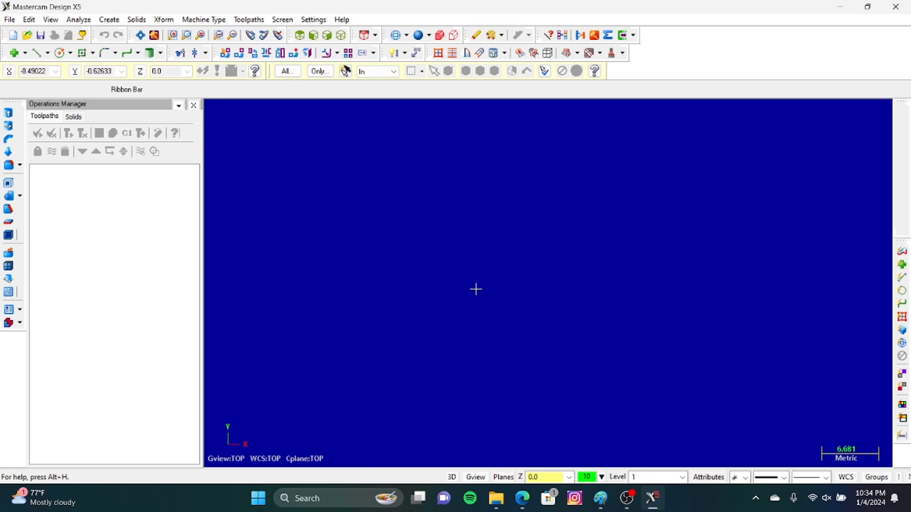
# Step: Display the coordinate axes and create a 180 by 180 mm rectangle centred on the origin
pyautogui.press('F9')
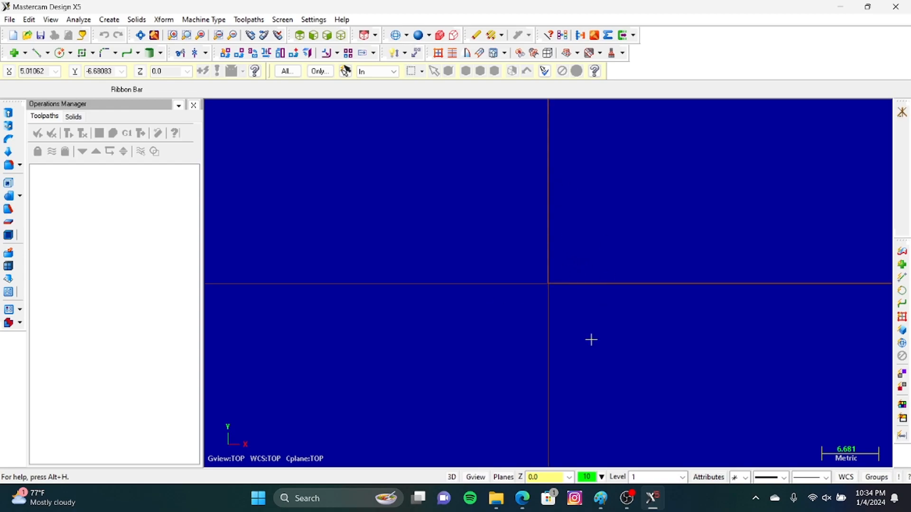
pyautogui.click(82, 53)
pyautogui.click(447, 90)
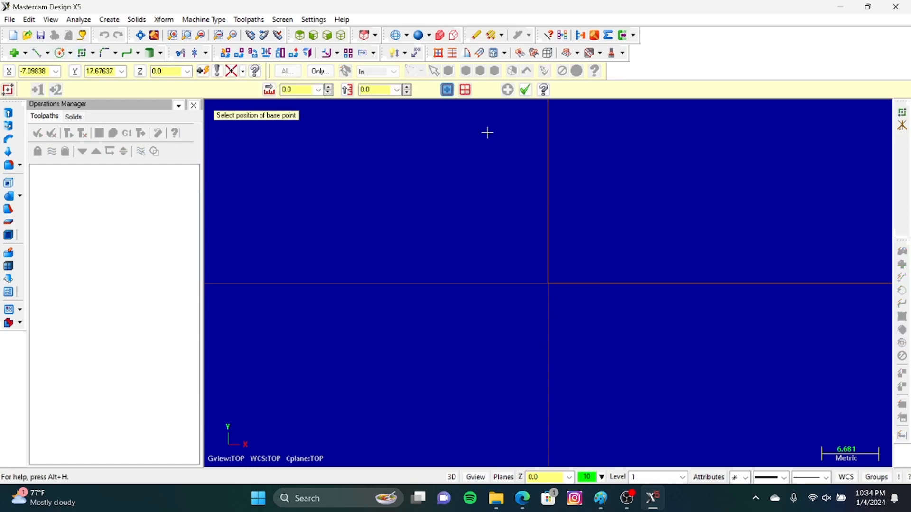
pyautogui.click(548, 284)
pyautogui.click(719, 128)
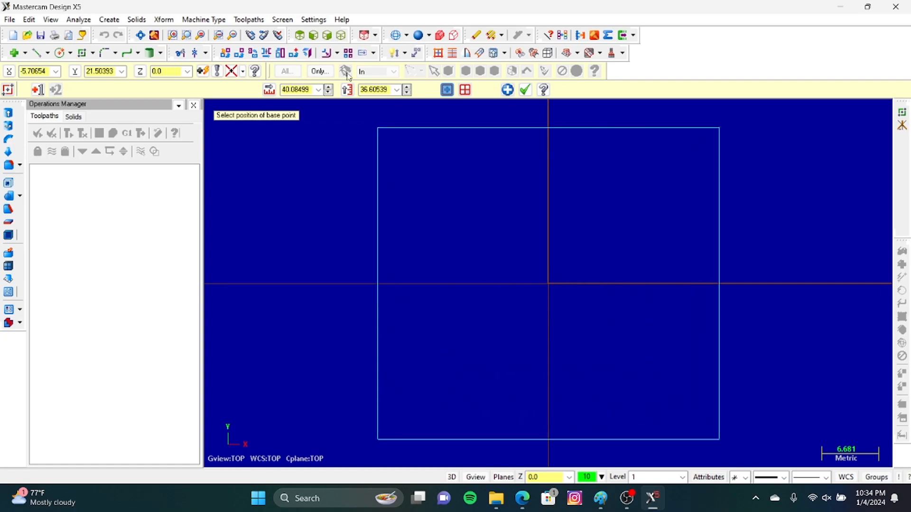
pyautogui.click(311, 89)
pyautogui.write('180')
pyautogui.click(384, 91)
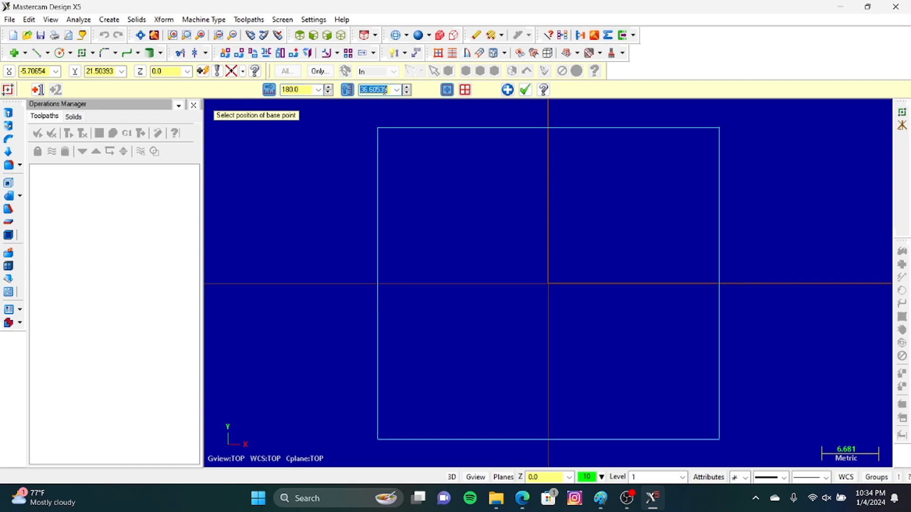
pyautogui.write('180')
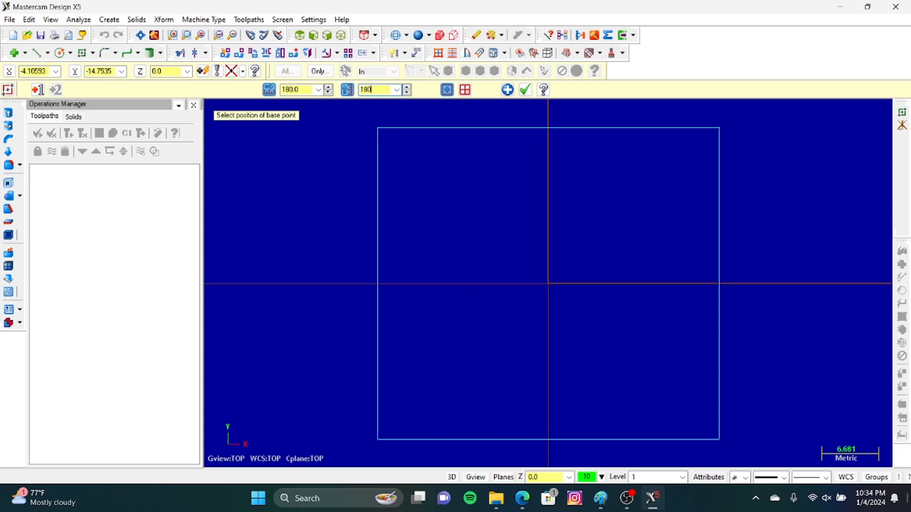
pyautogui.press('Return')
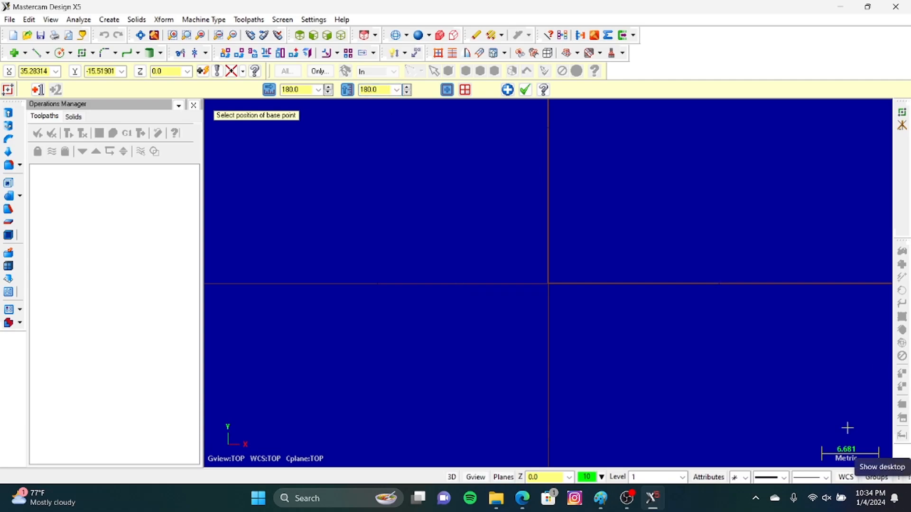
# Step: Create a 160 by 160 mm rectangle centred on the origin
pyautogui.click(548, 284)
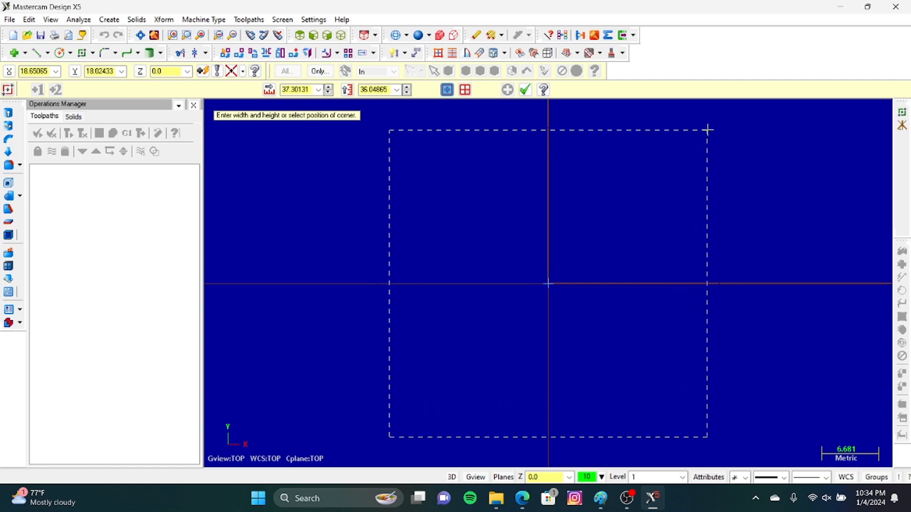
pyautogui.click(738, 114)
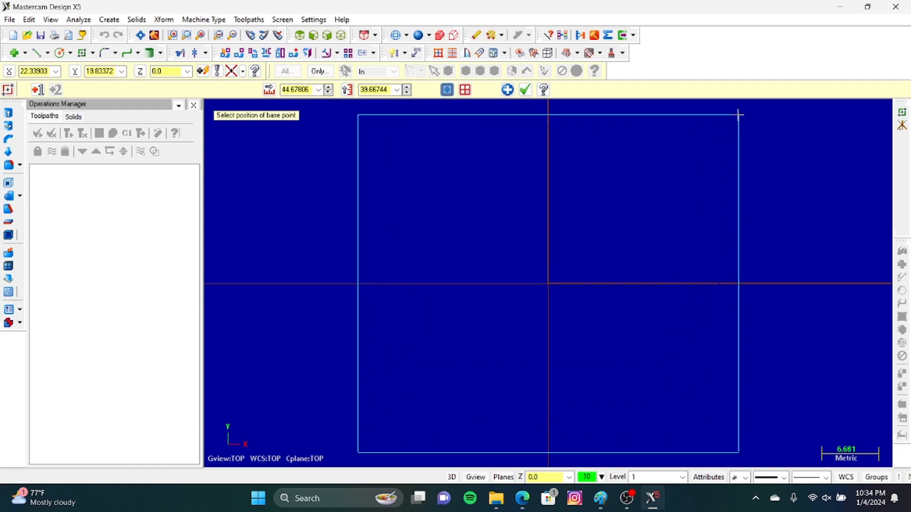
pyautogui.click(304, 90)
pyautogui.write('160')
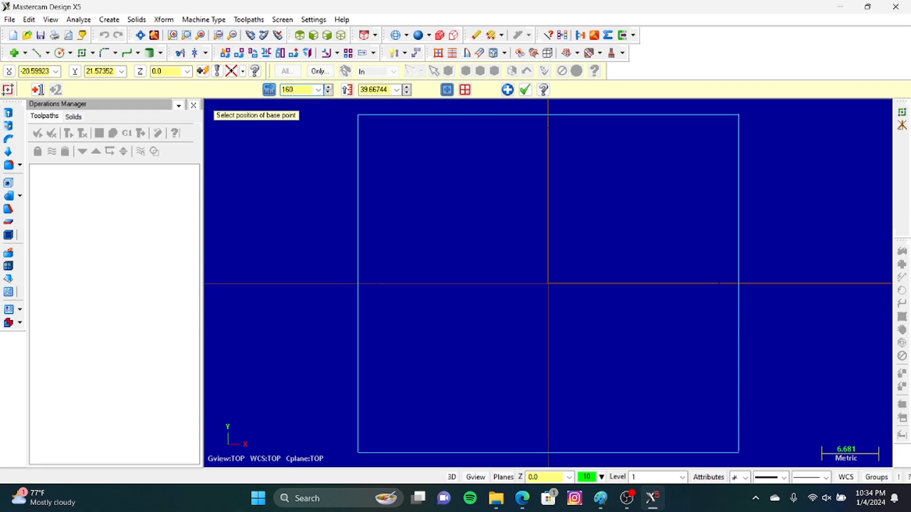
pyautogui.click(375, 90)
pyautogui.write('1')
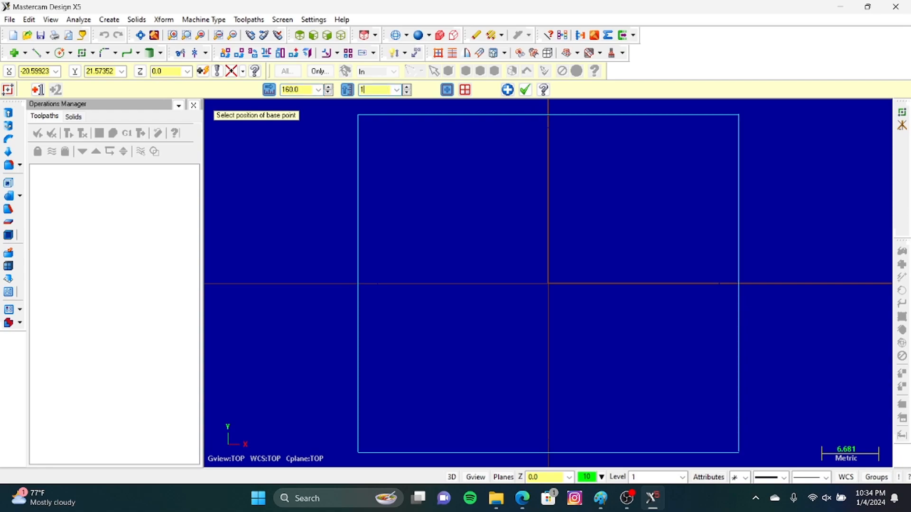
pyautogui.write('60')
pyautogui.press('Return')
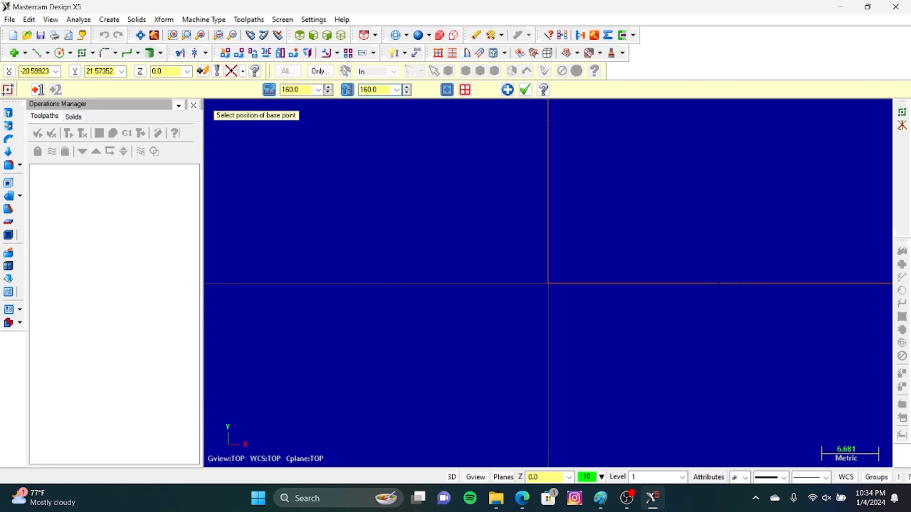
# Step: Create a rectangle 110 mm wide and 60 mm high, centred on the origin
pyautogui.click(547, 284)
pyautogui.click(748, 146)
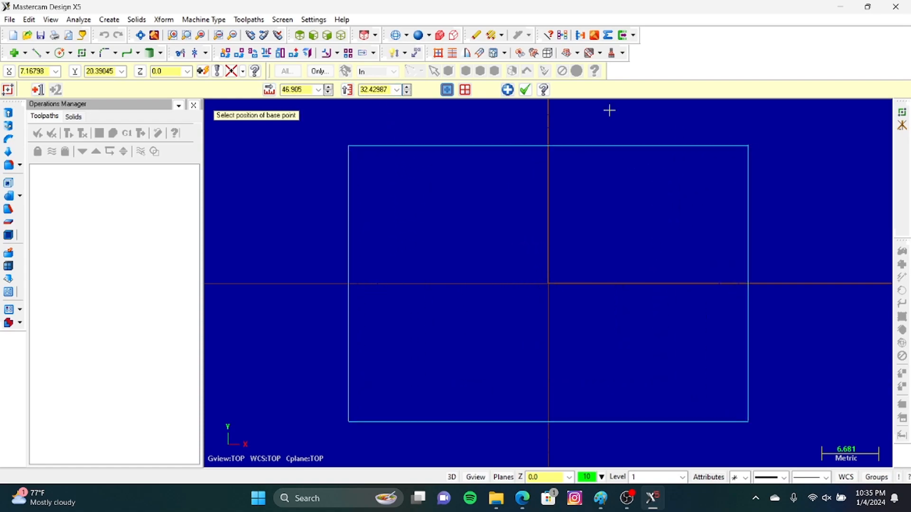
pyautogui.click(293, 90)
pyautogui.write('11')
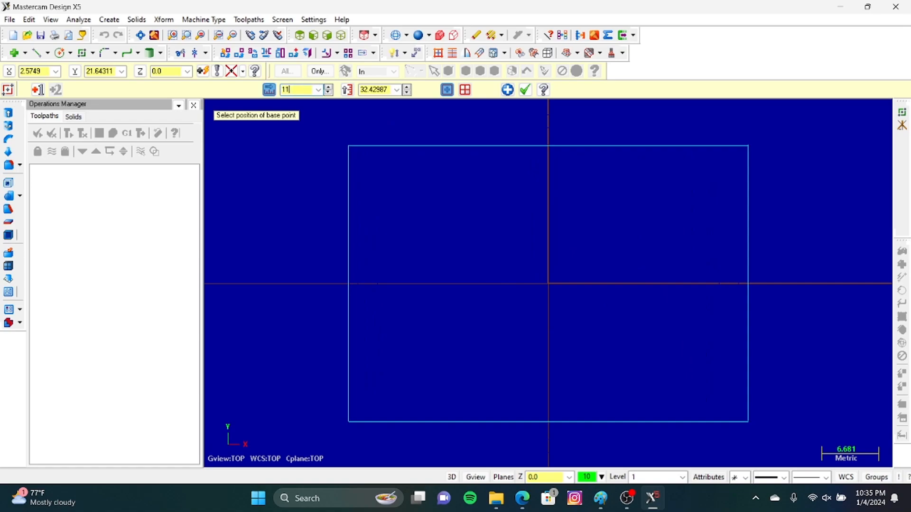
pyautogui.write('0')
pyautogui.click(379, 89)
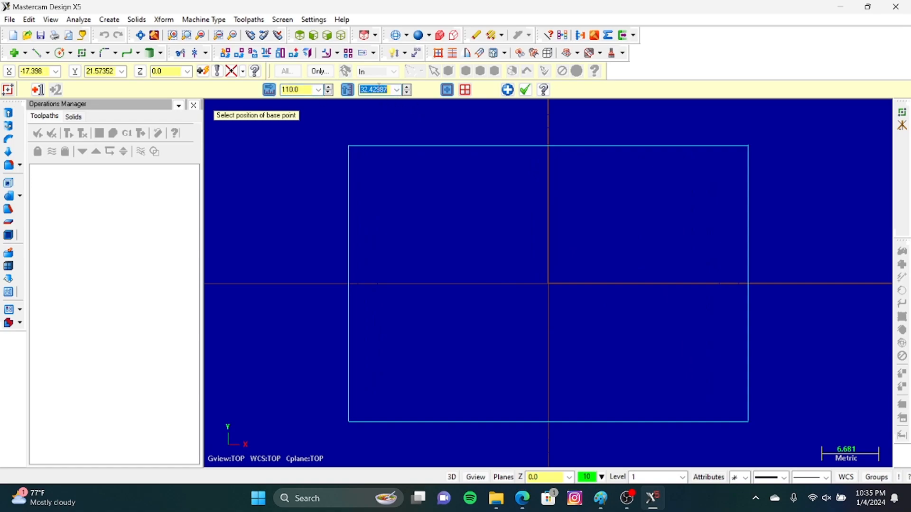
pyautogui.write('60')
pyautogui.press('Return')
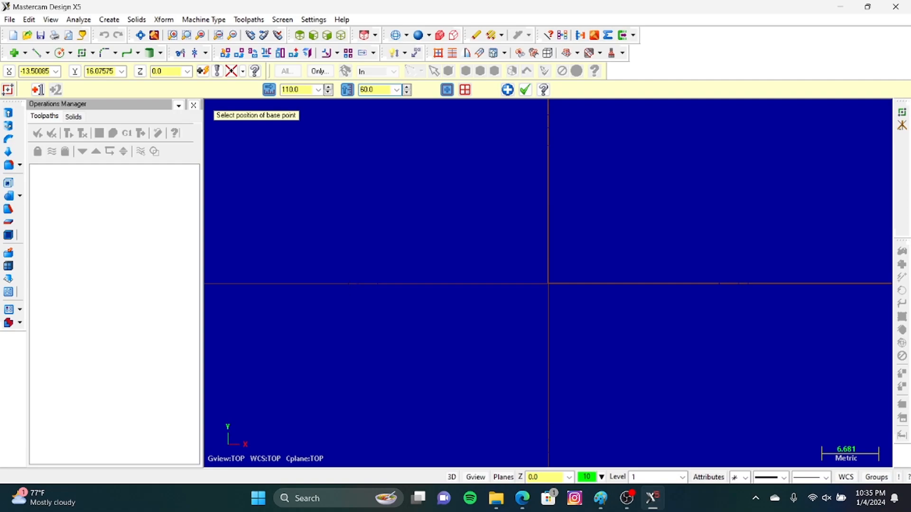
pyautogui.scroll(-5, 583, 240)
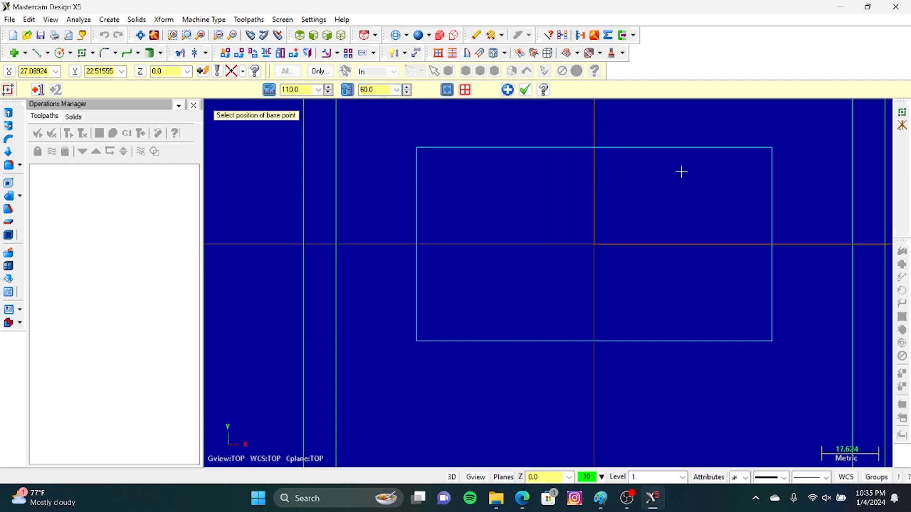
pyautogui.scroll(-3, 266, 360)
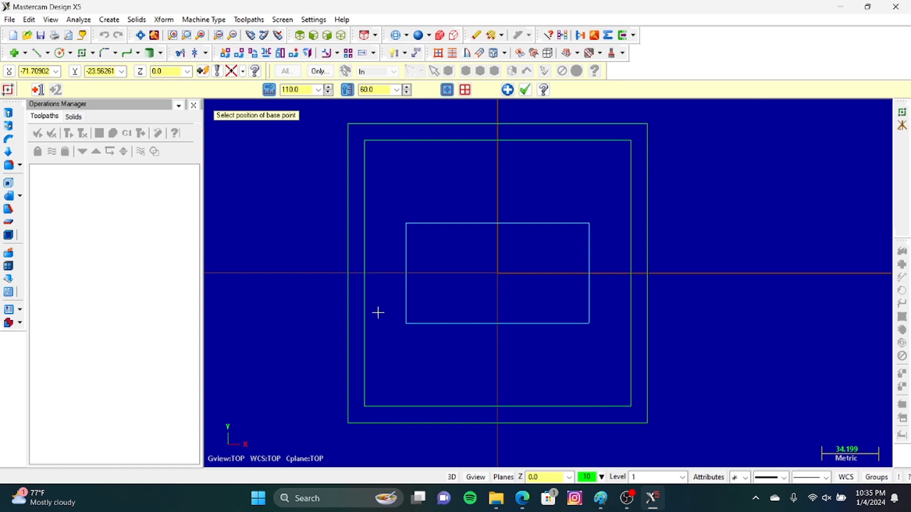
pyautogui.scroll(1, 399, 227)
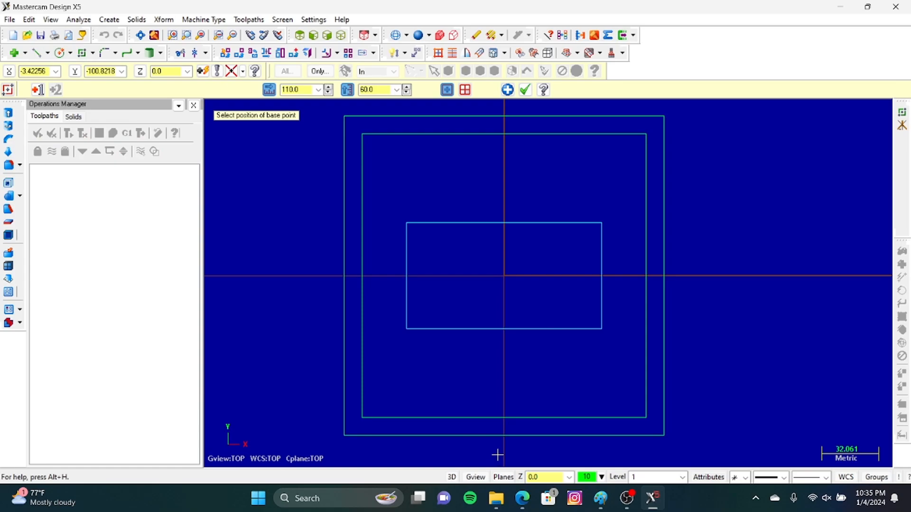
# Step: Switch to the Edge browser to check the Xiaomi logo reference image, and return to the Mastercam drawing
pyautogui.click(521, 498)
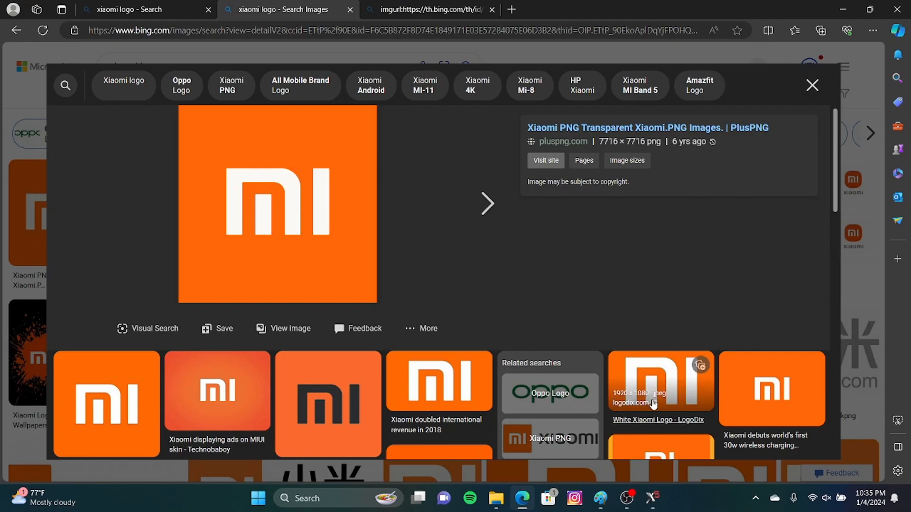
pyautogui.click(648, 502)
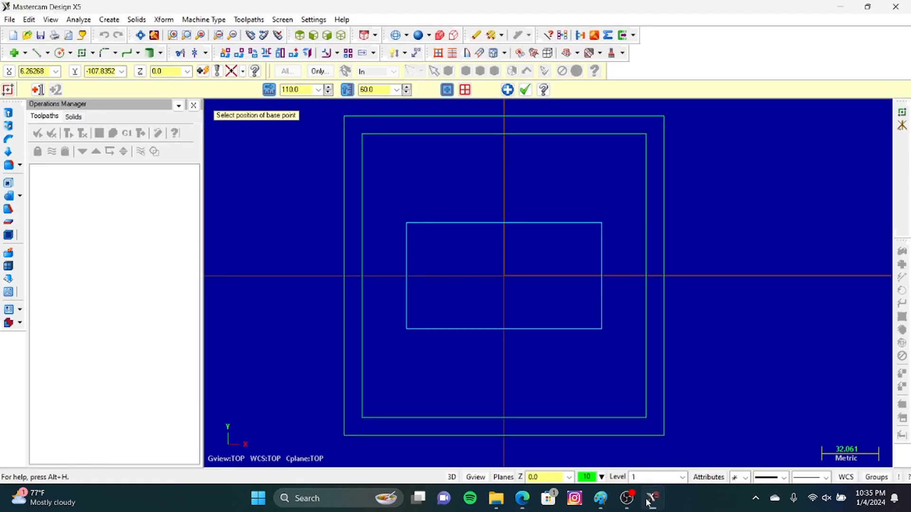
pyautogui.click(627, 501)
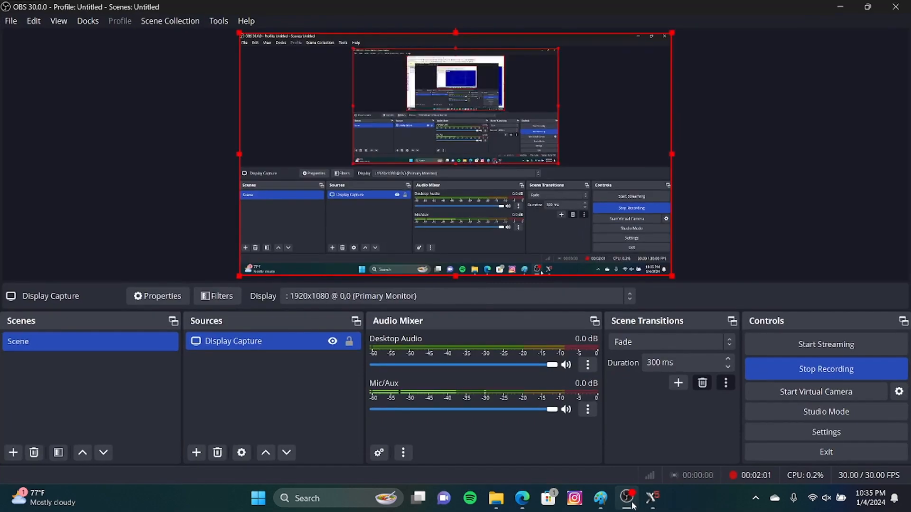
pyautogui.click(628, 503)
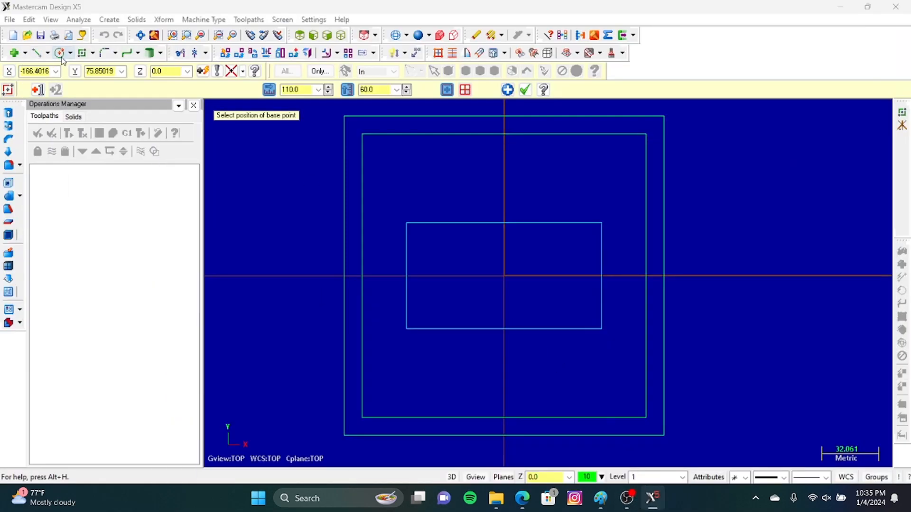
# Step: Draw a 60 mm vertical line upward from the inner rectangle's lower-left corner, along its left edge
pyautogui.click(34, 54)
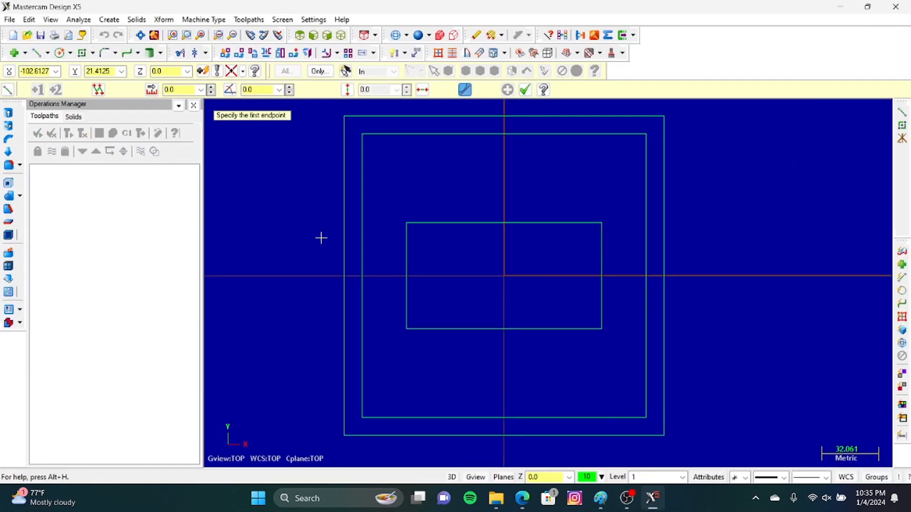
pyautogui.click(406, 329)
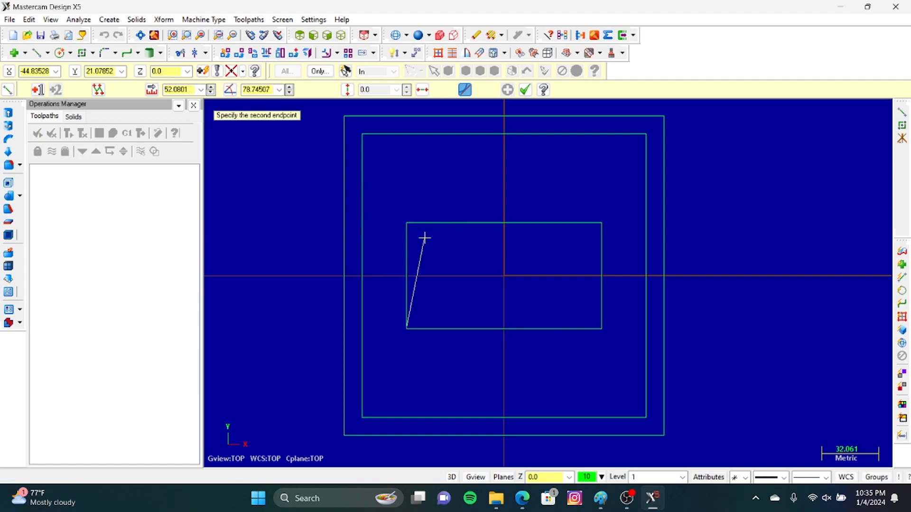
pyautogui.scroll(2, 404, 229)
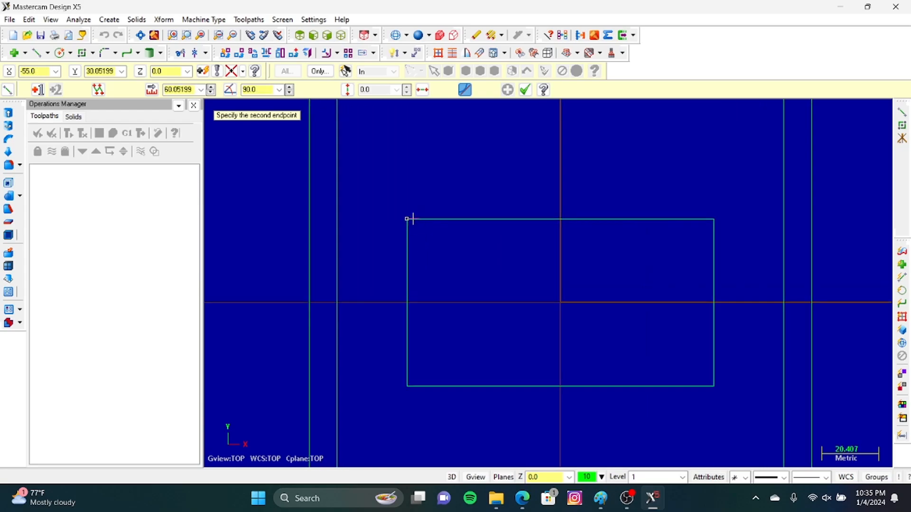
pyautogui.click(412, 218)
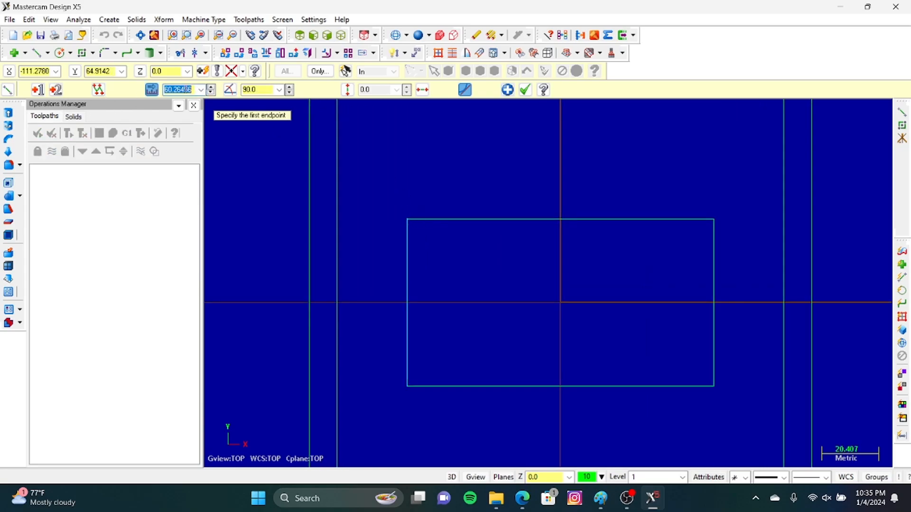
pyautogui.write('60')
pyautogui.press('Return')
# Step: Draw an 80 mm horizontal line from the inner rectangle's upper-left corner, along its top edge
pyautogui.click(408, 219)
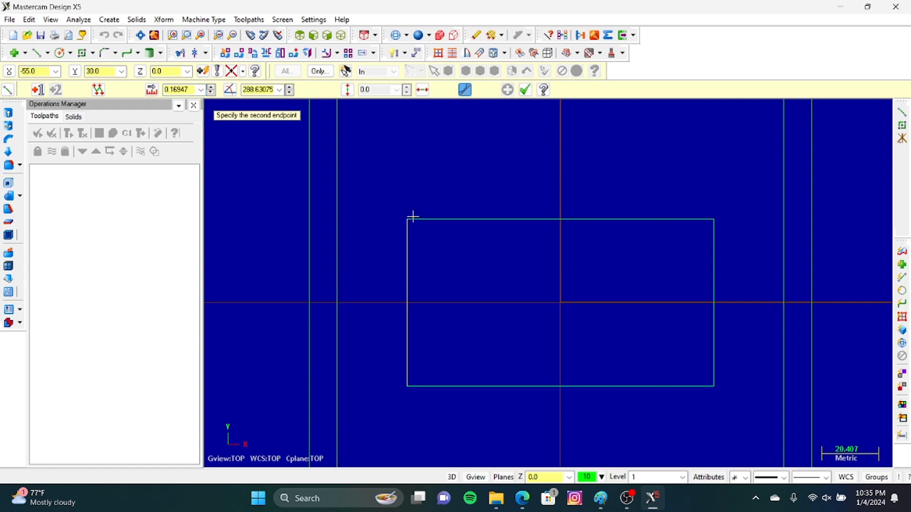
pyautogui.click(642, 219)
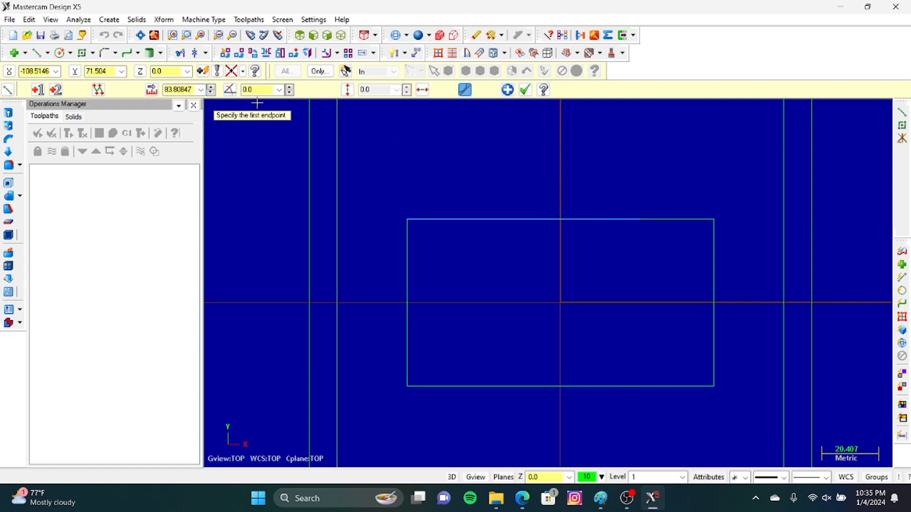
pyautogui.doubleClick(184, 88)
pyautogui.write('80.0')
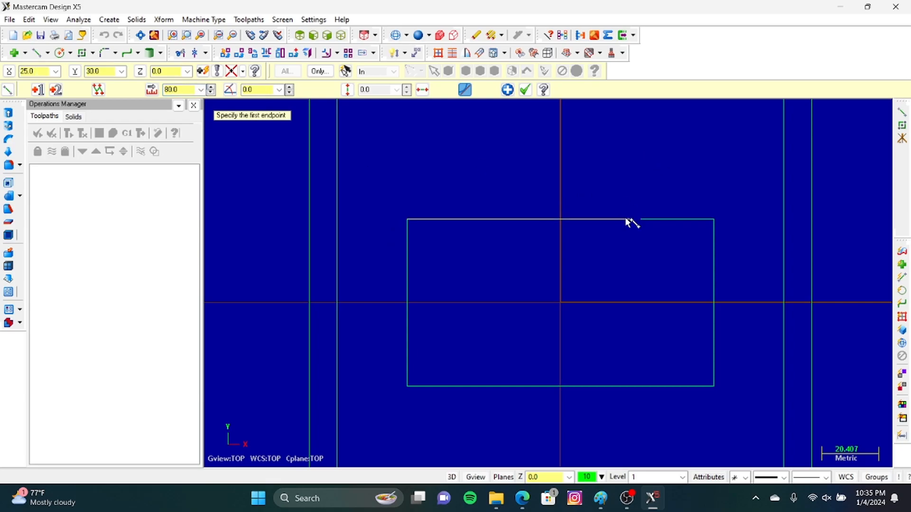
pyautogui.click(630, 219)
pyautogui.rightClick(630, 219)
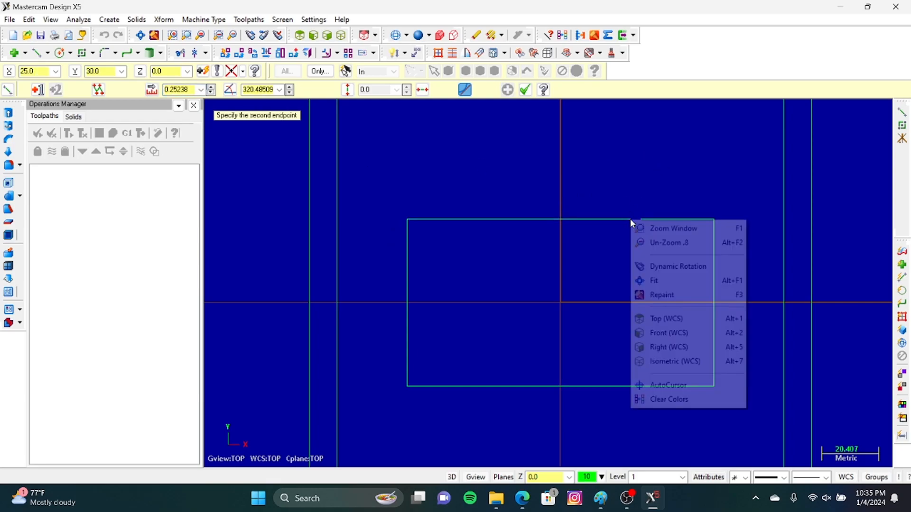
pyautogui.press('Escape')
pyautogui.click(632, 221)
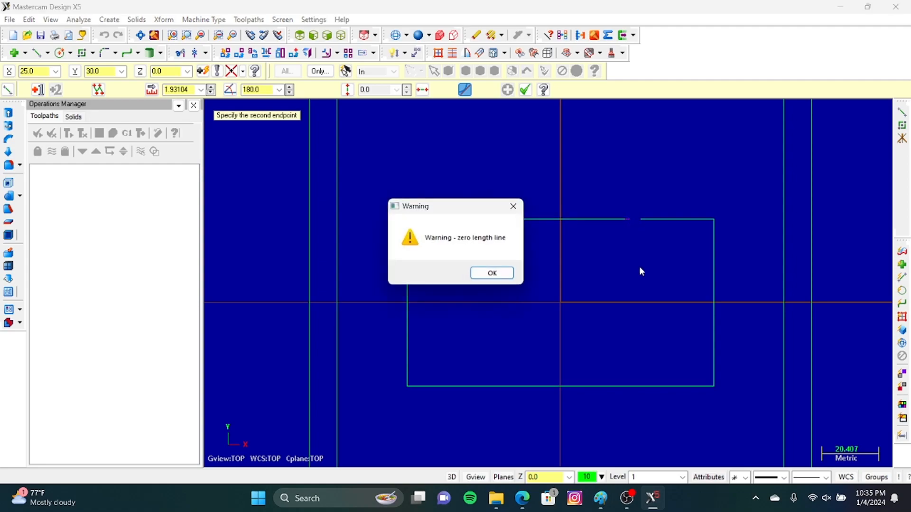
pyautogui.press('Return')
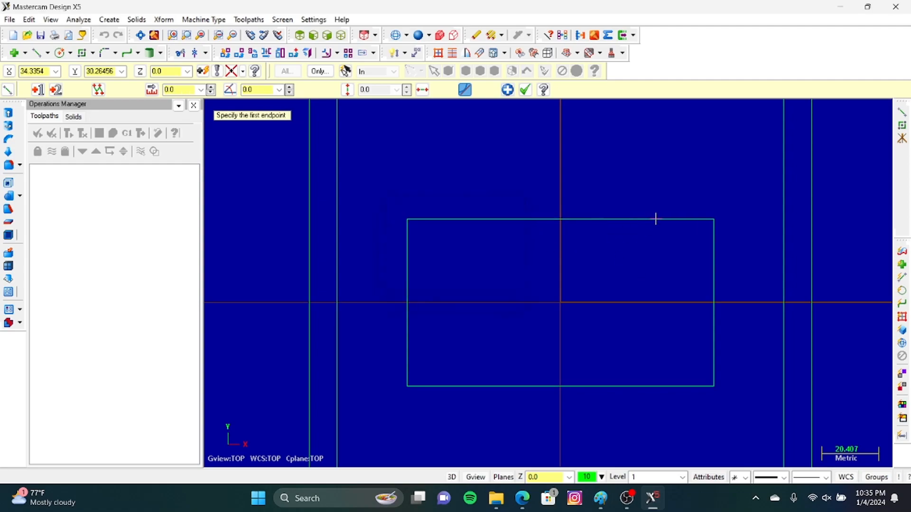
# Step: Draw a 60 mm vertical line from the right end of the 80 mm line down to the inner rectangle's bottom edge
pyautogui.click(630, 220)
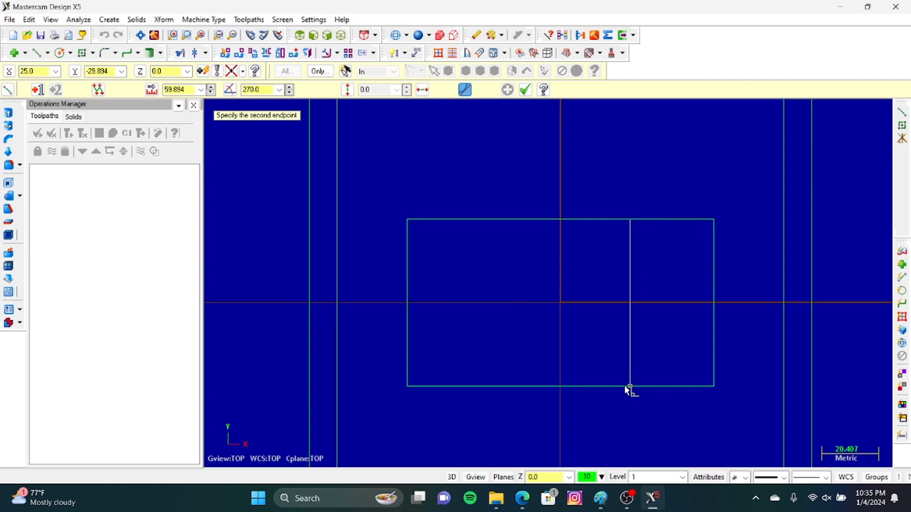
pyautogui.click(630, 385)
pyautogui.click(179, 90)
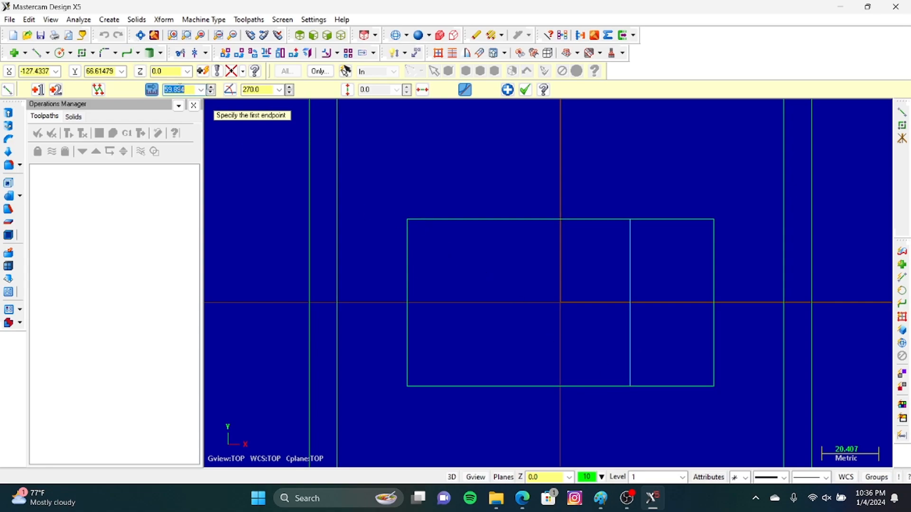
pyautogui.write('60.0')
pyautogui.click(630, 386)
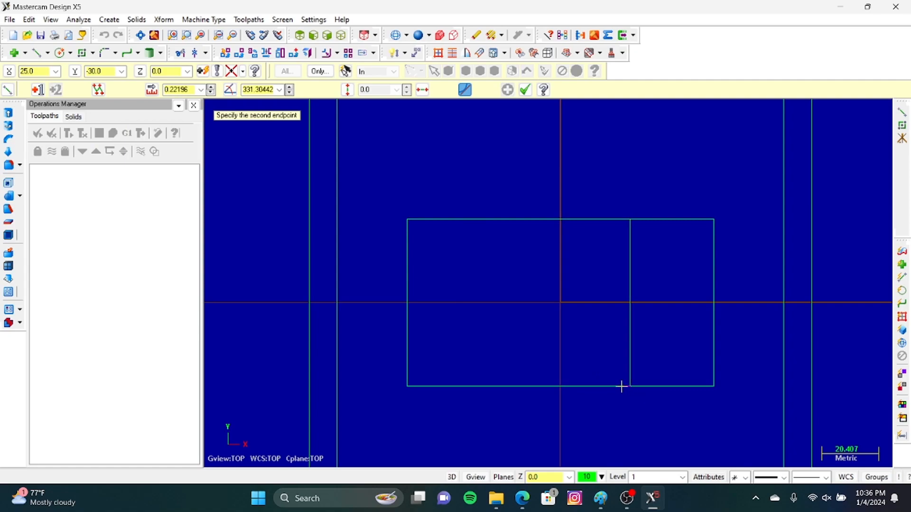
# Step: Draw a 20 mm horizontal line leftward from the lower end of the inner vertical line, along the rectangle's bottom edge
pyautogui.click(572, 386)
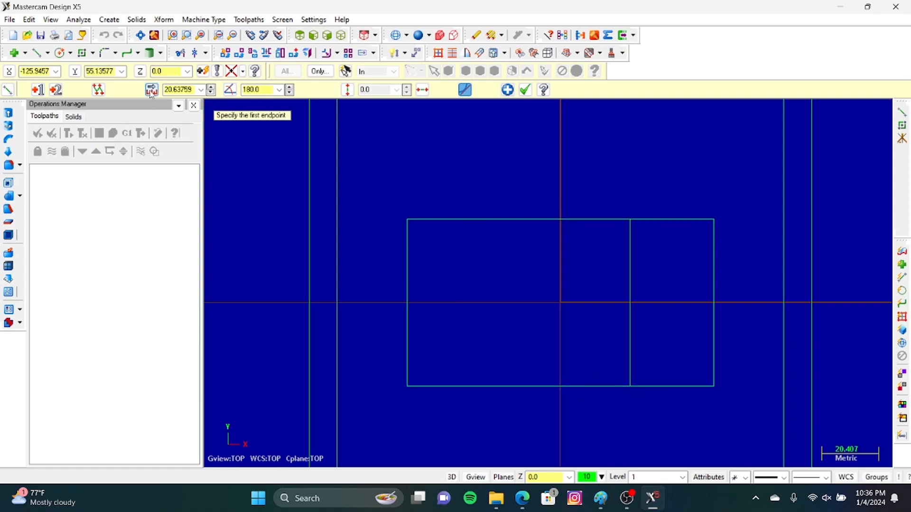
pyautogui.write('20')
pyautogui.press('Return')
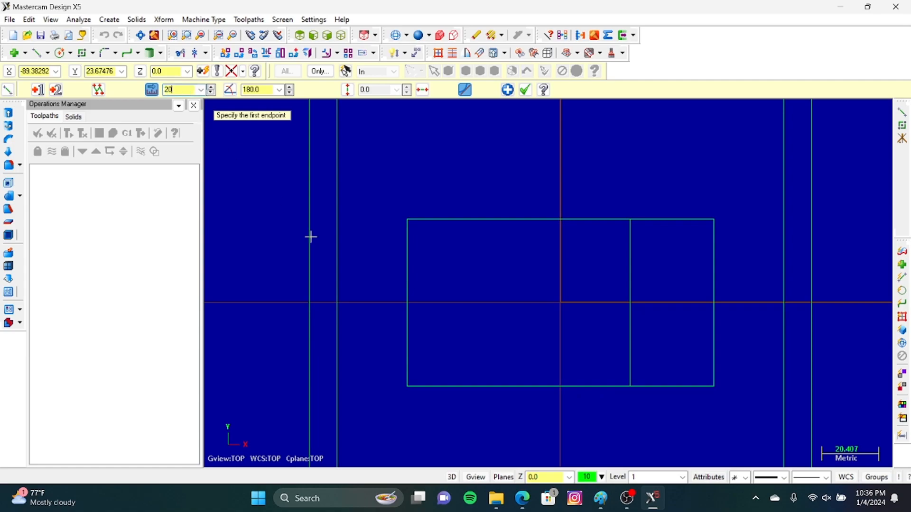
# Step: Draw a 40 mm vertical line upward from the left end of the 20 mm bottom line
pyautogui.click(574, 387)
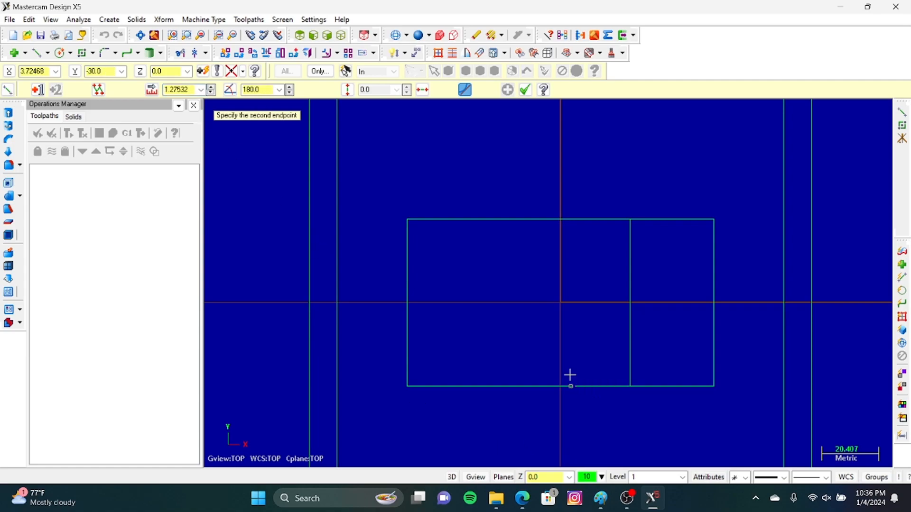
pyautogui.click(580, 287)
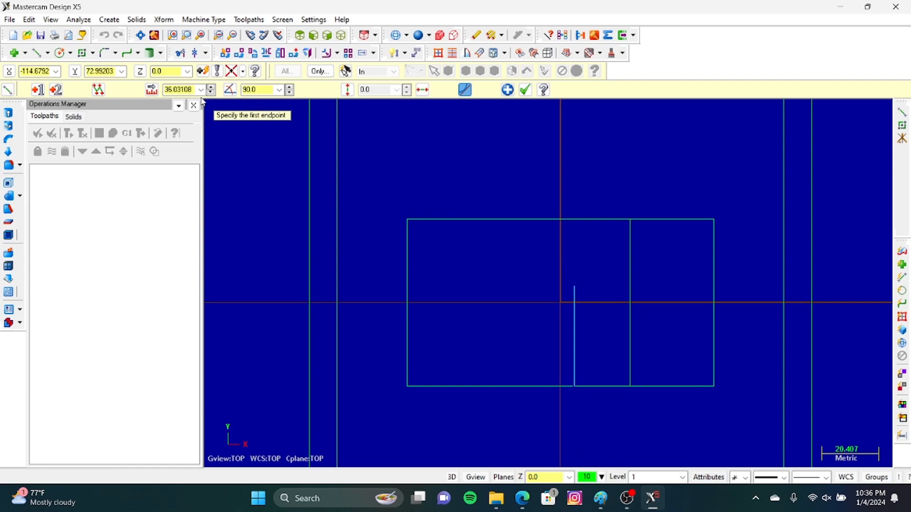
pyautogui.write('40')
pyautogui.press('Return')
# Step: Draw a 40 mm horizontal line leftward from the top of the 40 mm vertical line
pyautogui.click(569, 274)
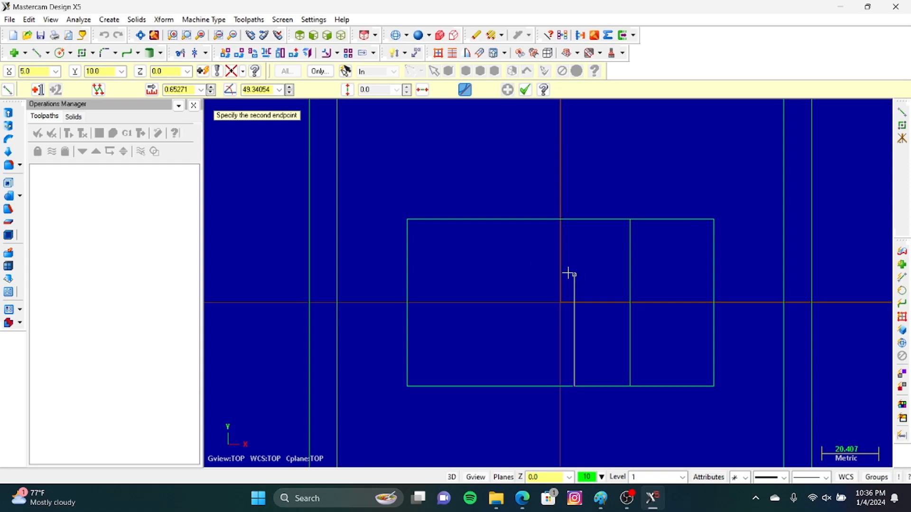
pyautogui.click(472, 275)
pyautogui.write('40')
pyautogui.press('Return')
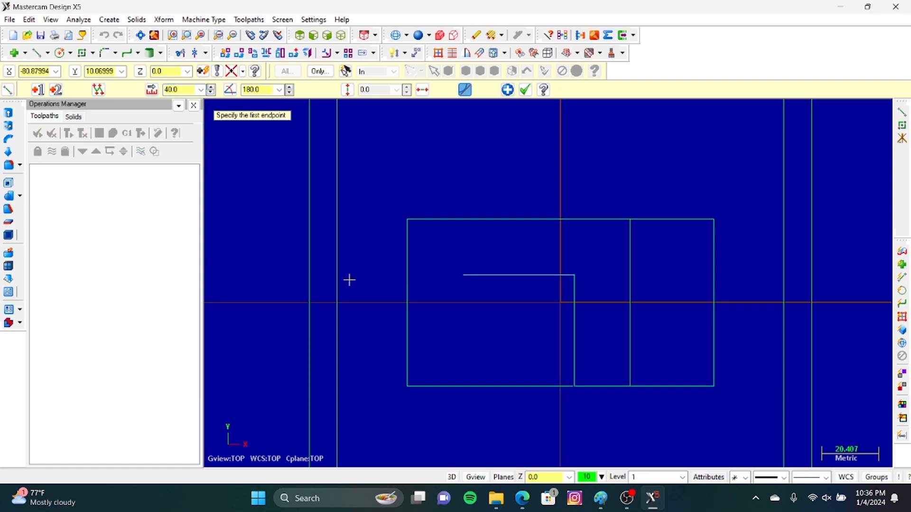
# Step: Draw a 40 mm vertical line down from the horizontal line's left end, and join its foot to the rectangle's lower-left corner with a 20 mm line
pyautogui.click(463, 275)
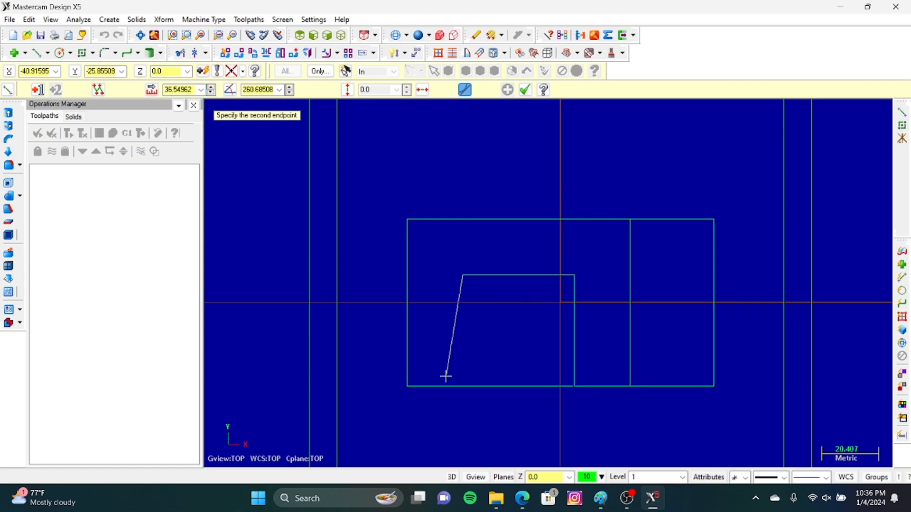
pyautogui.click(463, 387)
pyautogui.click(151, 89)
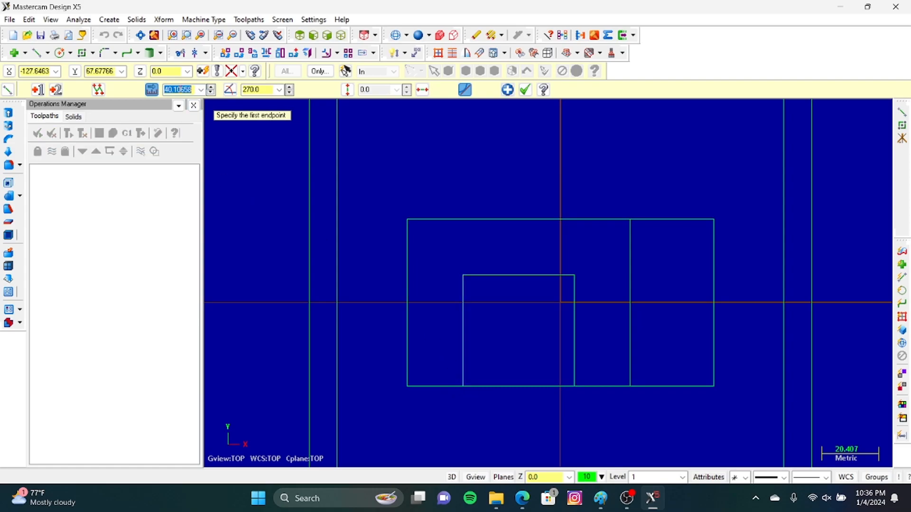
pyautogui.write('40')
pyautogui.press('Return')
pyautogui.click(463, 386)
pyautogui.click(407, 386)
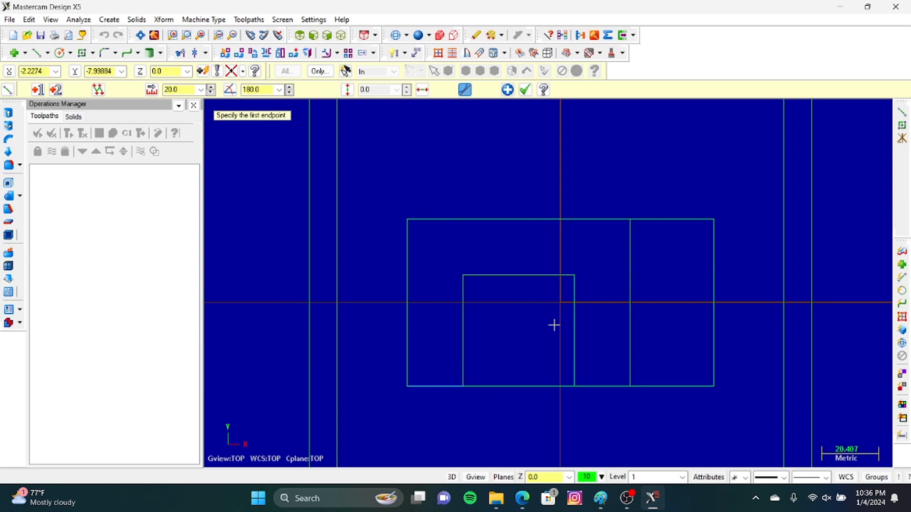
# Step: Draw a 10 mm horizontal line rightward along the bottom edge from the foot of the arch's left vertical line
pyautogui.click(464, 386)
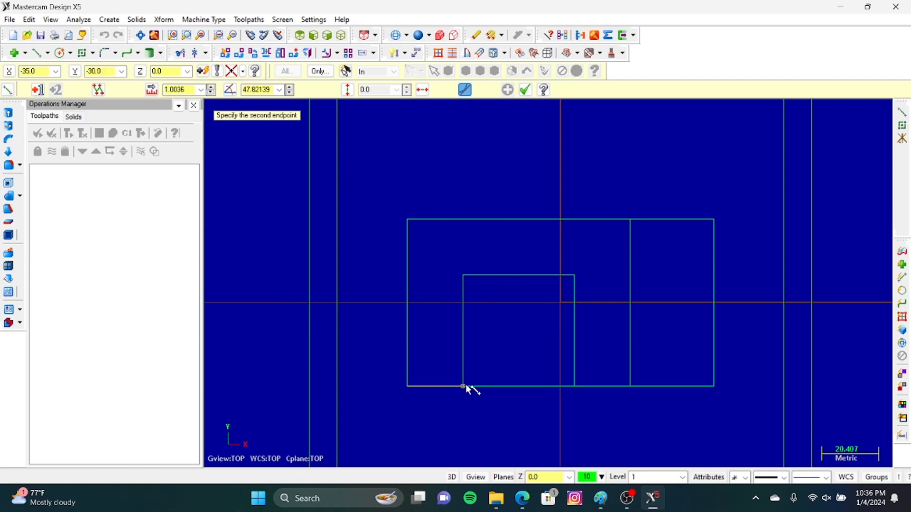
pyautogui.click(491, 387)
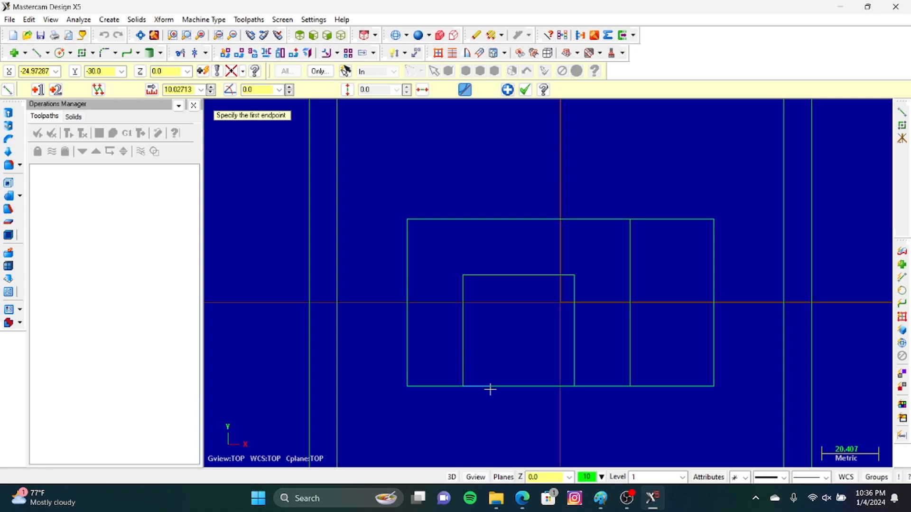
pyautogui.click(187, 90)
pyautogui.write('10')
pyautogui.press('Return')
# Step: Draw a 30 mm vertical line upward from the right end of the 10 mm line, inside the arch
pyautogui.click(490, 386)
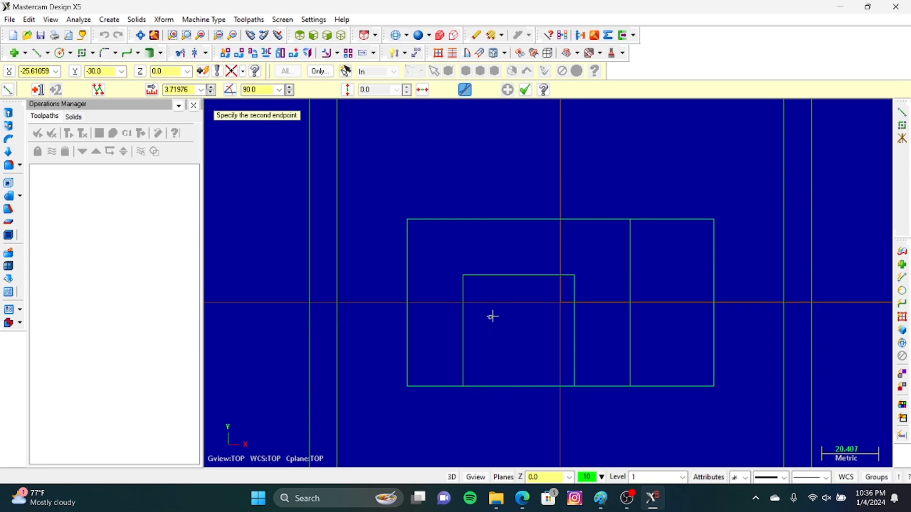
pyautogui.click(499, 302)
pyautogui.click(181, 90)
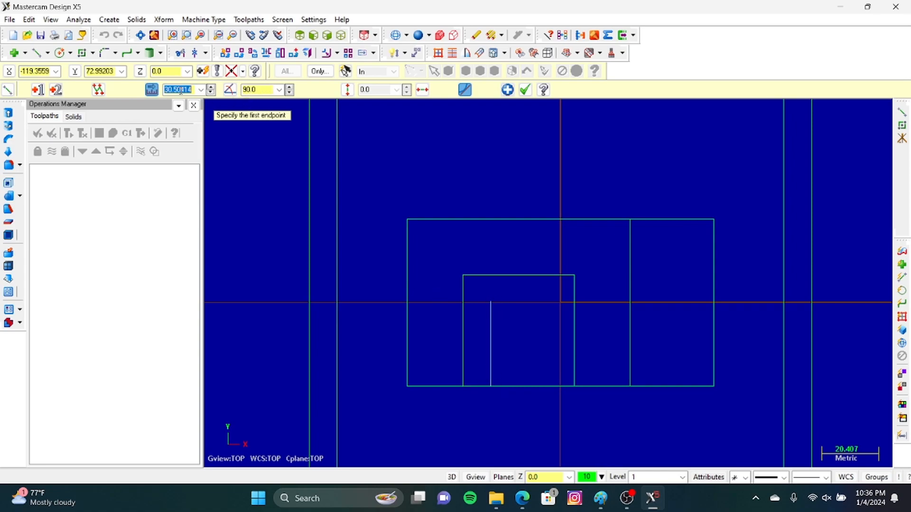
pyautogui.write('30')
pyautogui.press('Return')
# Step: Draw a 20 mm horizontal line rightward from the top of the 30 mm vertical line
pyautogui.click(490, 303)
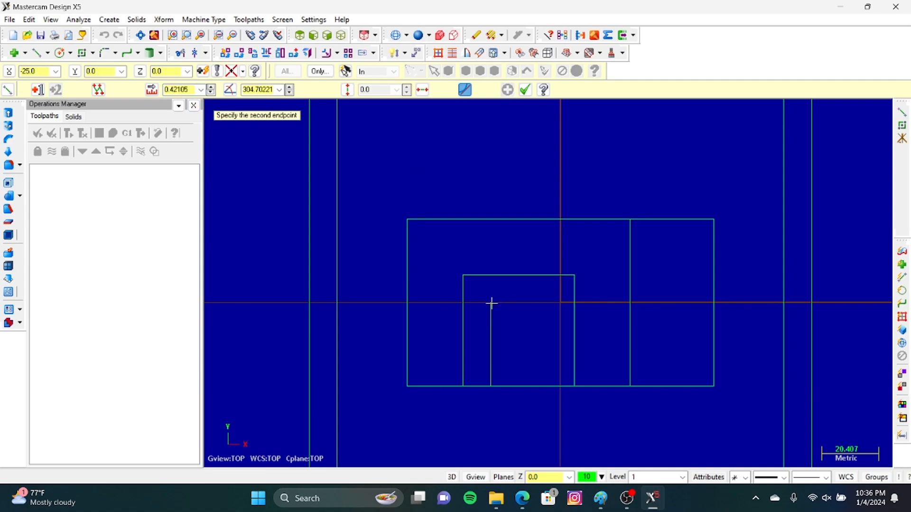
pyautogui.click(548, 308)
pyautogui.click(178, 89)
pyautogui.write('20')
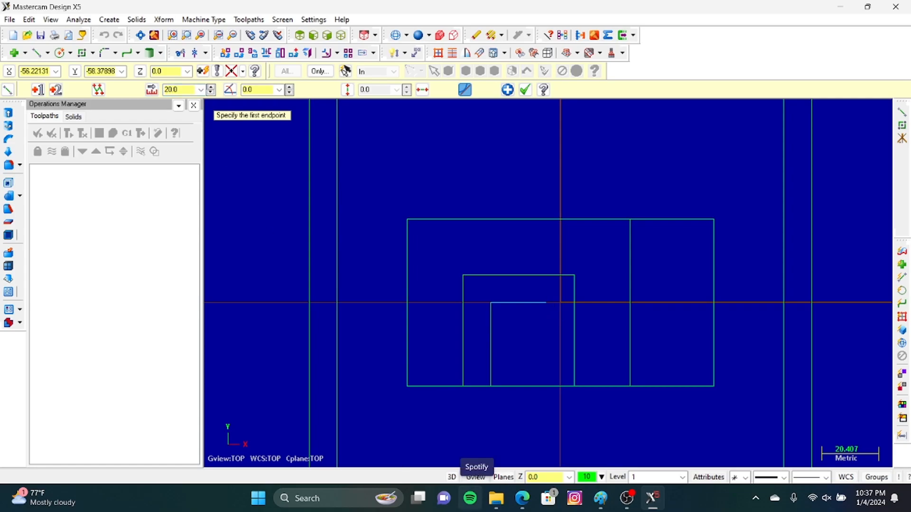
# Step: Close the small rectangle inside the arch with a 30 mm vertical line down its right side and a 20 mm line along its bottom
pyautogui.click(547, 303)
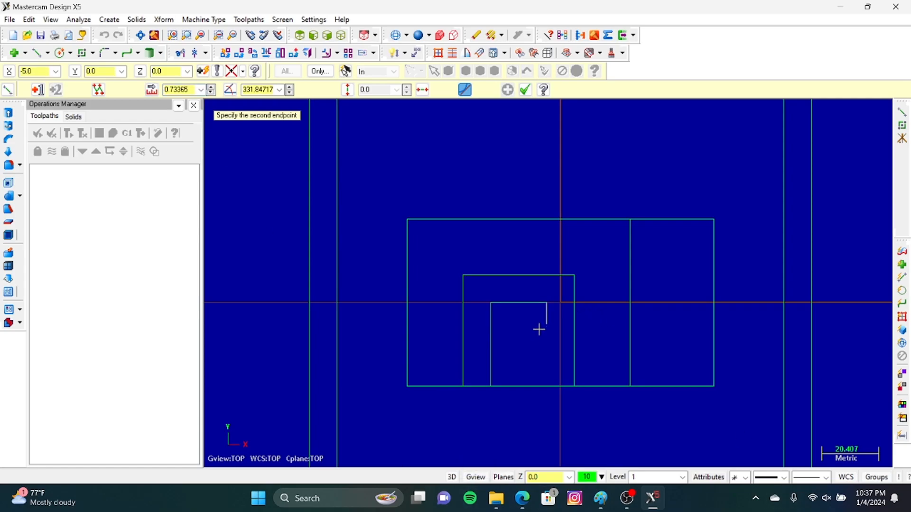
pyautogui.click(553, 386)
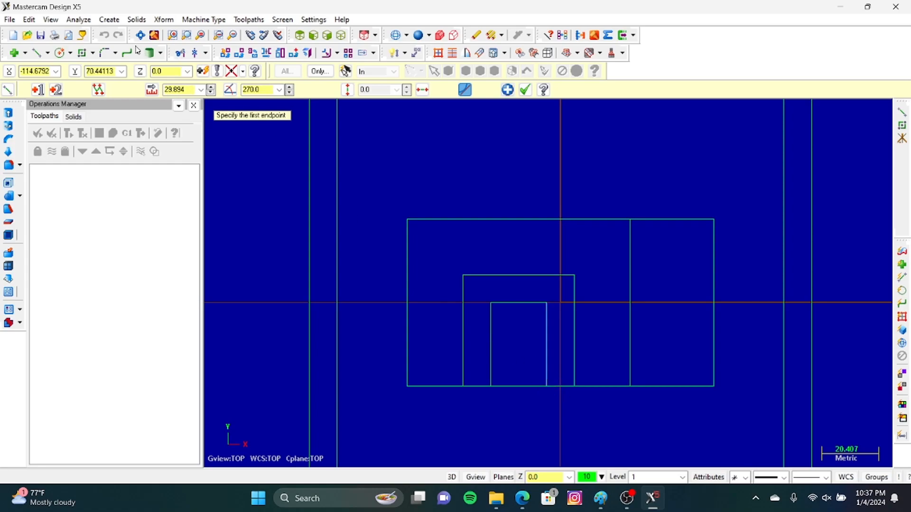
pyautogui.click(175, 89)
pyautogui.write('3')
pyautogui.press('Return')
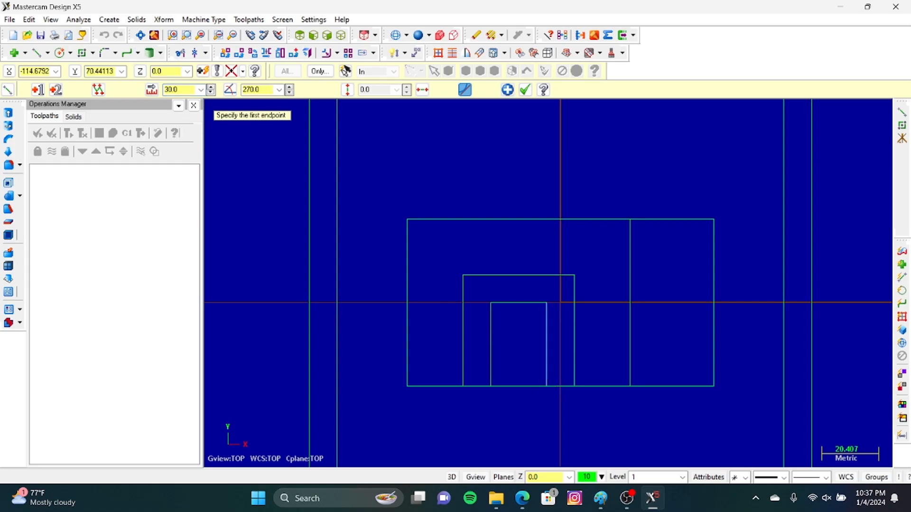
pyautogui.click(546, 386)
pyautogui.click(491, 386)
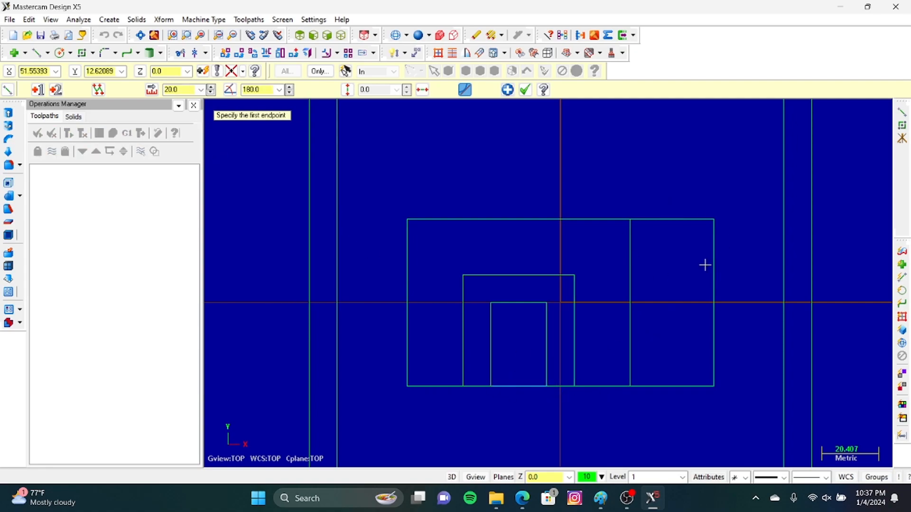
# Step: Draw a line down the inner rectangle's full right edge and a 20 mm line leftward along the bottom from its lower-right corner
pyautogui.click(714, 220)
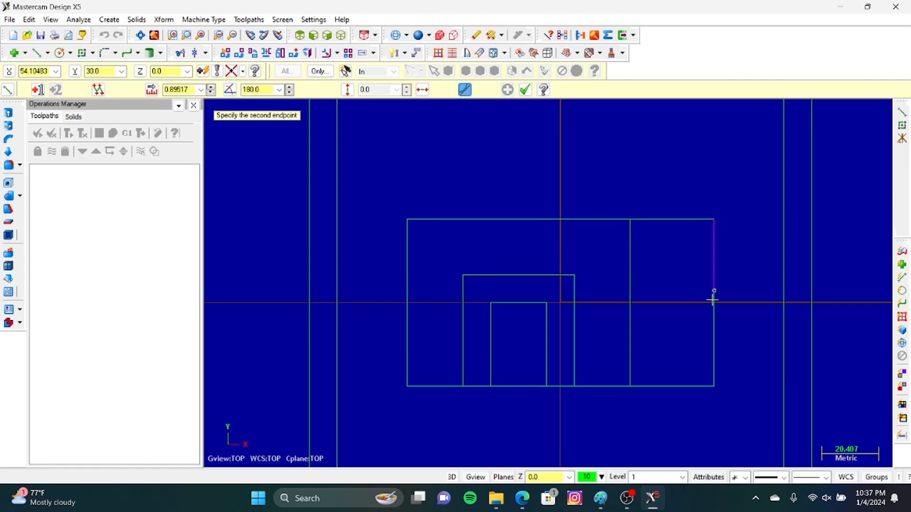
pyautogui.click(714, 387)
pyautogui.click(713, 386)
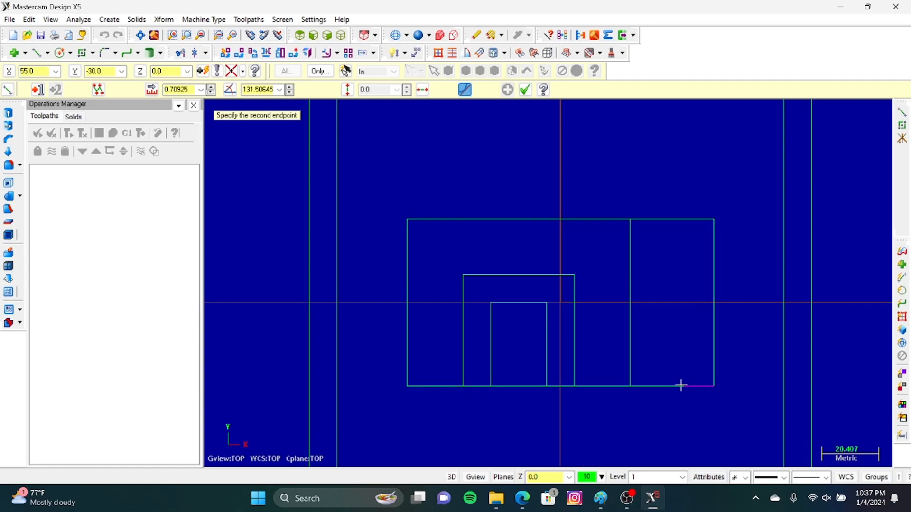
pyautogui.click(666, 386)
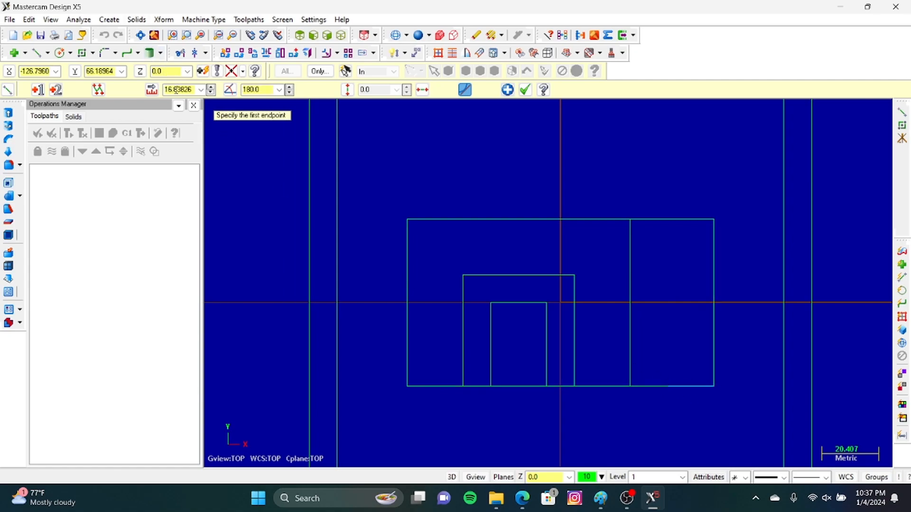
pyautogui.click(175, 90)
pyautogui.write('20')
pyautogui.press('Return')
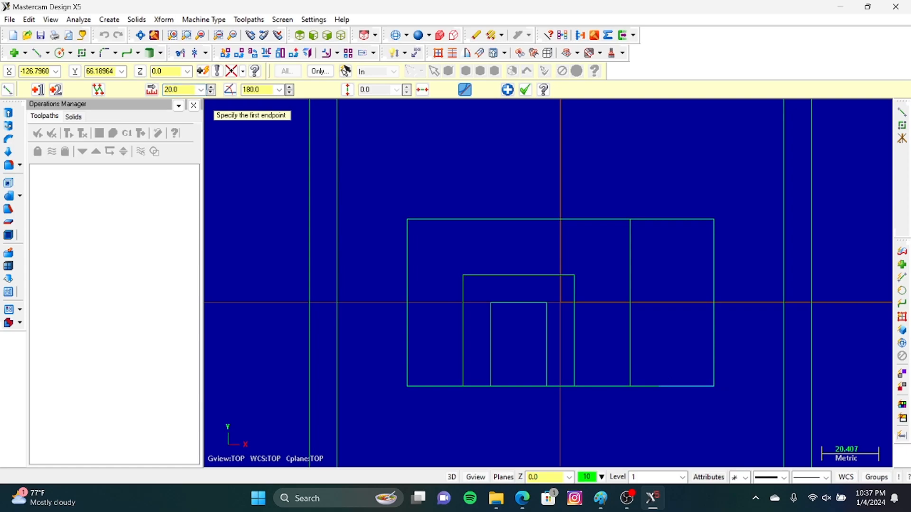
# Step: Draw a 60 mm vertical line upward from the 20 mm line's left end, and join its top to the rectangle's upper-right corner
pyautogui.click(659, 387)
pyautogui.click(662, 221)
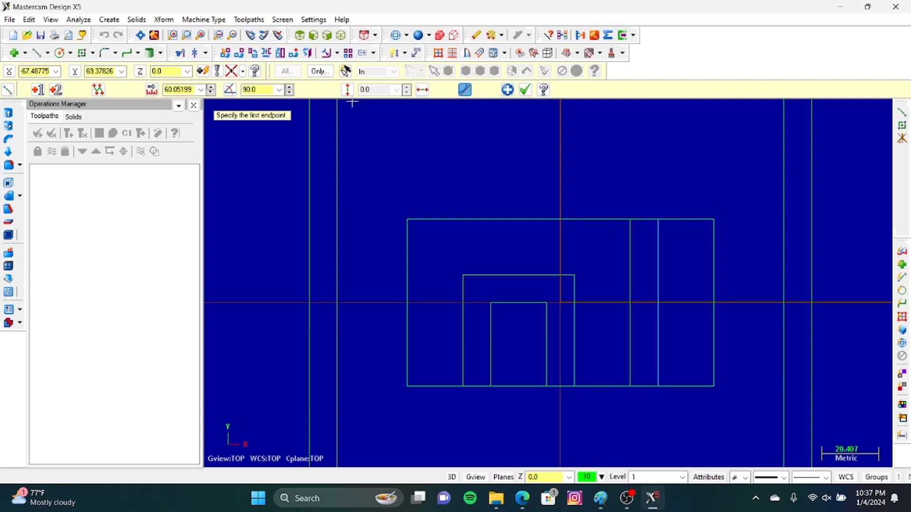
pyautogui.click(175, 89)
pyautogui.write('60.')
pyautogui.click(658, 220)
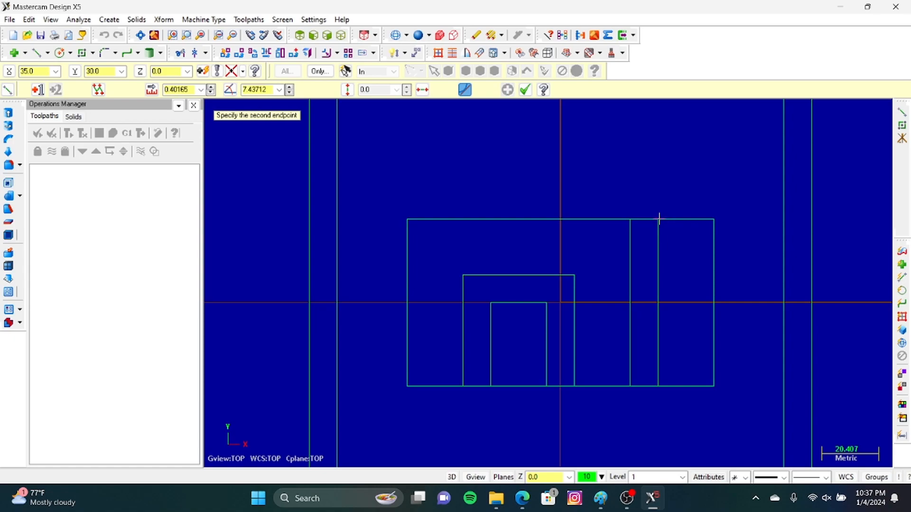
pyautogui.click(713, 219)
pyautogui.scroll(-3, 711, 218)
pyautogui.scroll(3, 716, 215)
pyautogui.scroll(1, 684, 222)
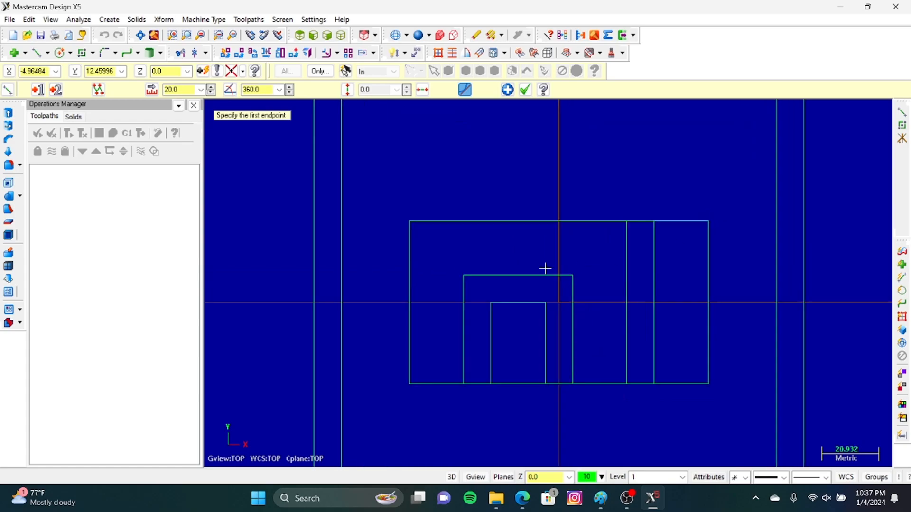
# Step: Try to trim the inner rectangle's top and bottom edges in the gaps between the logo shapes
pyautogui.click(179, 56)
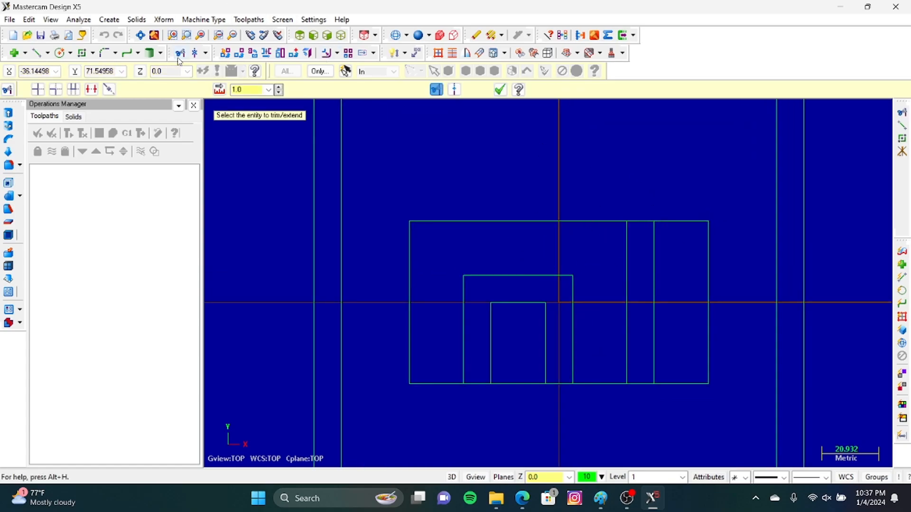
pyautogui.click(643, 222)
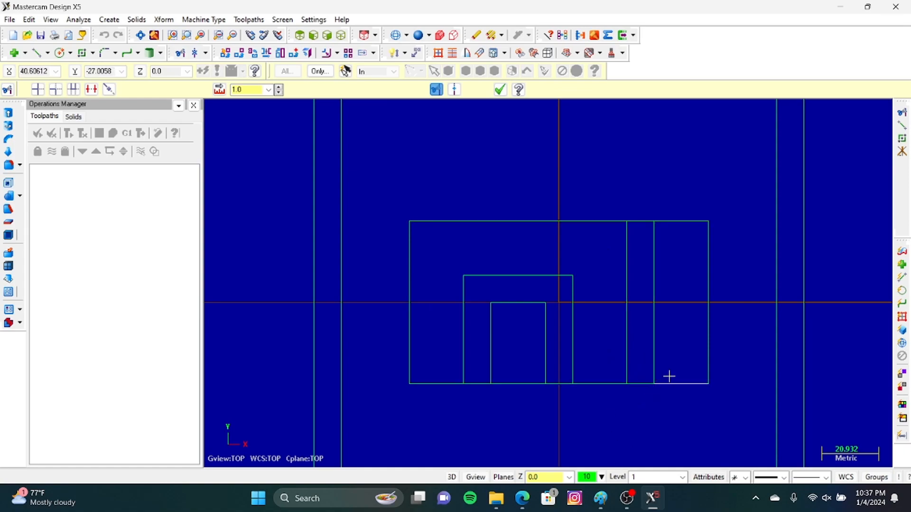
pyautogui.click(647, 381)
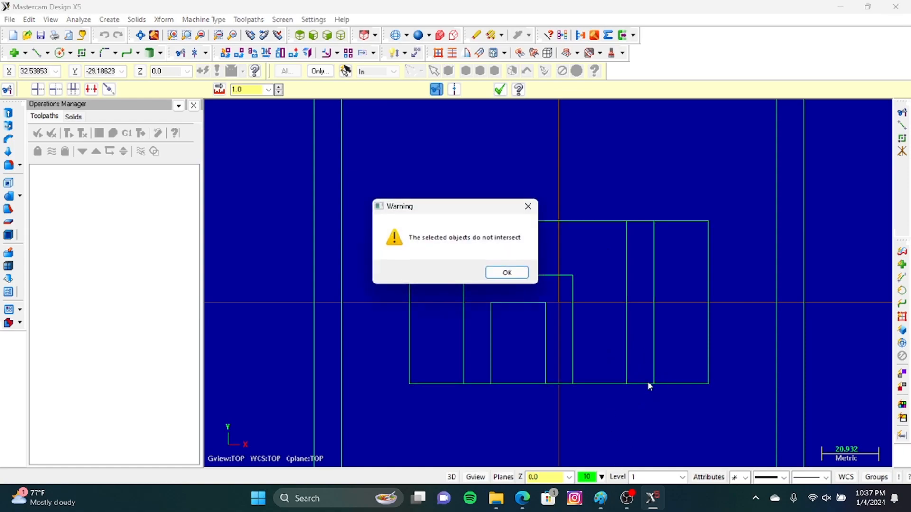
pyautogui.click(528, 207)
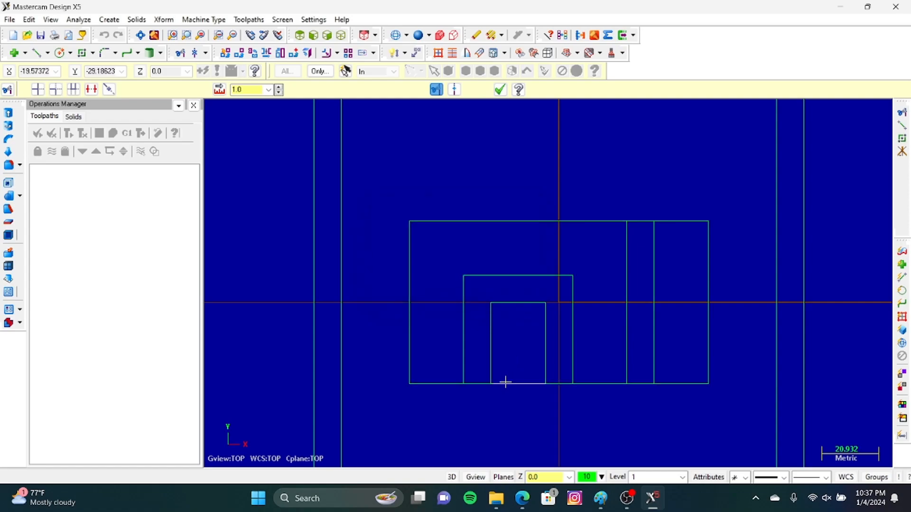
pyautogui.click(559, 383)
pyautogui.click(528, 207)
pyautogui.click(477, 384)
pyautogui.click(528, 206)
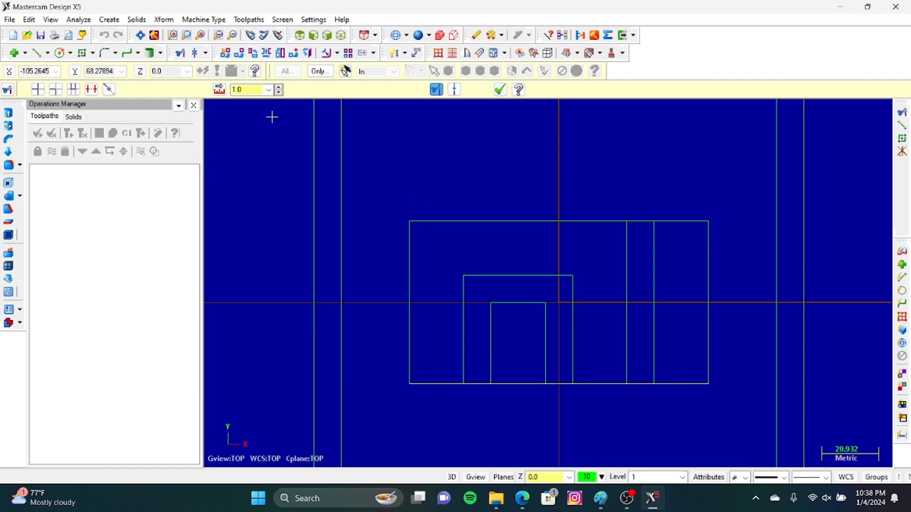
pyautogui.press('Escape')
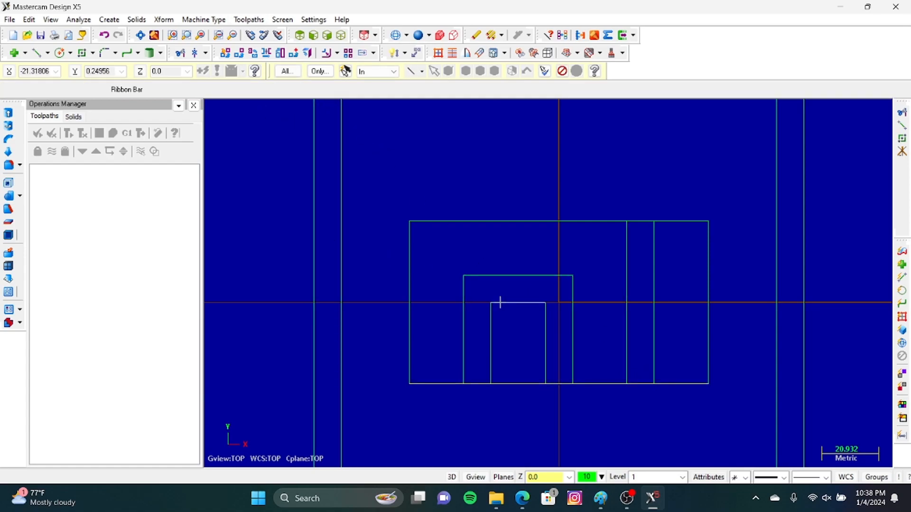
# Step: Delete the inner rectangle's original top and bottom edges and the 10 mm segment between the arch's left leg and the small rectangle
pyautogui.click(643, 222)
pyautogui.press('Delete')
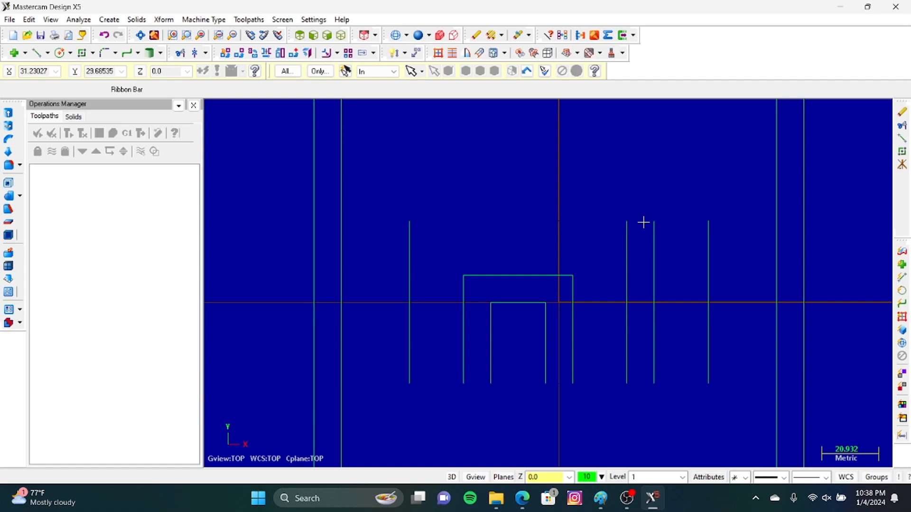
pyautogui.scroll(-5, 653, 238)
pyautogui.scroll(4, 634, 256)
pyautogui.scroll(-1, 617, 290)
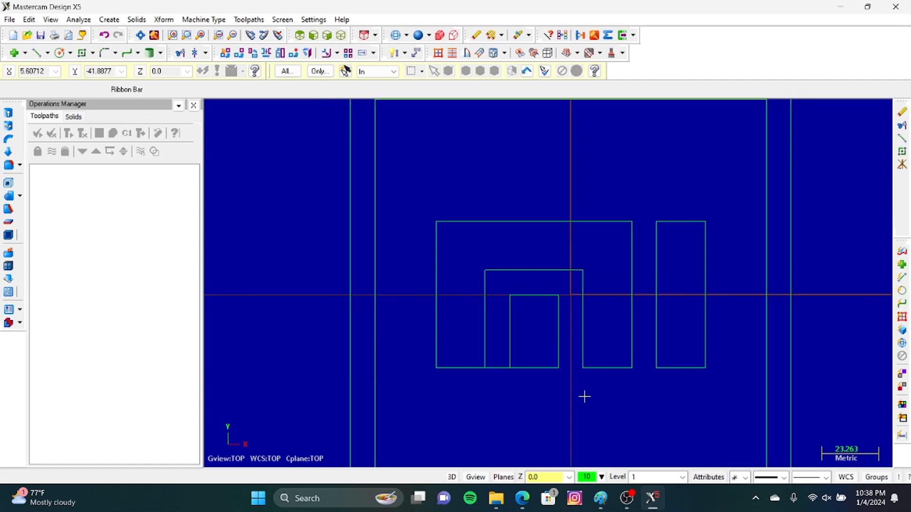
pyautogui.click(492, 368)
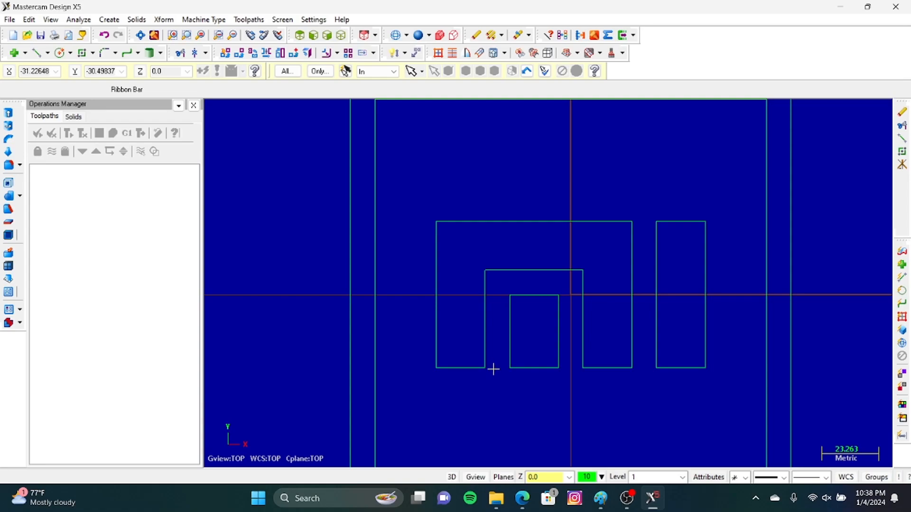
pyautogui.scroll(-5, 539, 349)
pyautogui.scroll(8, 542, 348)
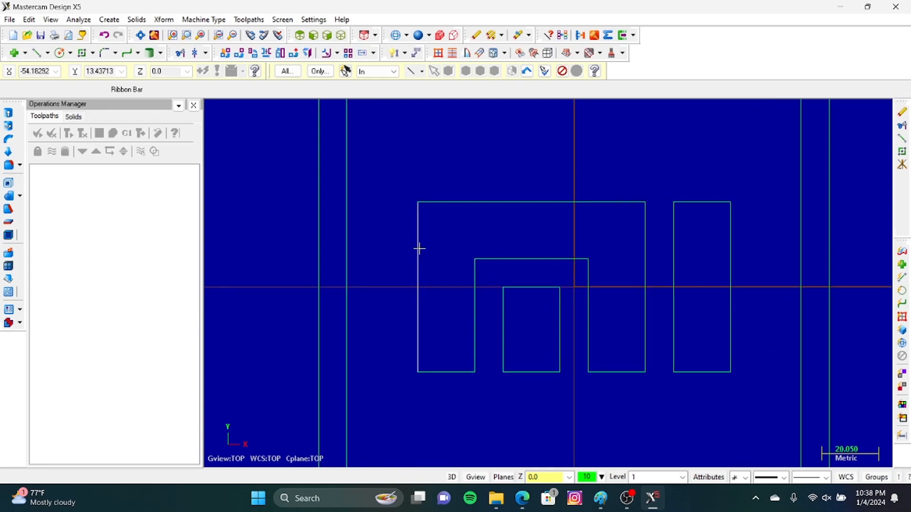
pyautogui.press('Escape')
pyautogui.scroll(-1, 420, 251)
pyautogui.scroll(1, 420, 258)
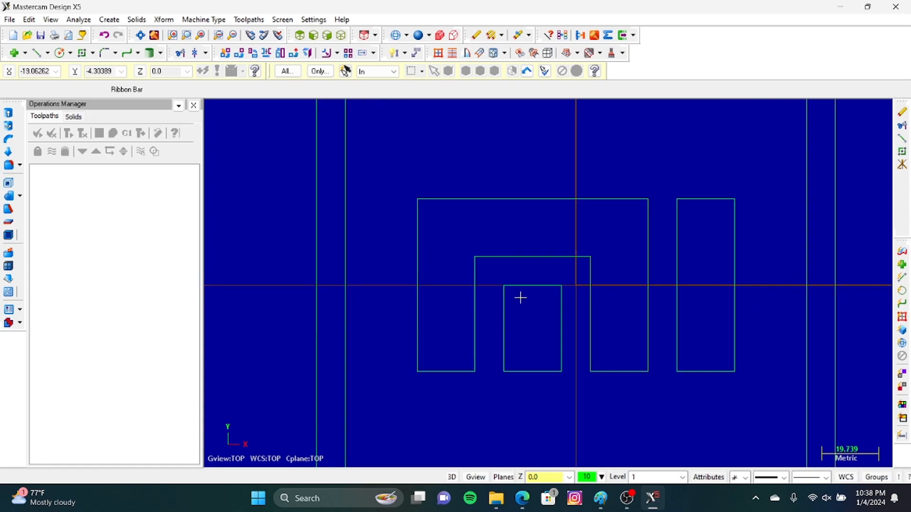
pyautogui.click(732, 246)
pyautogui.press('Delete')
pyautogui.hotkey('ctrl', 'z')
# Step: Switch to the browser to examine the corners of the Xiaomi reference logo, and return to the Mastercam drawing
pyautogui.scroll(-3, 758, 252)
pyautogui.scroll(2, 738, 267)
pyautogui.scroll(-2, 612, 271)
pyautogui.scroll(-5, 593, 267)
pyautogui.scroll(1, 592, 262)
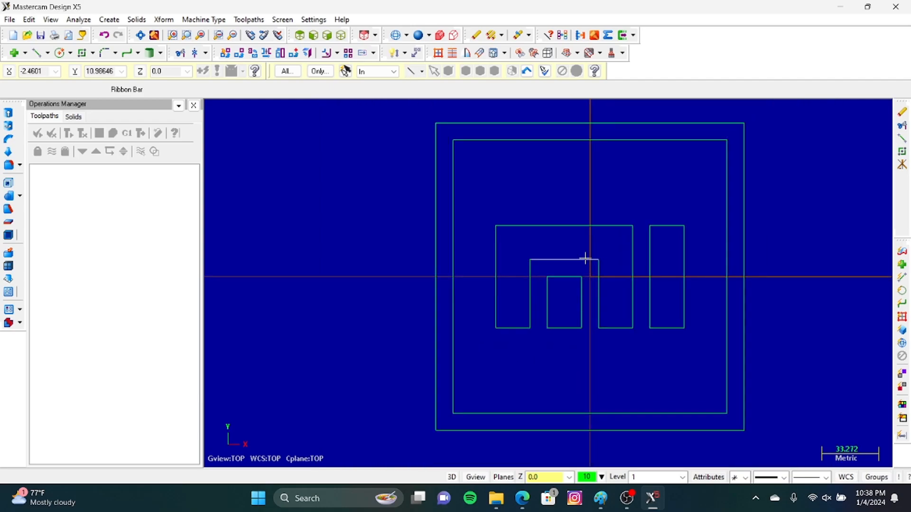
pyautogui.click(522, 498)
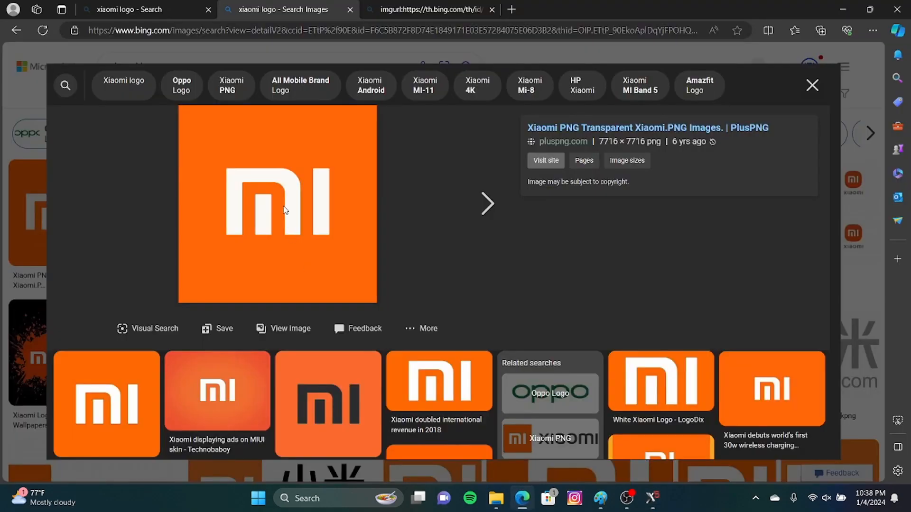
pyautogui.click(652, 499)
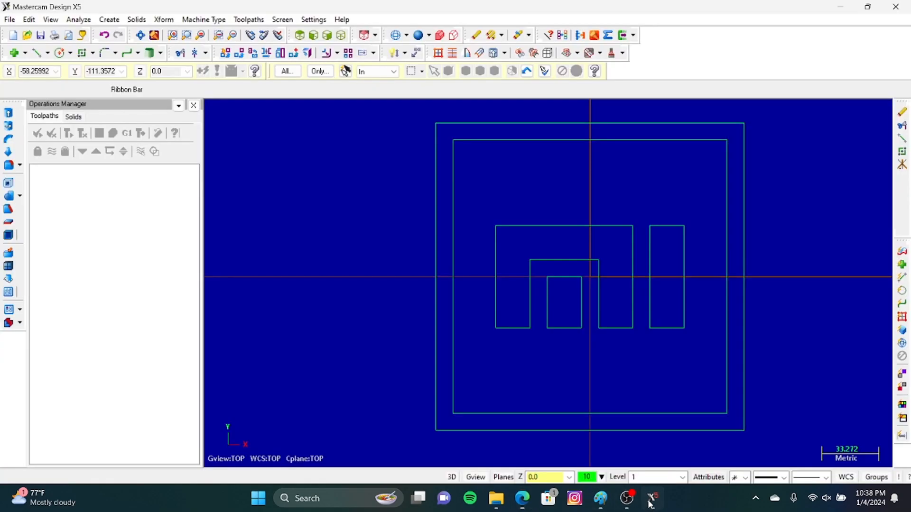
# Step: Fillet the arch's outer upper-right corner with a 20 mm radius
pyautogui.click(105, 53)
pyautogui.click(621, 226)
pyautogui.click(632, 245)
pyautogui.doubleClick(172, 88)
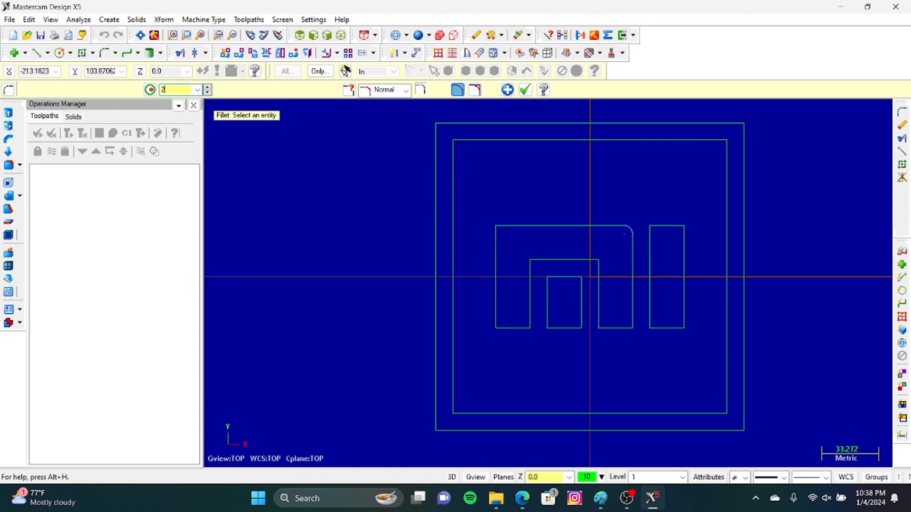
pyautogui.write('20')
pyautogui.press('Return')
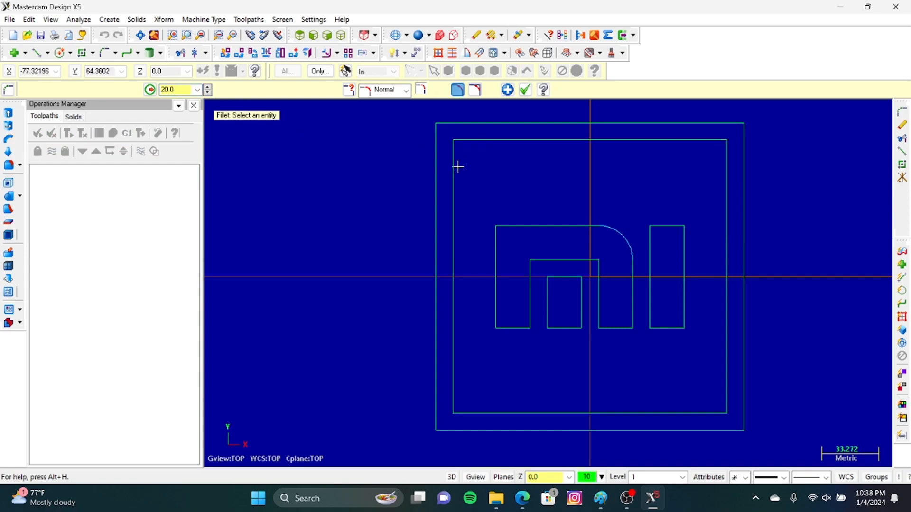
# Step: Fillet all four corners of the square just inside the outermost square with a 20 mm radius
pyautogui.click(453, 151)
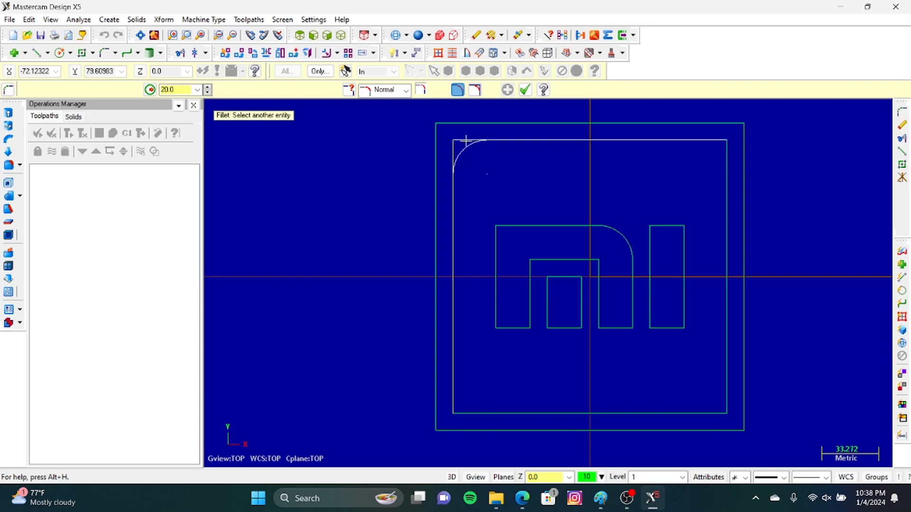
pyautogui.click(468, 140)
pyautogui.click(683, 141)
pyautogui.click(726, 163)
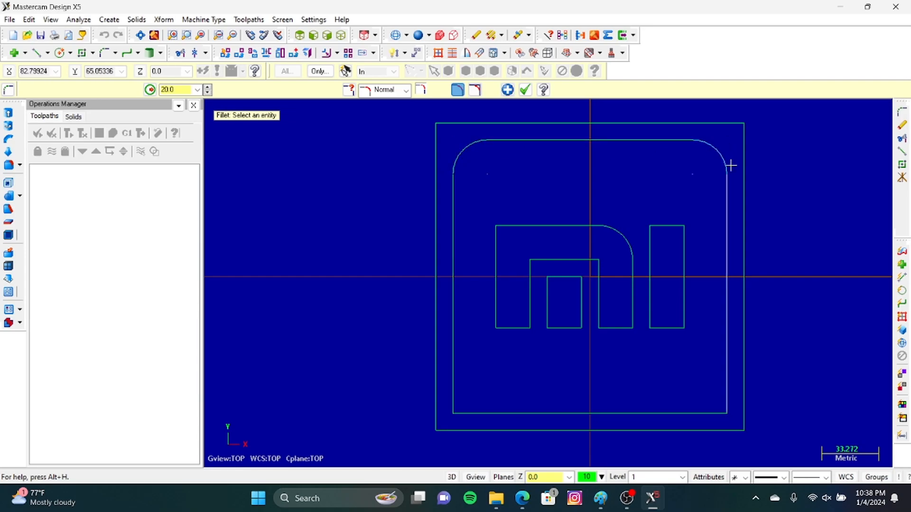
pyautogui.click(726, 375)
pyautogui.click(605, 413)
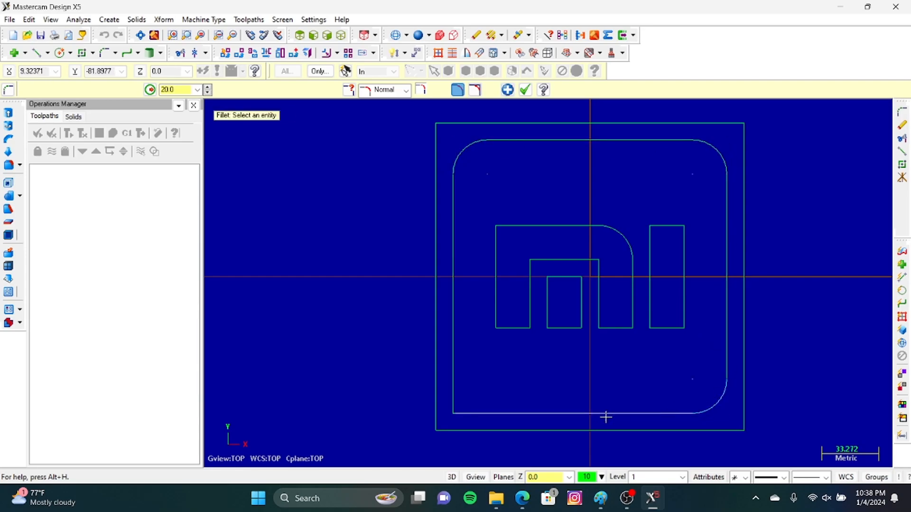
pyautogui.click(509, 412)
pyautogui.click(455, 388)
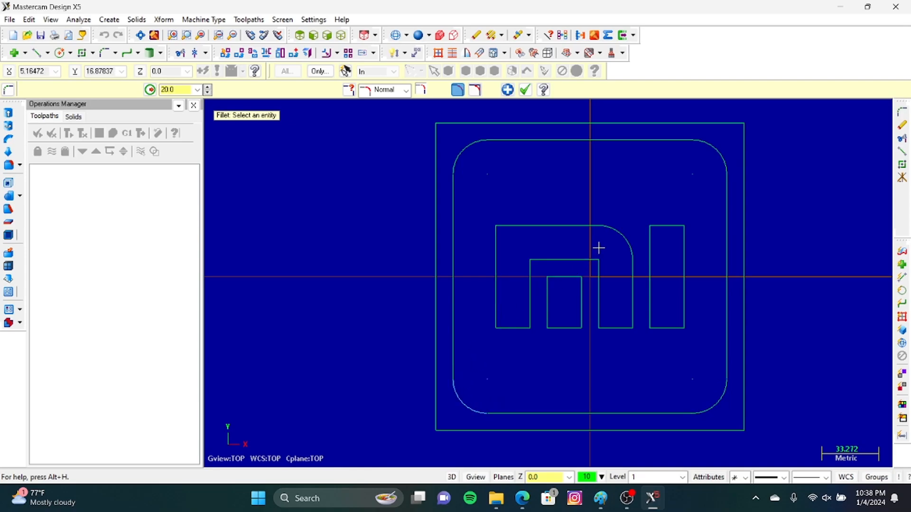
# Step: Fillet the arch's inner upper-right corner with a 10 mm radius
pyautogui.click(583, 259)
pyautogui.click(597, 268)
pyautogui.click(191, 89)
pyautogui.write('10')
pyautogui.press('Return')
pyautogui.scroll(-2, 695, 281)
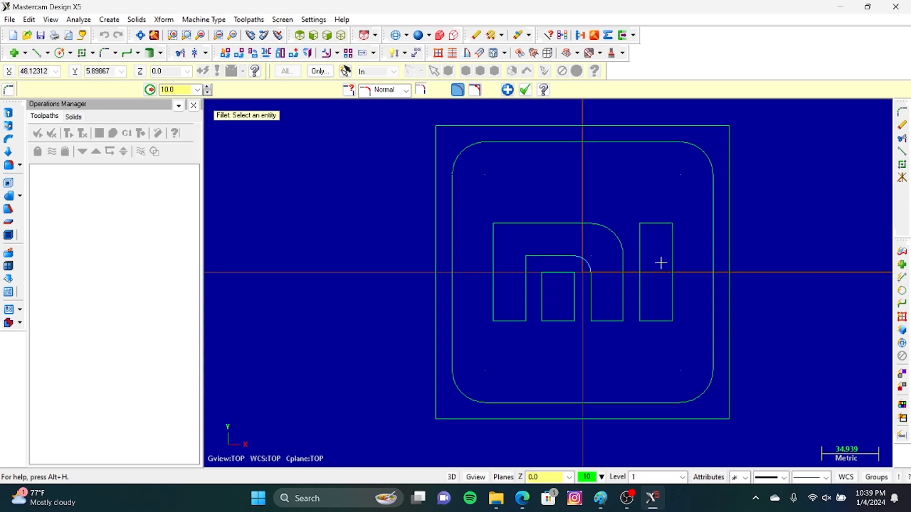
pyautogui.scroll(-1, 622, 280)
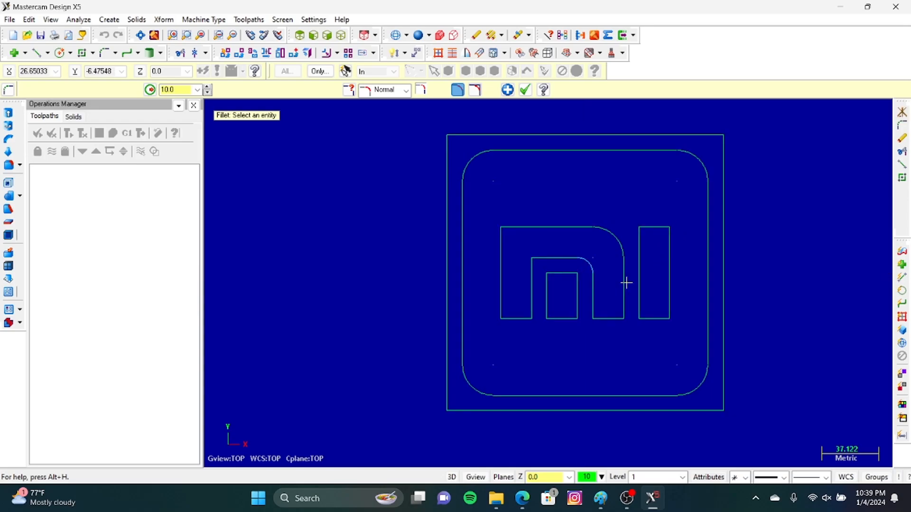
# Step: Set the machine type to the default mill
pyautogui.click(341, 36)
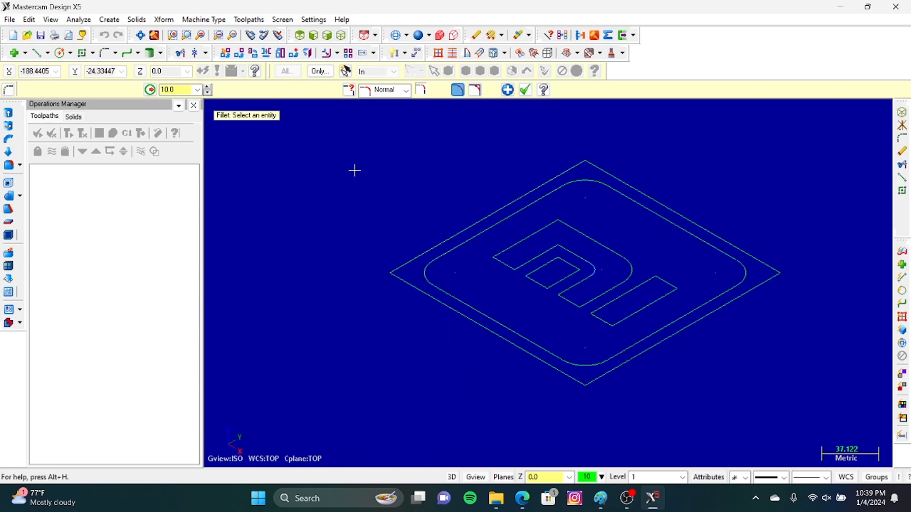
pyautogui.click(220, 21)
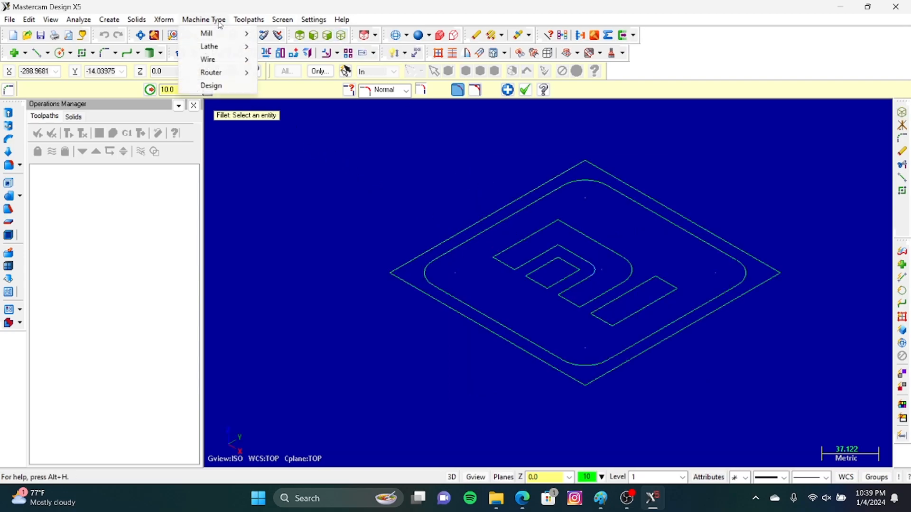
pyautogui.moveTo(216, 34)
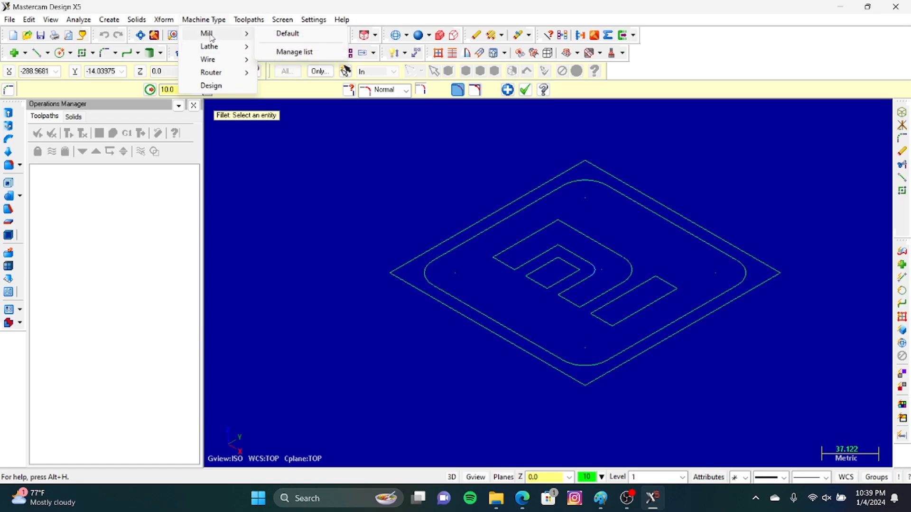
pyautogui.click(286, 33)
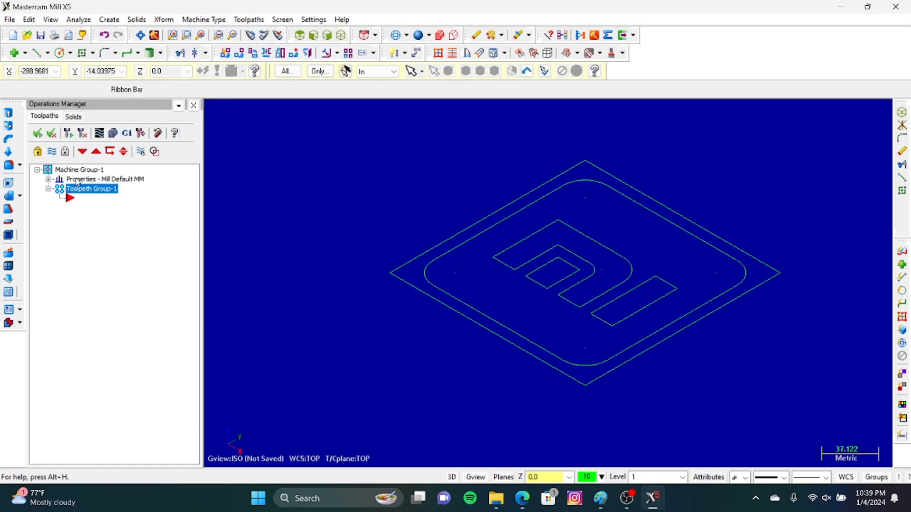
# Step: Set up rectangular stock from the bounding box of all entities and give it a thickness in Z
pyautogui.click(48, 180)
pyautogui.click(90, 209)
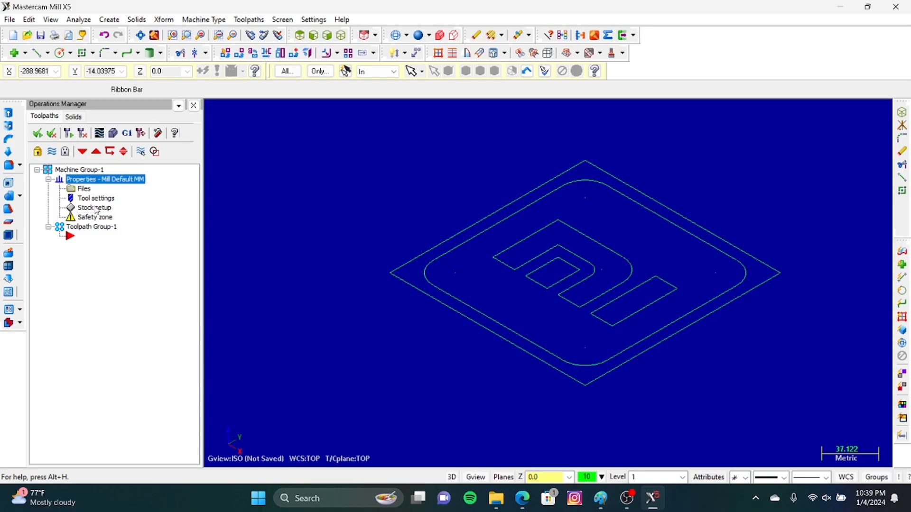
pyautogui.click(245, 408)
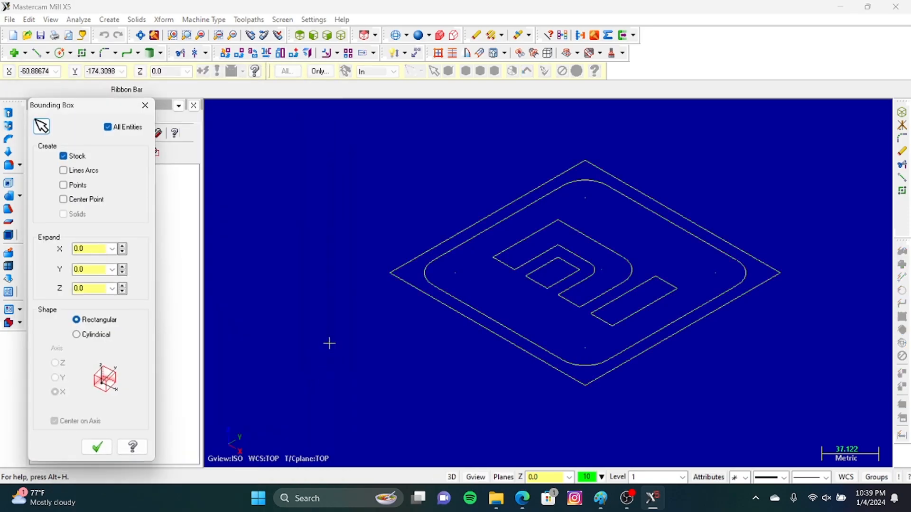
pyautogui.click(105, 447)
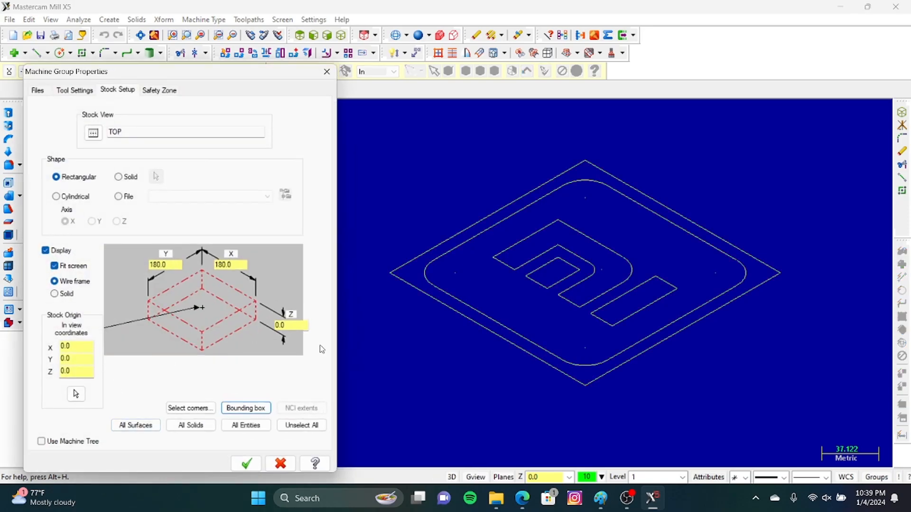
pyautogui.doubleClick(289, 324)
pyautogui.click(246, 464)
pyautogui.scroll(-2, 583, 298)
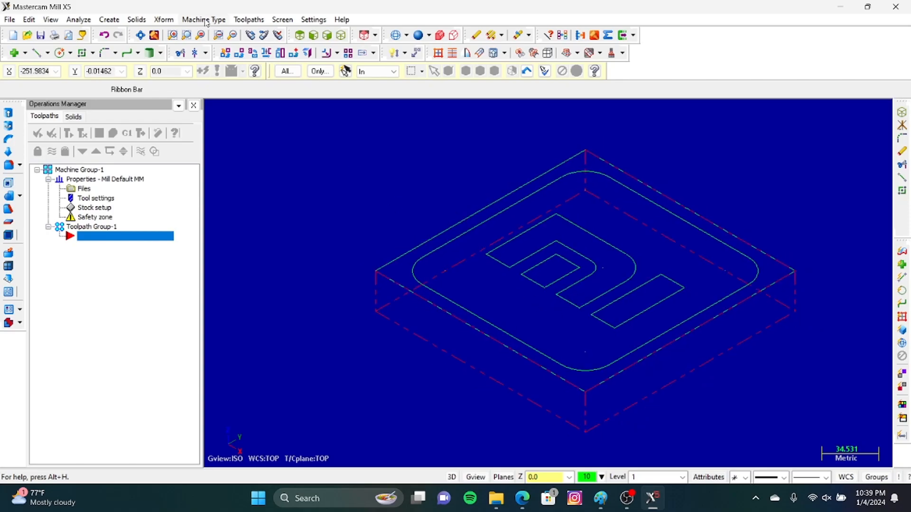
# Step: Create a Contour toolpath with the NC name AAS, chaining the rounded square in C-plane mode
pyautogui.click(248, 20)
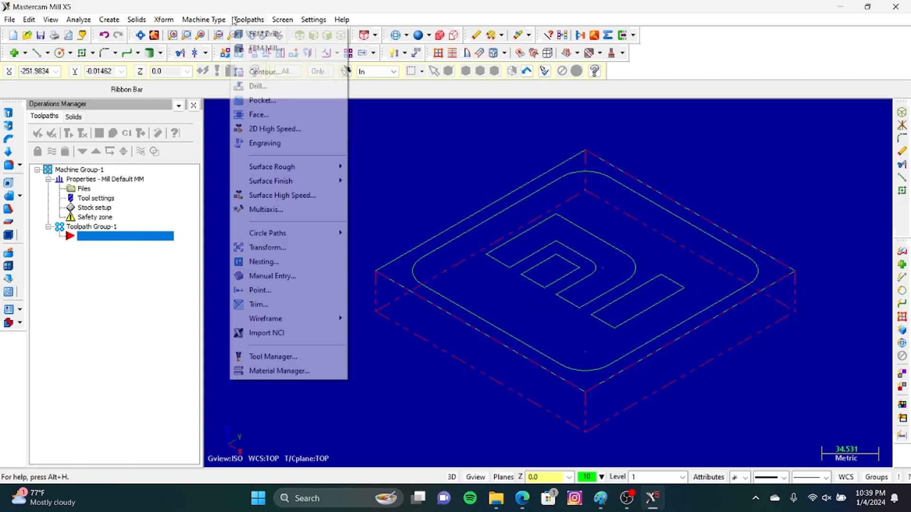
pyautogui.click(275, 76)
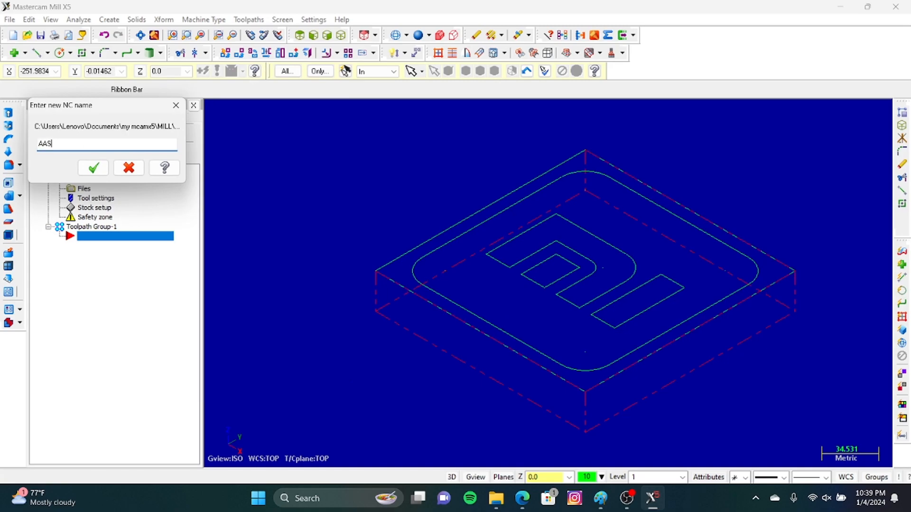
pyautogui.click(97, 168)
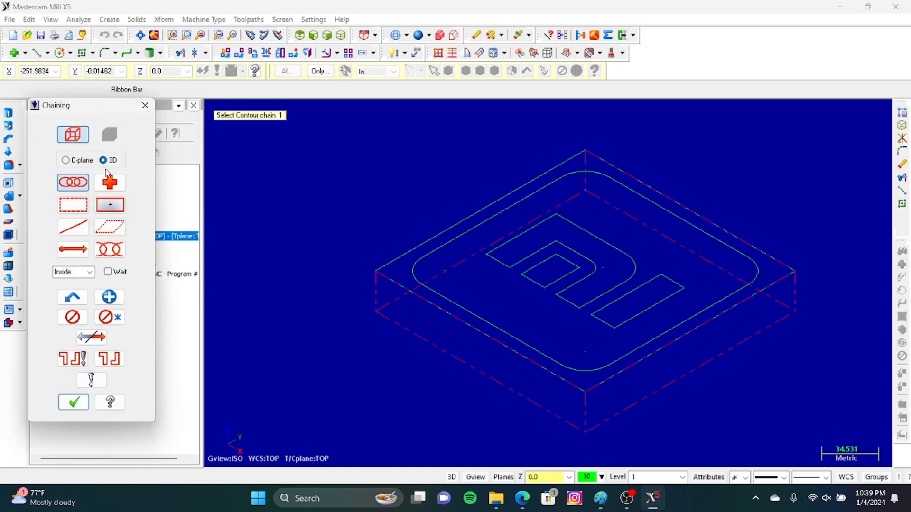
pyautogui.click(71, 161)
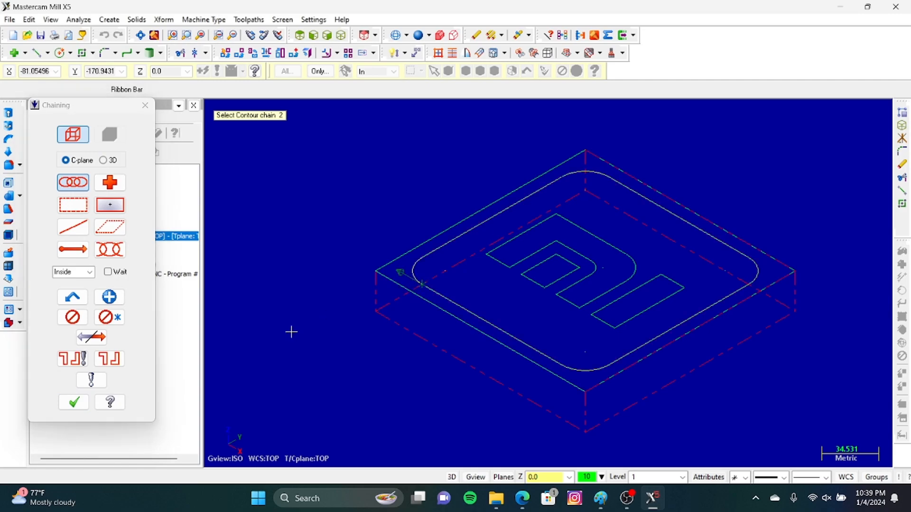
pyautogui.click(74, 402)
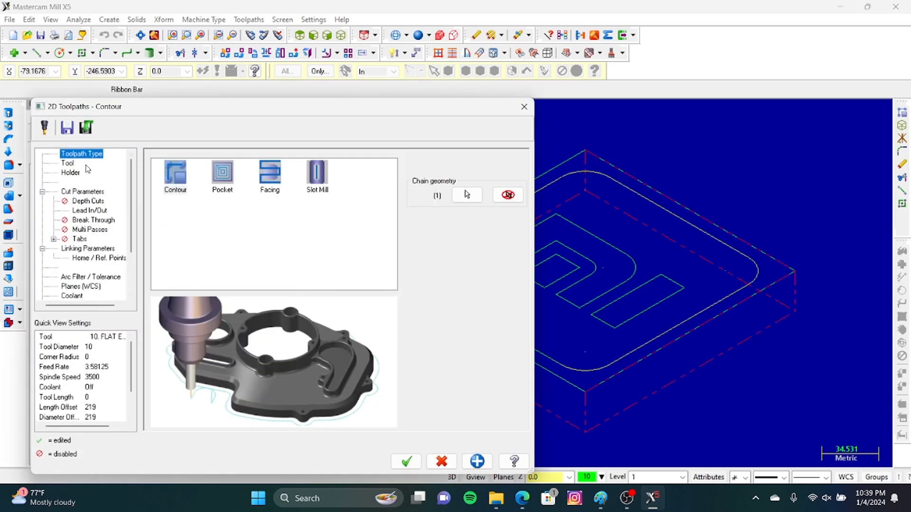
# Step: Choose tool 219, the 10 mm flat endmill, from the tool library for the contour toolpath
pyautogui.click(67, 163)
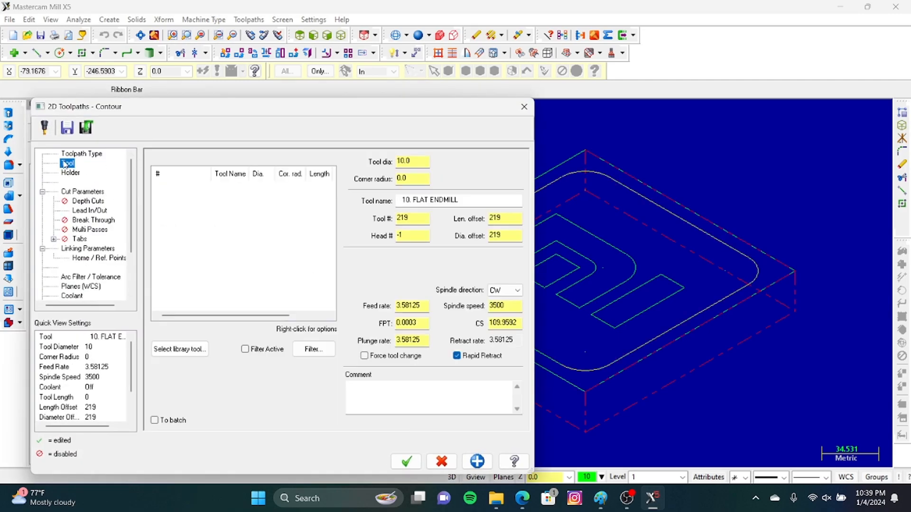
pyautogui.click(180, 349)
pyautogui.scroll(-15, 102, 230)
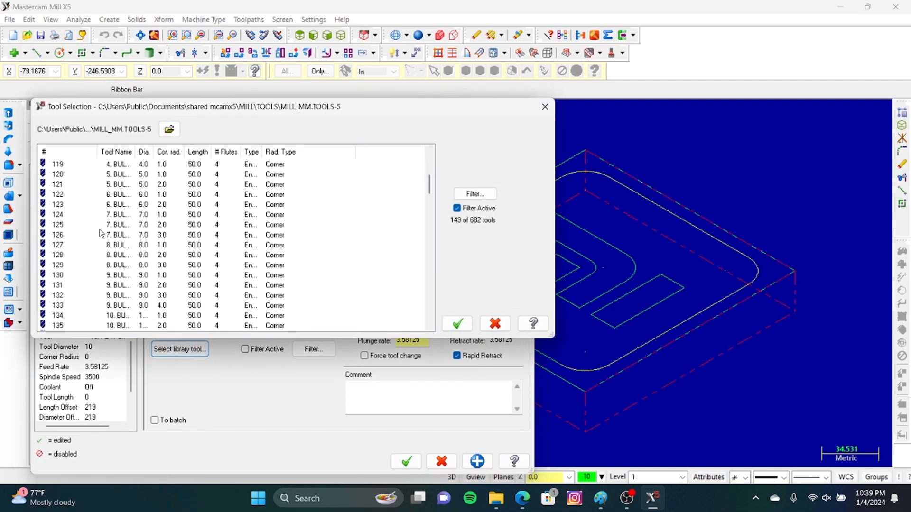
pyautogui.scroll(-14, 102, 230)
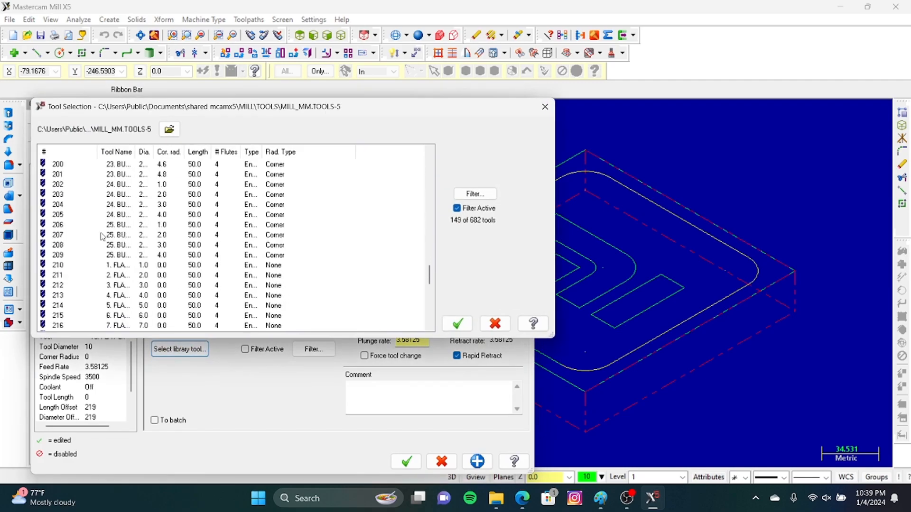
pyautogui.scroll(-2, 66, 302)
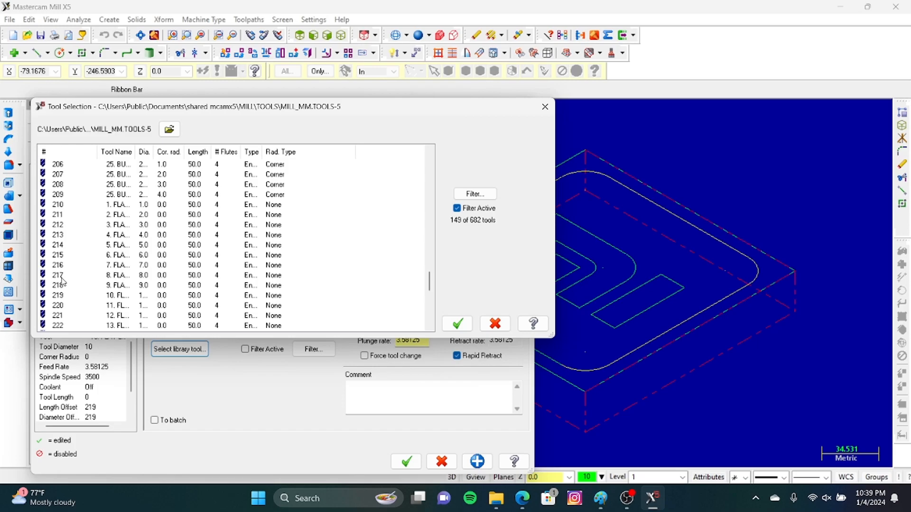
pyautogui.click(61, 295)
pyautogui.click(458, 323)
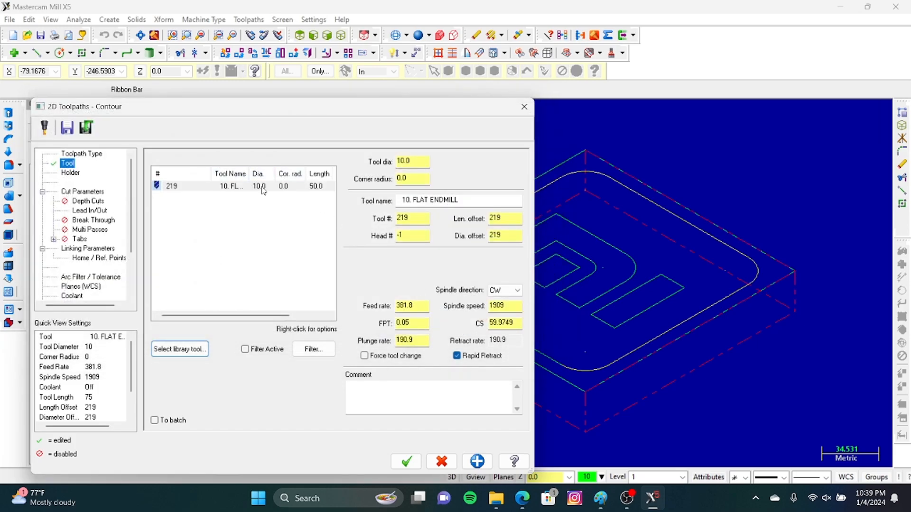
# Step: Enable depth cuts with a maximum rough step of 1 mm and keep the tool down
pyautogui.click(87, 201)
pyautogui.click(200, 192)
pyautogui.doubleClick(275, 209)
pyautogui.write('1')
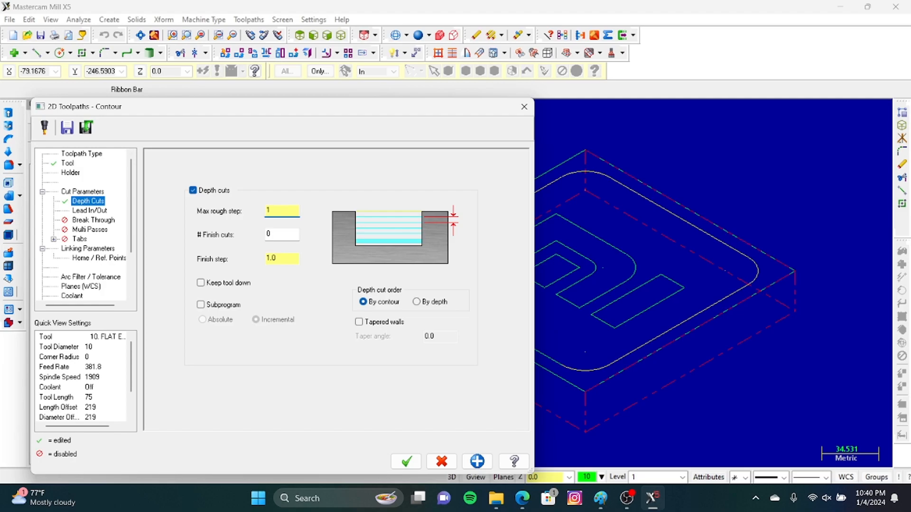
pyautogui.click(201, 283)
# Step: Enable multi passes with 3 rough and 3 finish passes, both at 4 mm spacing, and keep the tool down
pyautogui.click(89, 230)
pyautogui.click(177, 171)
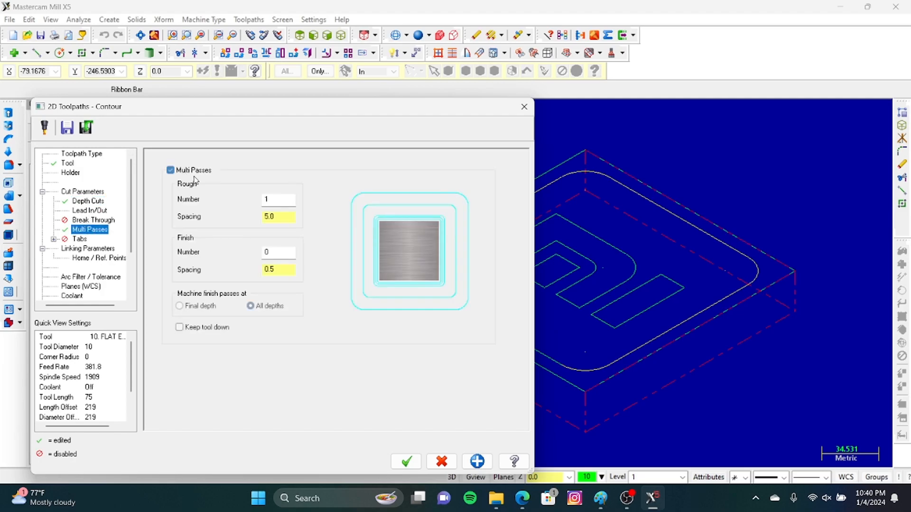
pyautogui.click(274, 198)
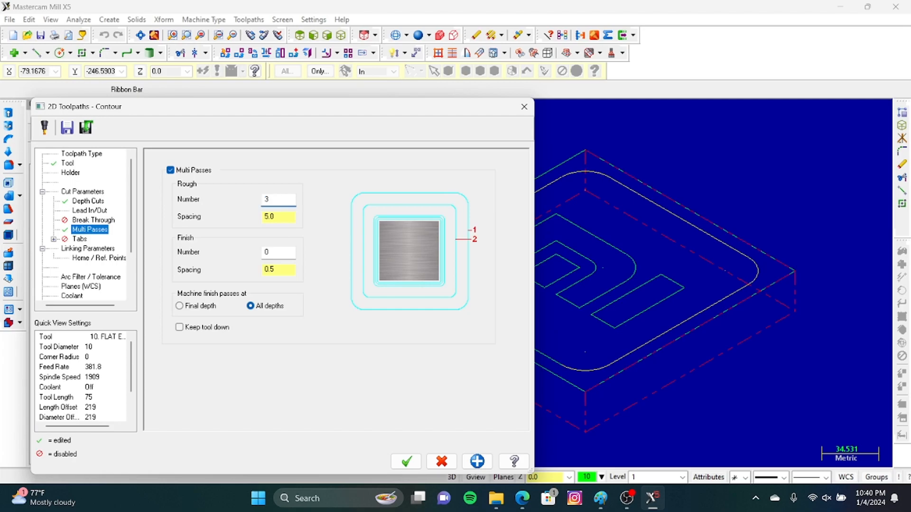
pyautogui.click(284, 218)
pyautogui.click(274, 253)
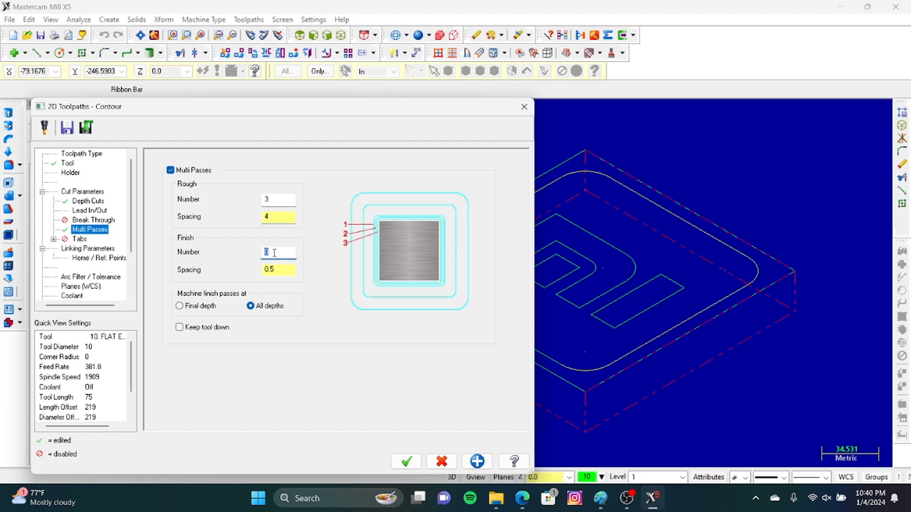
pyautogui.write('3')
pyautogui.click(272, 268)
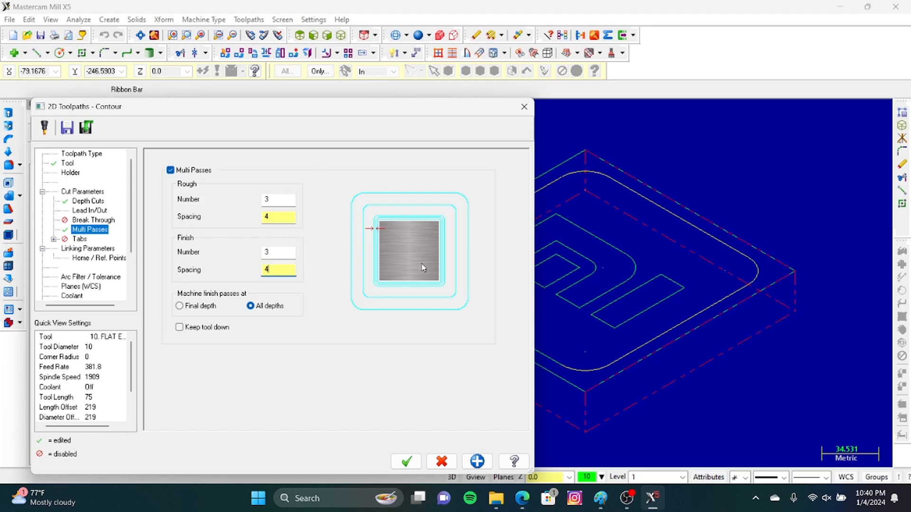
pyautogui.click(179, 327)
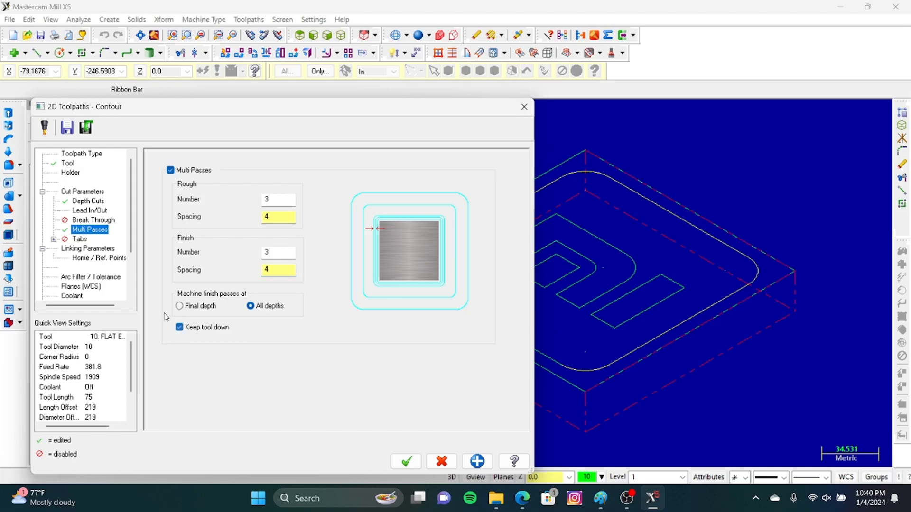
# Step: Set the contour's retract, feed plane and depth to absolute with a depth of -20 mm, and generate the toolpath
pyautogui.click(88, 249)
pyautogui.click(285, 250)
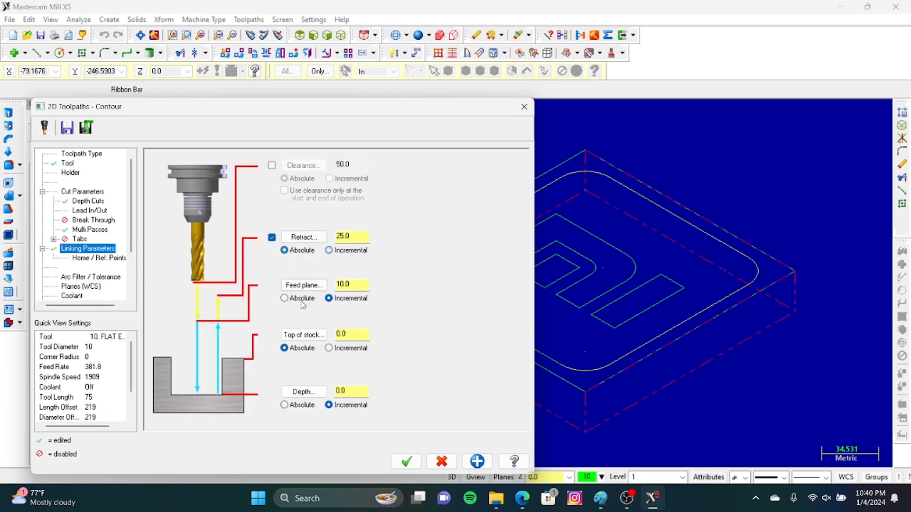
pyautogui.click(284, 298)
pyautogui.click(284, 404)
pyautogui.doubleClick(358, 392)
pyautogui.write('-20')
pyautogui.click(406, 462)
# Step: Run the Verify simulation of the contour toolpath around the rounded square from an angled view
pyautogui.moveTo(549, 309); pyautogui.dragTo(479, 266, button='middle')
pyautogui.click(112, 133)
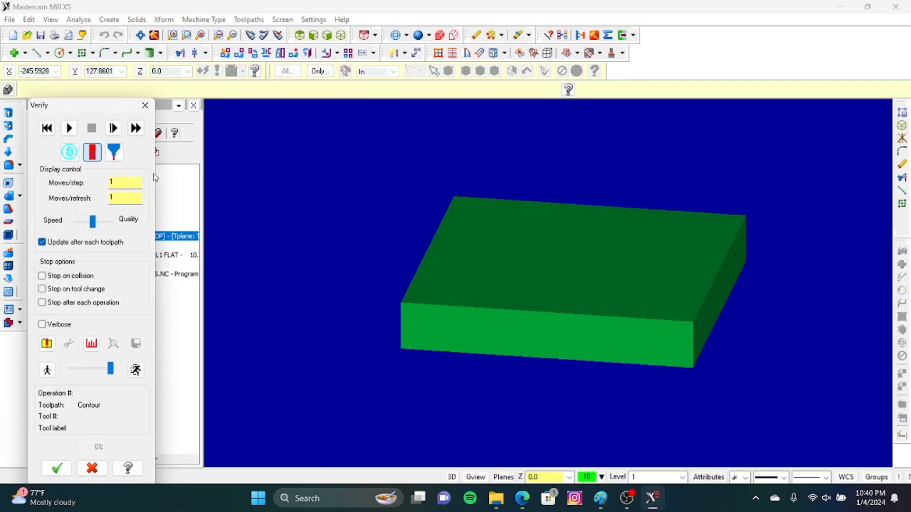
pyautogui.click(68, 128)
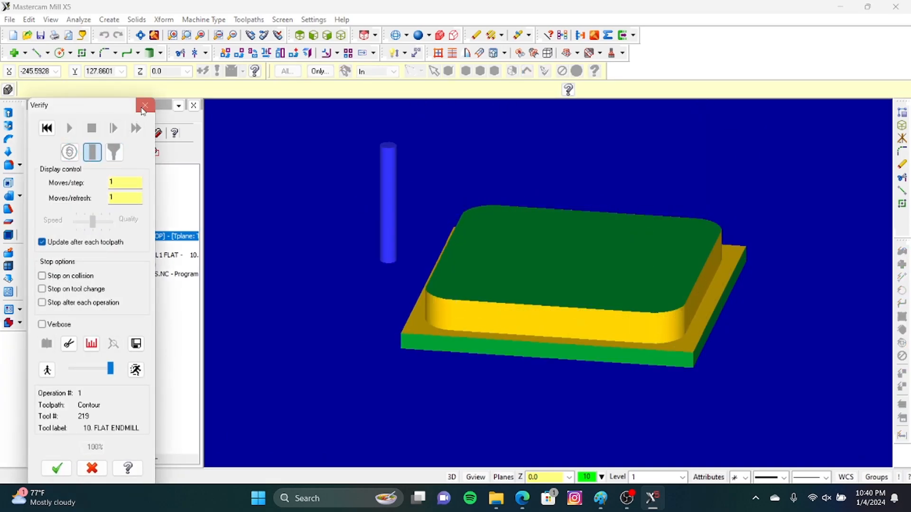
pyautogui.click(145, 106)
# Step: Create a Pocket toolpath, chaining the outer m shape, the small inner rectangle and the i bar in C-plane mode
pyautogui.hotkey('alt', 't')
pyautogui.moveTo(464, 222); pyautogui.dragTo(447, 254, button='middle')
pyautogui.hotkey('alt', 't')
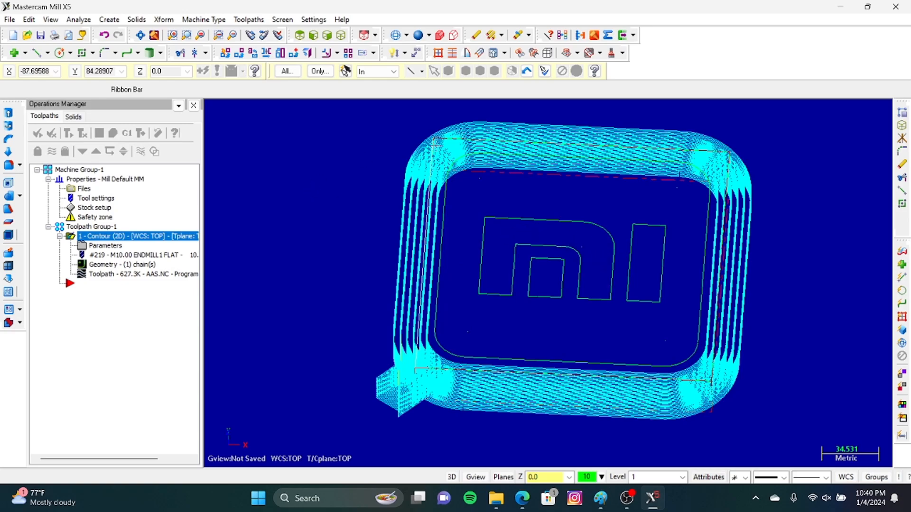
pyautogui.click(249, 19)
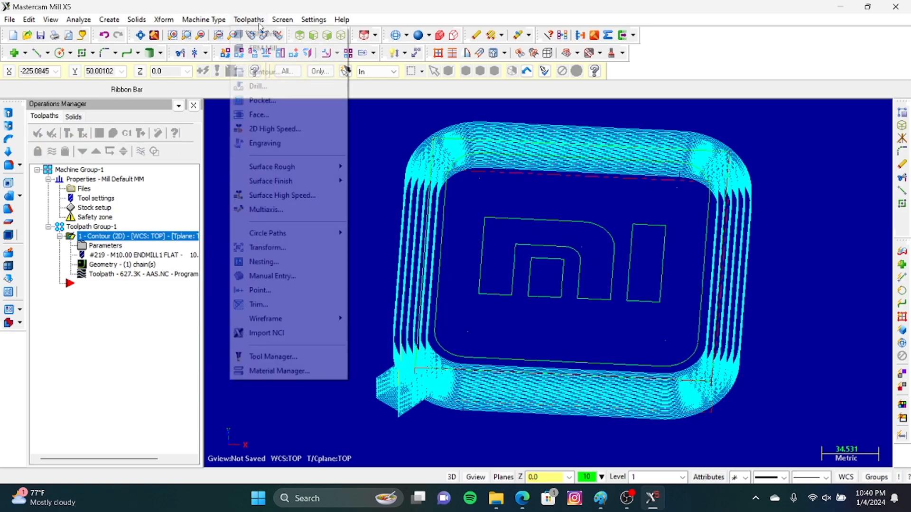
pyautogui.click(267, 101)
pyautogui.click(66, 161)
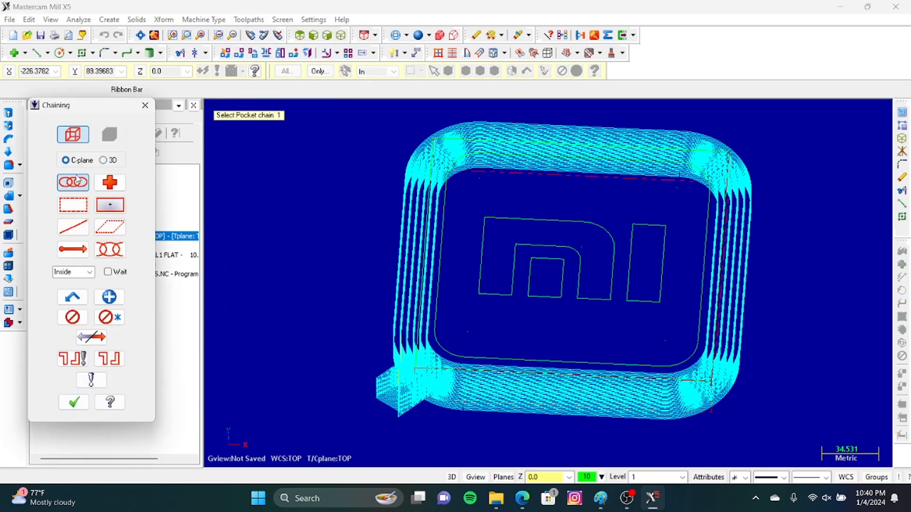
pyautogui.click(483, 237)
pyautogui.click(532, 258)
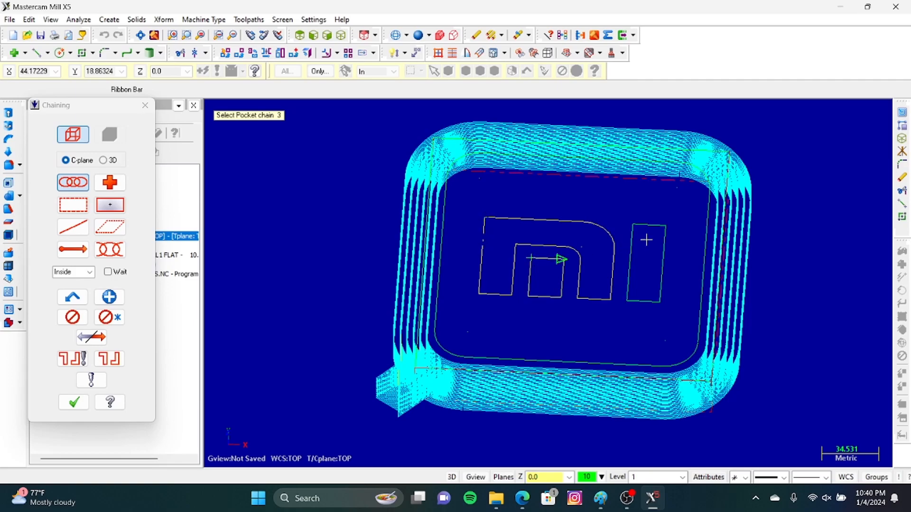
pyautogui.click(659, 227)
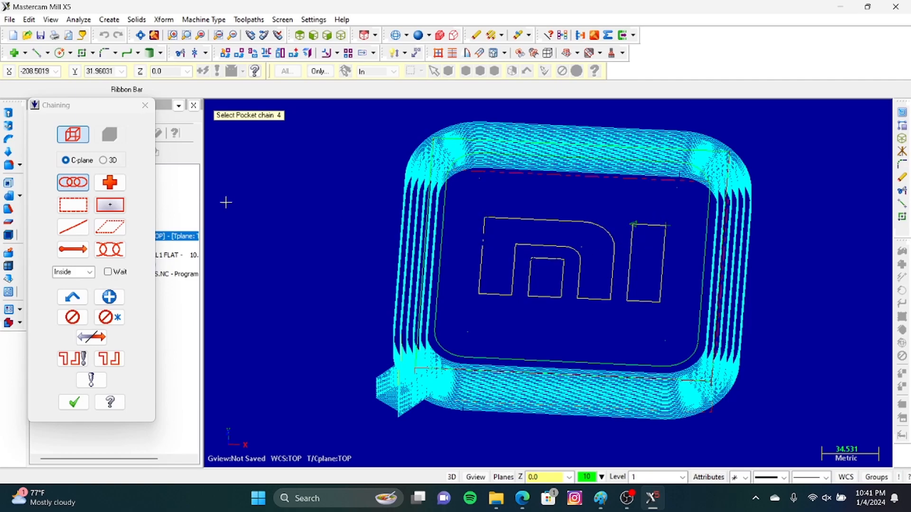
pyautogui.click(80, 404)
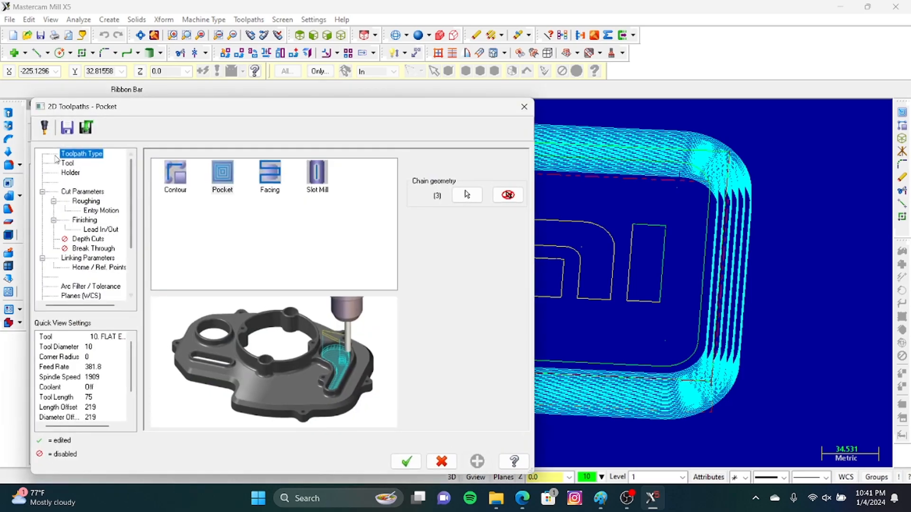
# Step: Set the pocket roughing to the Parallel Spiral cutting method with Ramp entry motion, keeping the 10 mm flat endmill
pyautogui.click(65, 163)
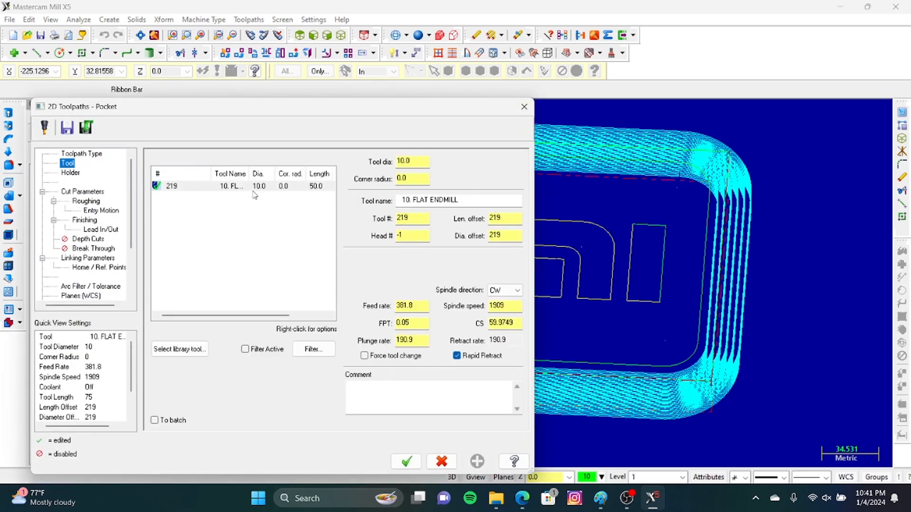
pyautogui.click(90, 203)
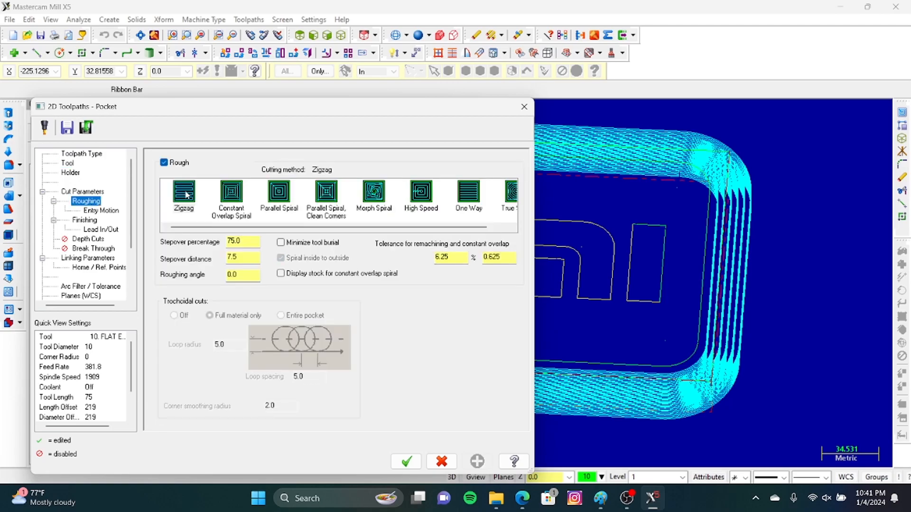
pyautogui.click(292, 209)
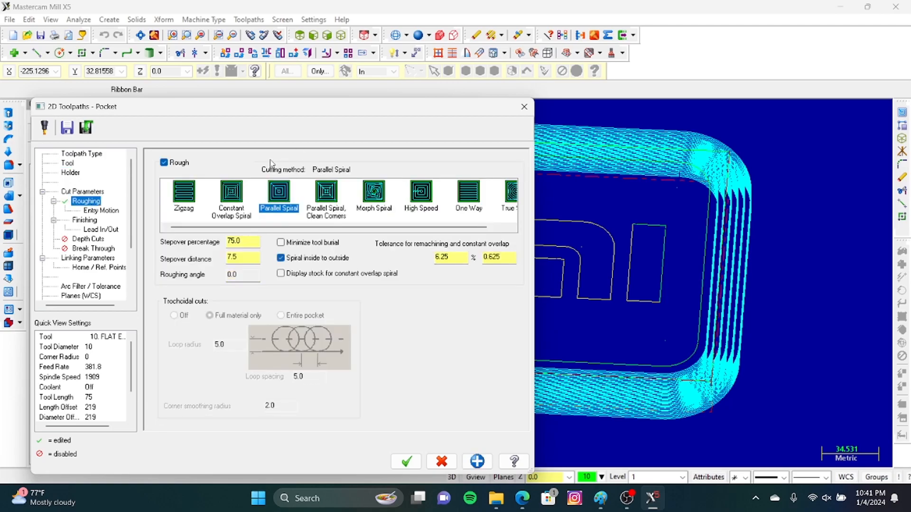
pyautogui.click(101, 211)
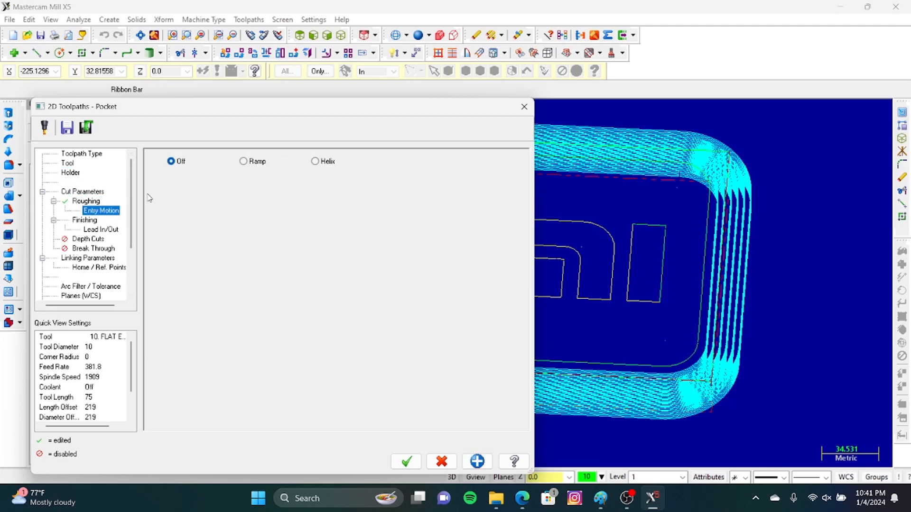
pyautogui.click(248, 163)
# Step: Enable depth cuts for the pocket with a maximum rough step of 1 mm and keep the tool down
pyautogui.click(94, 240)
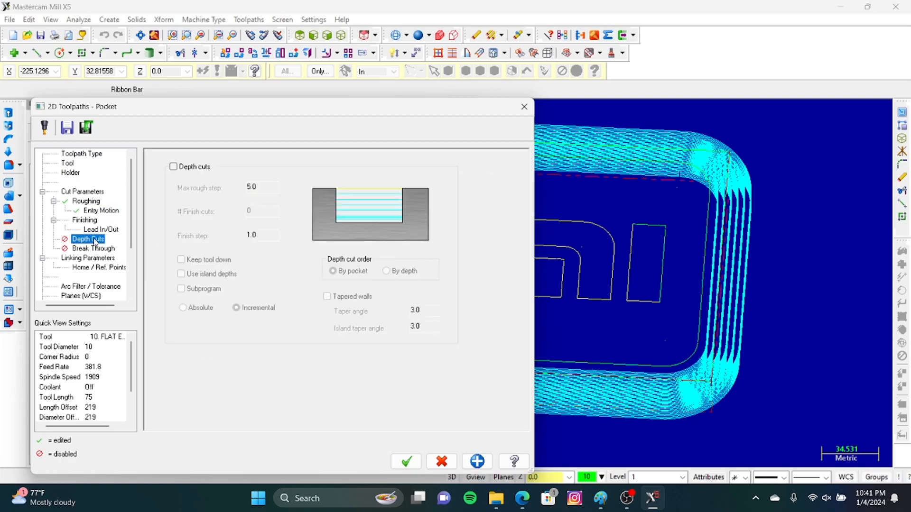
pyautogui.click(190, 170)
pyautogui.doubleClick(248, 189)
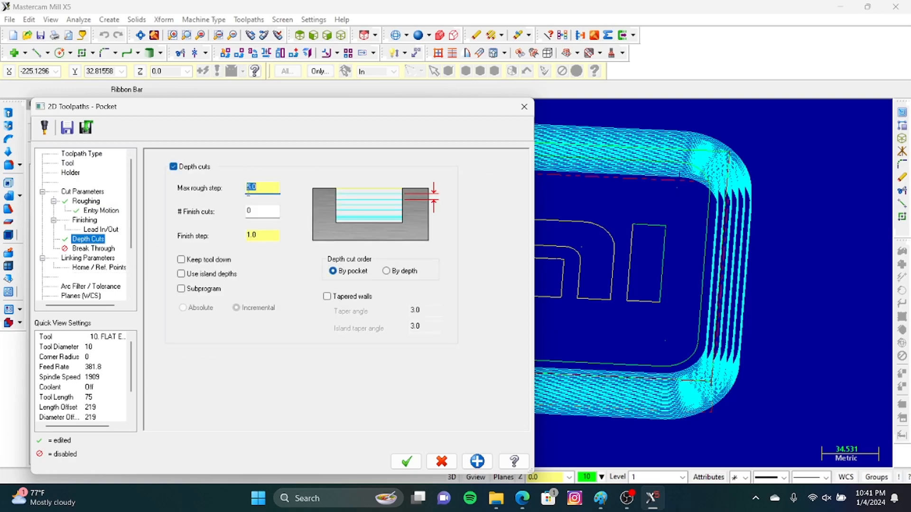
pyautogui.write('1')
pyautogui.click(181, 260)
# Step: Set the pocket's retract, feed plane and depth to absolute with a depth of -20 mm, and generate the toolpath
pyautogui.click(92, 259)
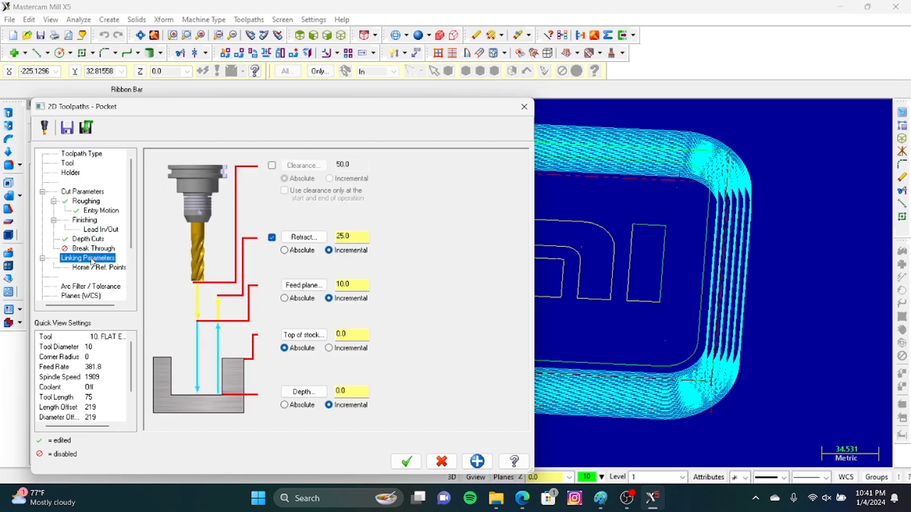
pyautogui.click(300, 252)
pyautogui.click(289, 299)
pyautogui.click(308, 406)
pyautogui.doubleClick(352, 391)
pyautogui.write('-20')
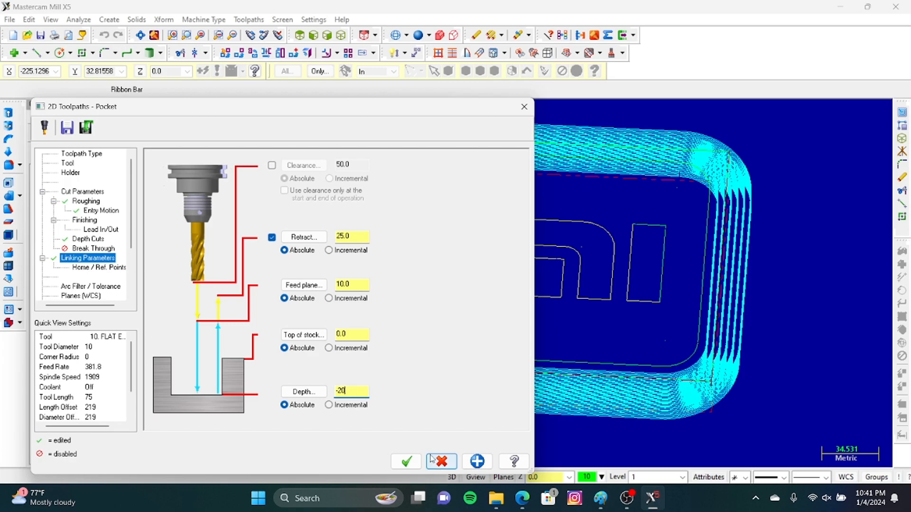
pyautogui.click(406, 461)
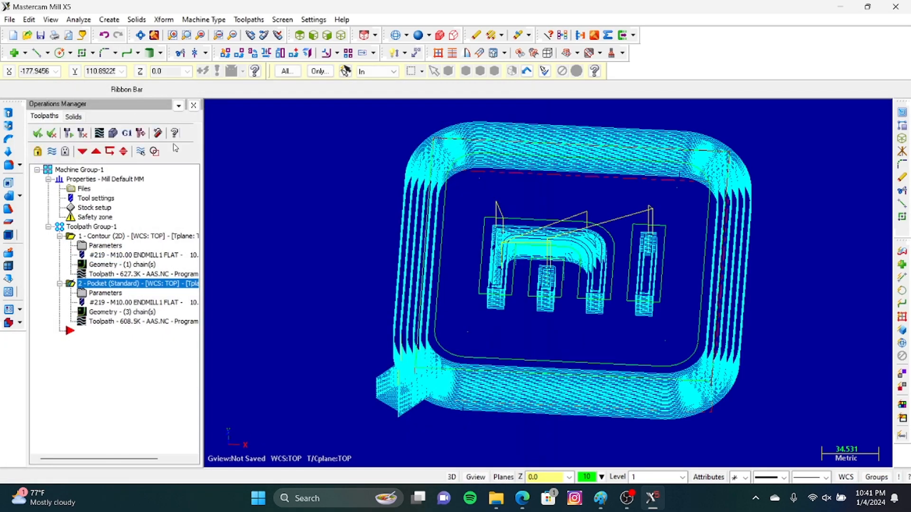
# Step: Run the Verify simulation of the pocket toolpath alone
pyautogui.click(114, 133)
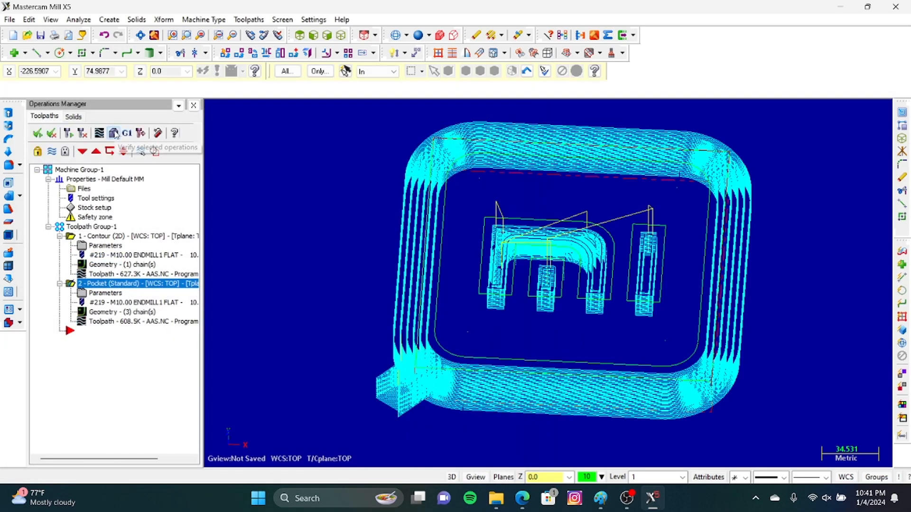
pyautogui.click(68, 128)
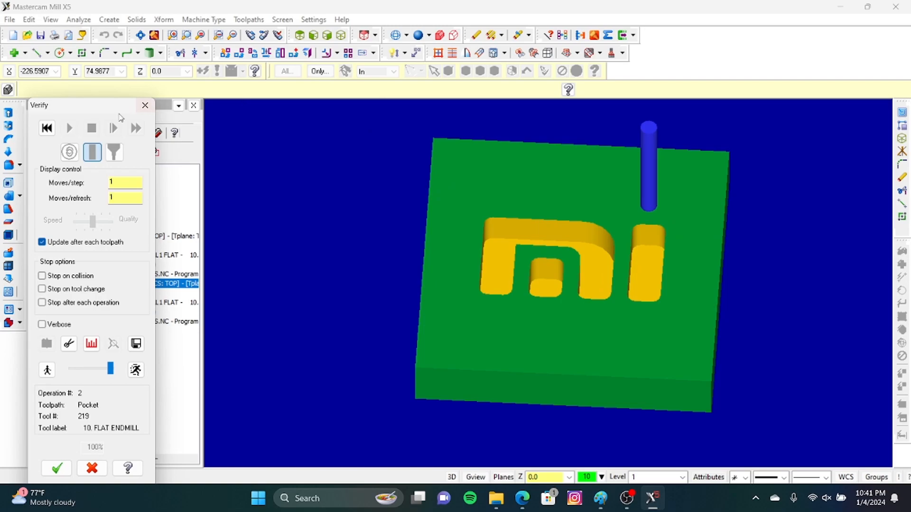
pyautogui.click(145, 105)
# Step: Verify all operations of the machine group together and inspect the machined logo from above and at an angle
pyautogui.click(105, 179)
pyautogui.click(95, 169)
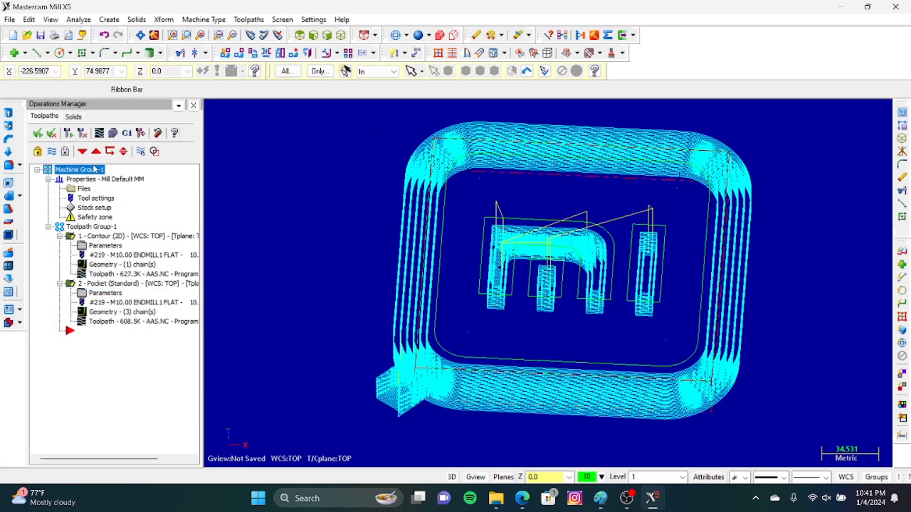
pyautogui.click(113, 135)
pyautogui.click(70, 129)
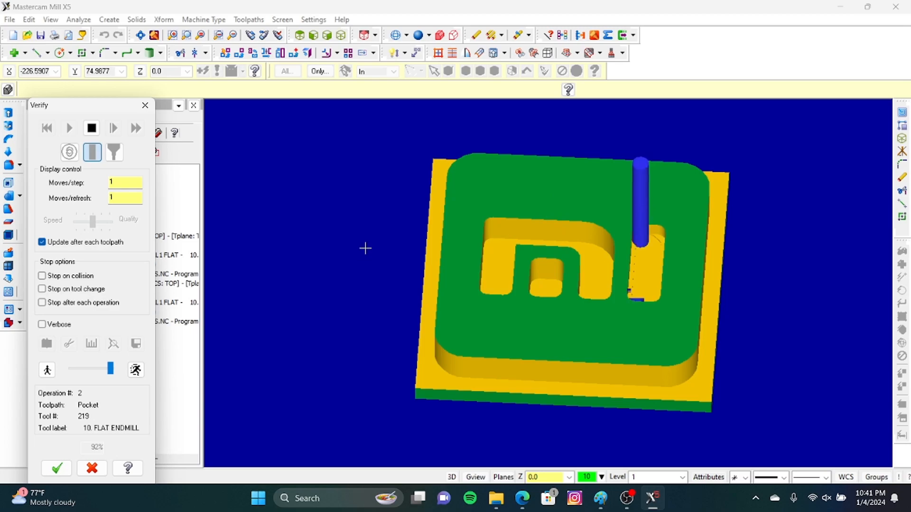
pyautogui.moveTo(472, 199); pyautogui.dragTo(455, 238, button='middle')
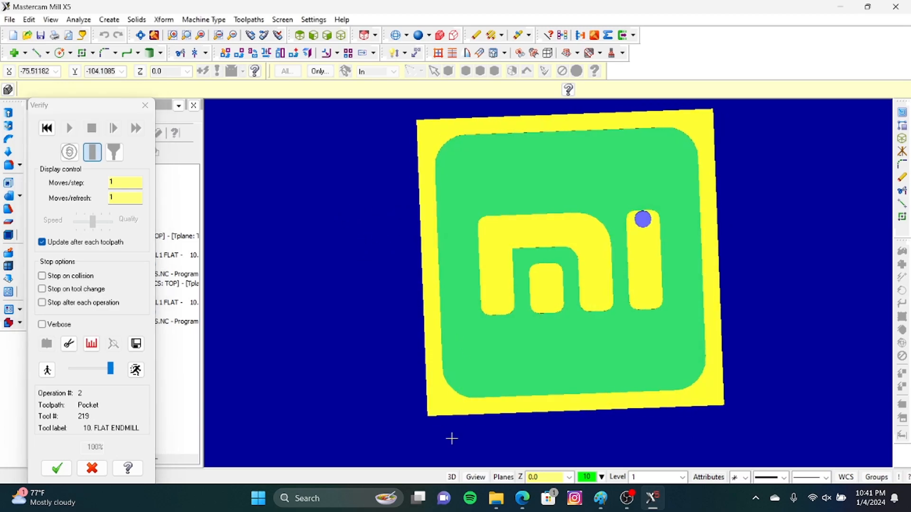
pyautogui.click(526, 502)
pyautogui.click(527, 504)
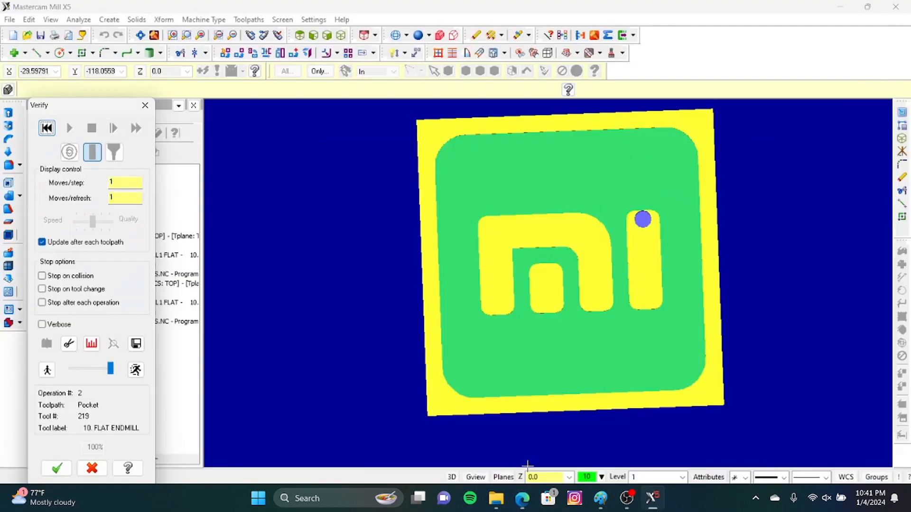
pyautogui.moveTo(573, 300); pyautogui.dragTo(589, 252, button='middle')
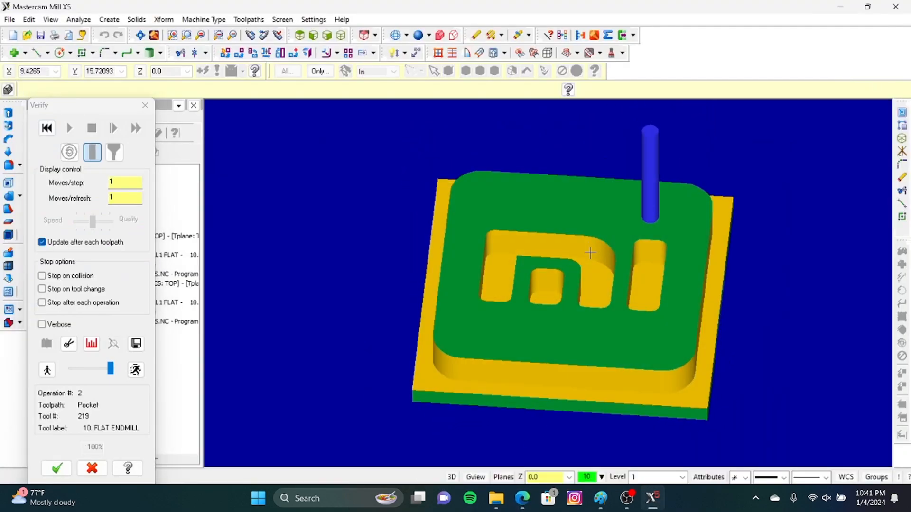
pyautogui.click(145, 105)
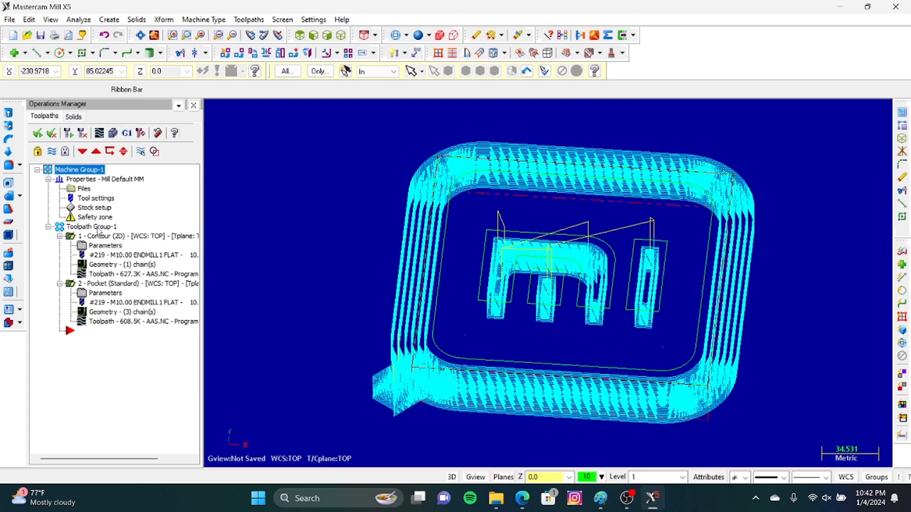
# Step: Regenerate all operations of the toolpath group and post-process them to an NC file with the Overwrite option
pyautogui.click(98, 228)
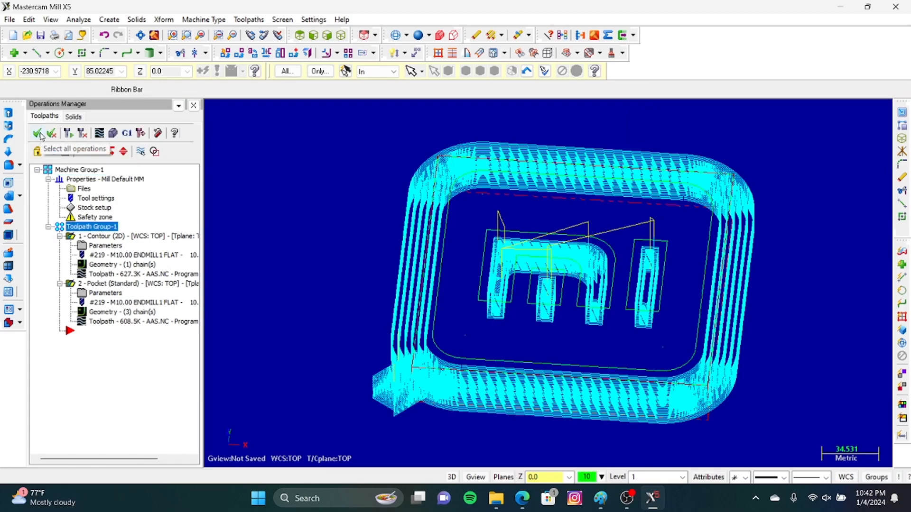
pyautogui.click(38, 135)
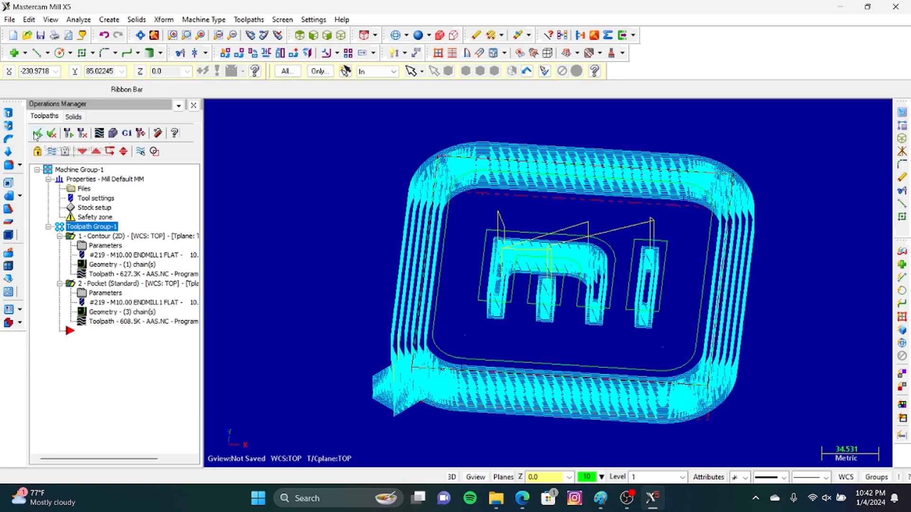
pyautogui.click(69, 137)
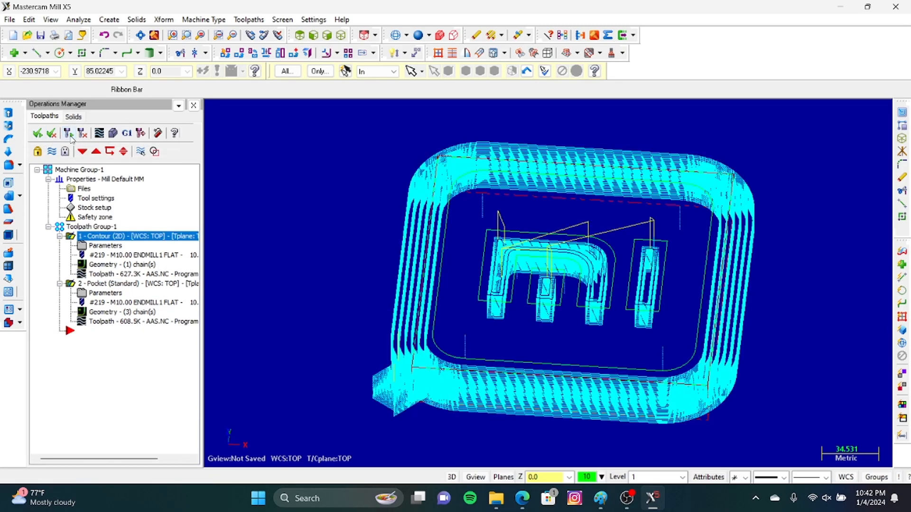
pyautogui.click(131, 135)
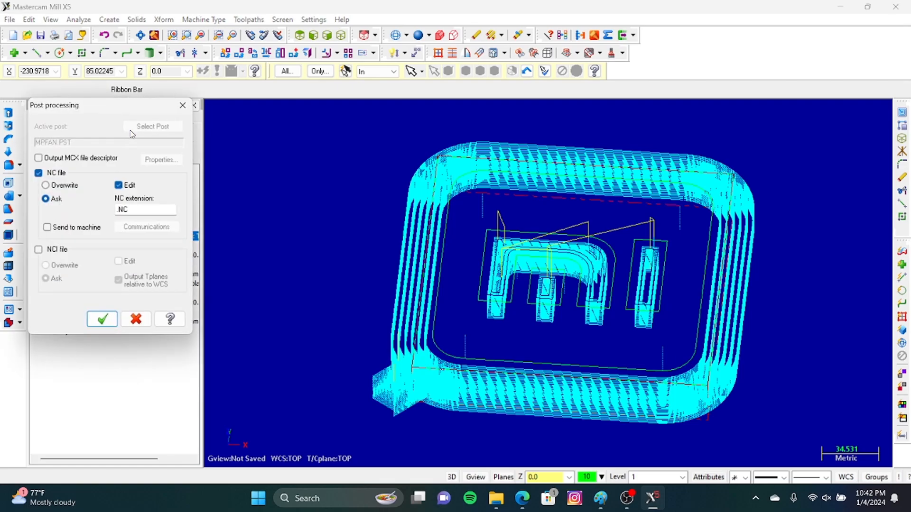
pyautogui.click(53, 186)
pyautogui.click(101, 319)
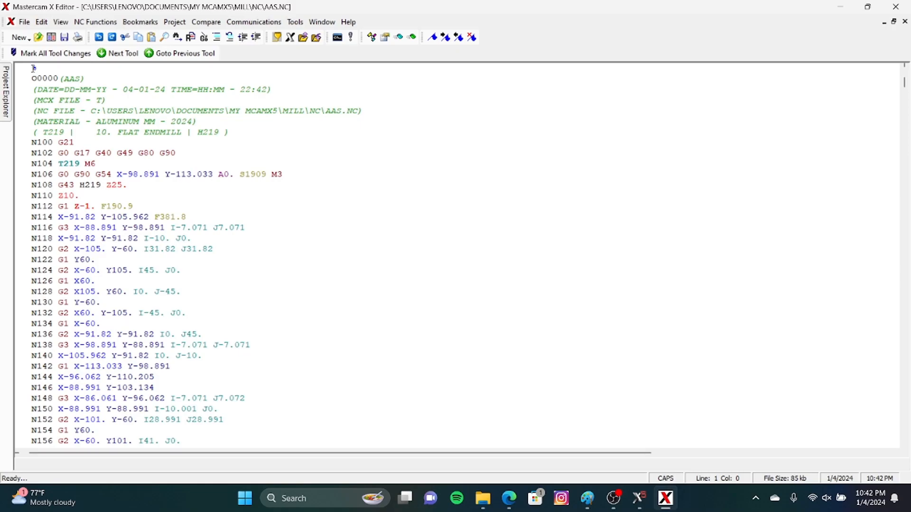
# Step: Delete the program header from the opening % sign through line N104 so the code starts at N106
pyautogui.doubleClick(34, 68)
pyautogui.moveTo(43, 70); pyautogui.dragTo(109, 163)
pyautogui.press('Delete')
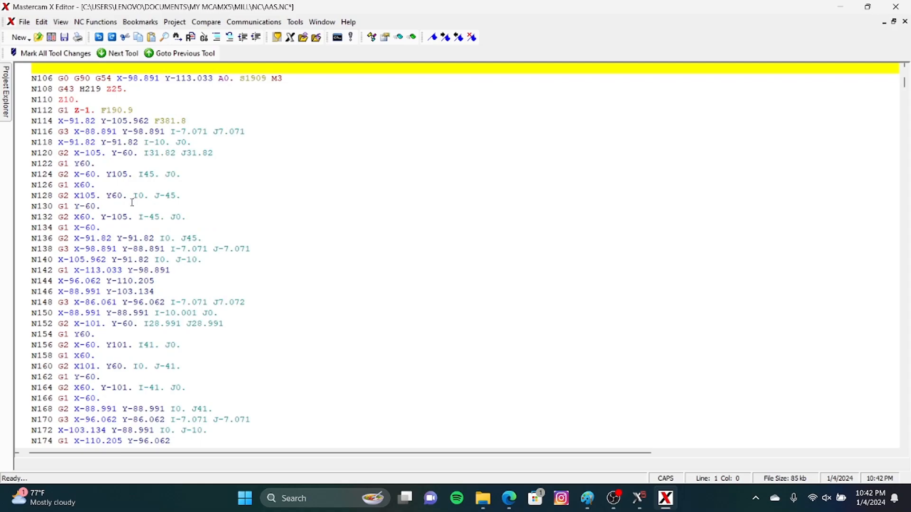
pyautogui.press('Delete')
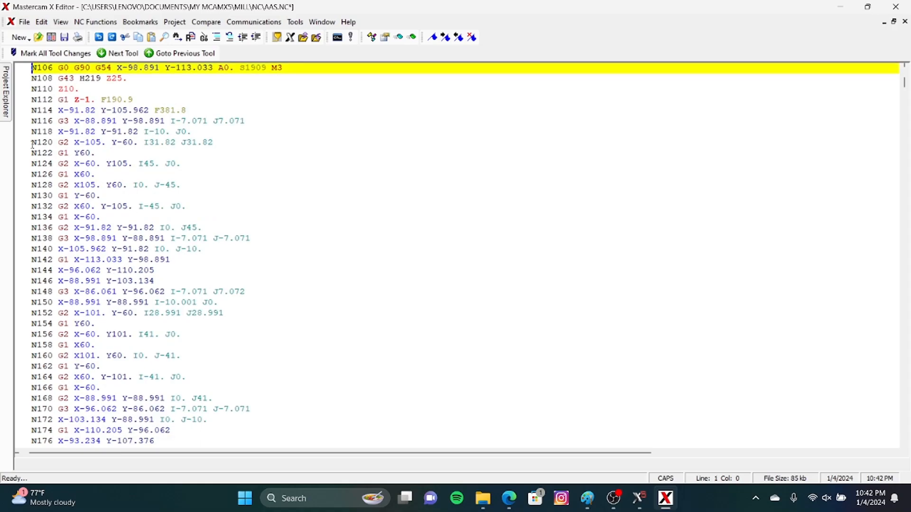
# Step: Remove the A0. word from line N106 of the NC program
pyautogui.click(233, 68)
pyautogui.write('\\')
pyautogui.press('BackSpace')
pyautogui.press('BackSpace')
pyautogui.press('BackSpace')
pyautogui.press('BackSpace')
pyautogui.press('BackSpace')
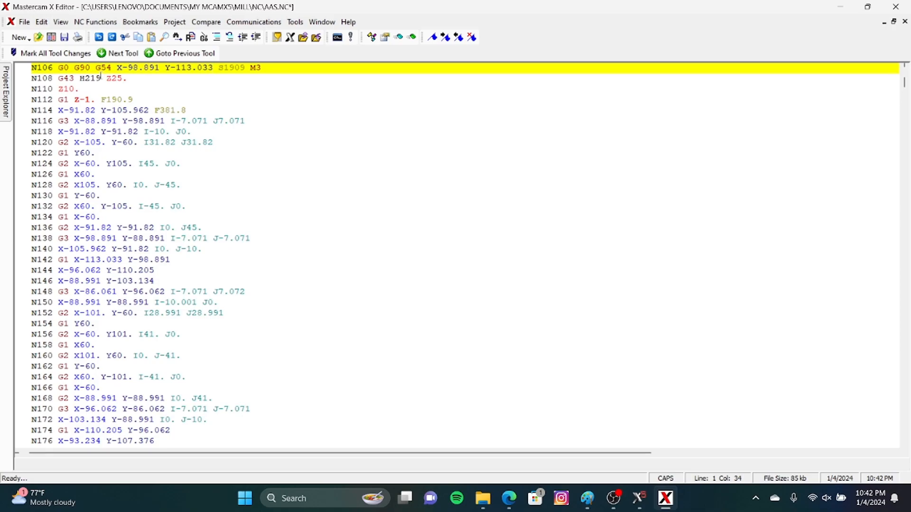
# Step: Replace G43 H219 in line N108 with G54
pyautogui.click(101, 77)
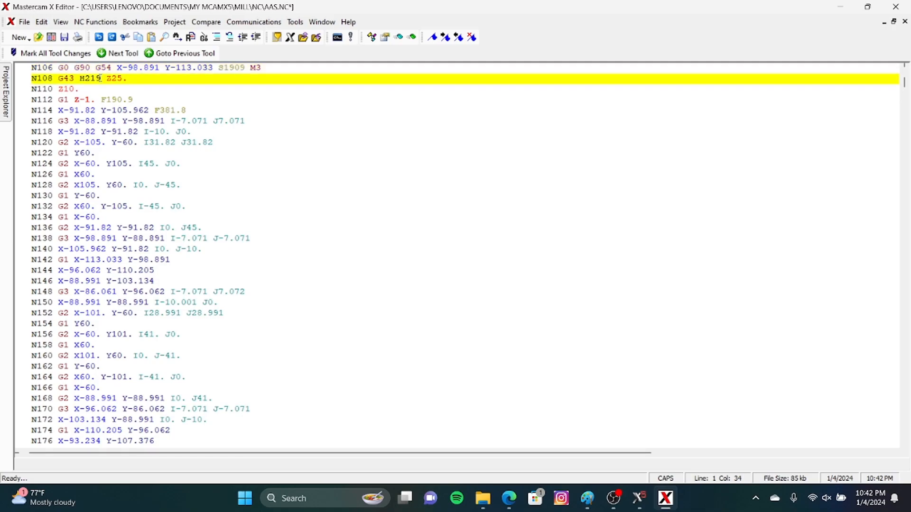
pyautogui.moveTo(98, 78); pyautogui.dragTo(61, 82)
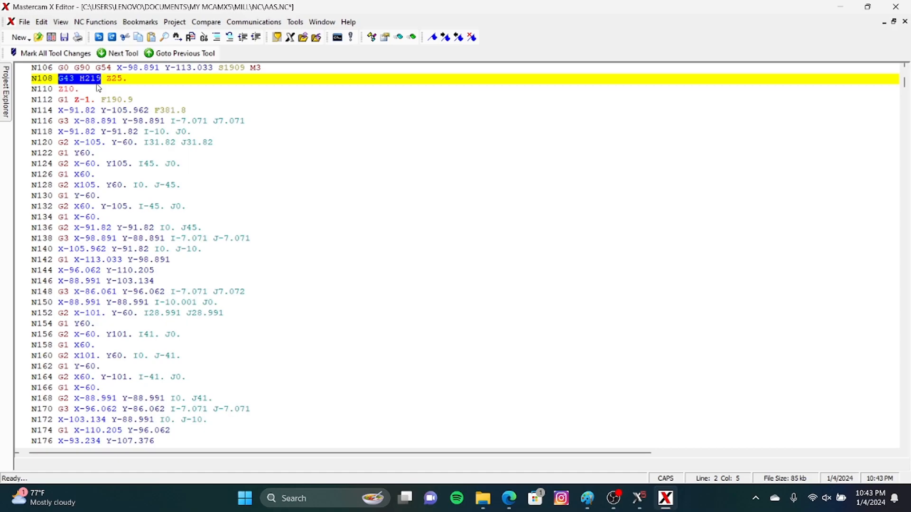
pyautogui.write('G')
pyautogui.write('54')
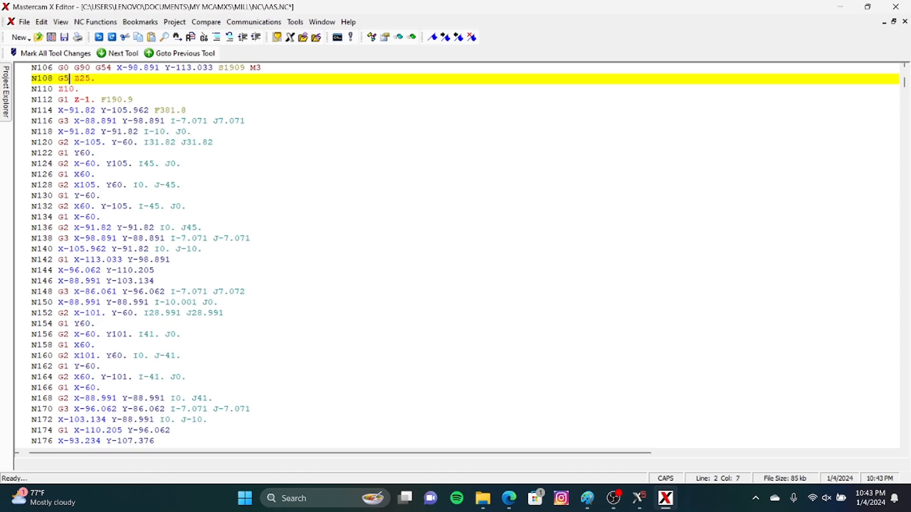
# Step: Delete the closing % sign and the G28 lines N7154 and N7156 at the end of the program
pyautogui.moveTo(904, 82); pyautogui.dragTo(906, 435)
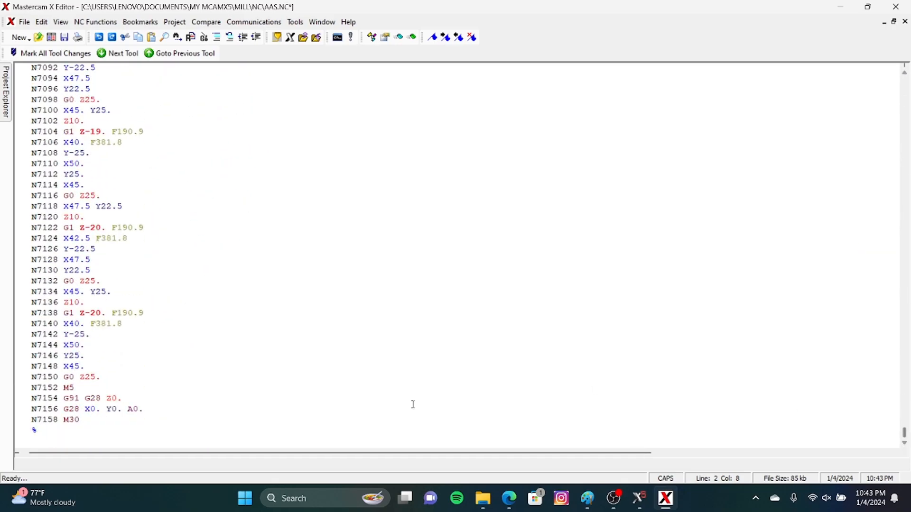
pyautogui.click(49, 433)
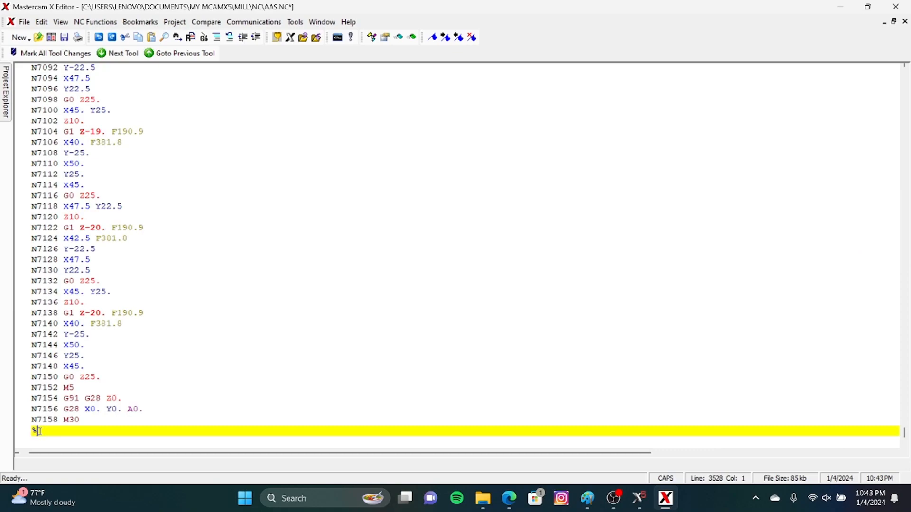
pyautogui.press('BackSpace')
pyautogui.press('BackSpace')
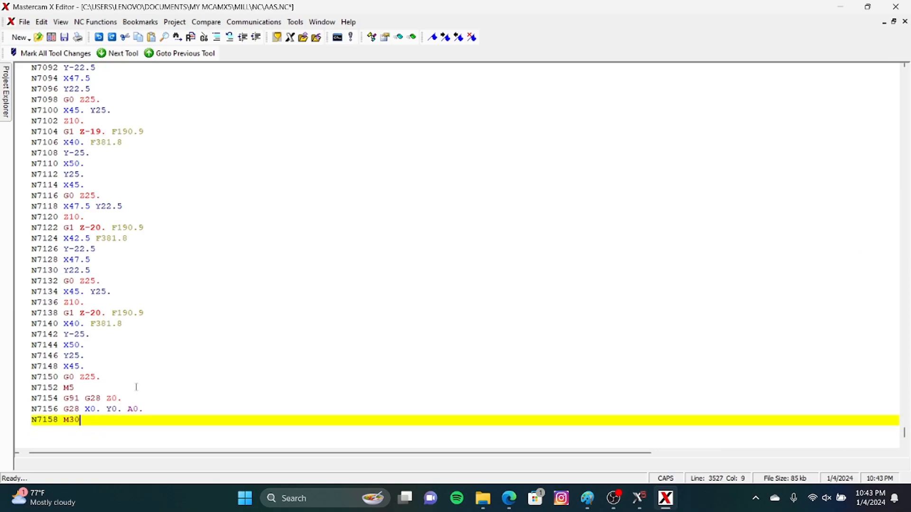
pyautogui.moveTo(149, 409); pyautogui.dragTo(32, 399)
pyautogui.press('BackSpace')
pyautogui.press('BackSpace')
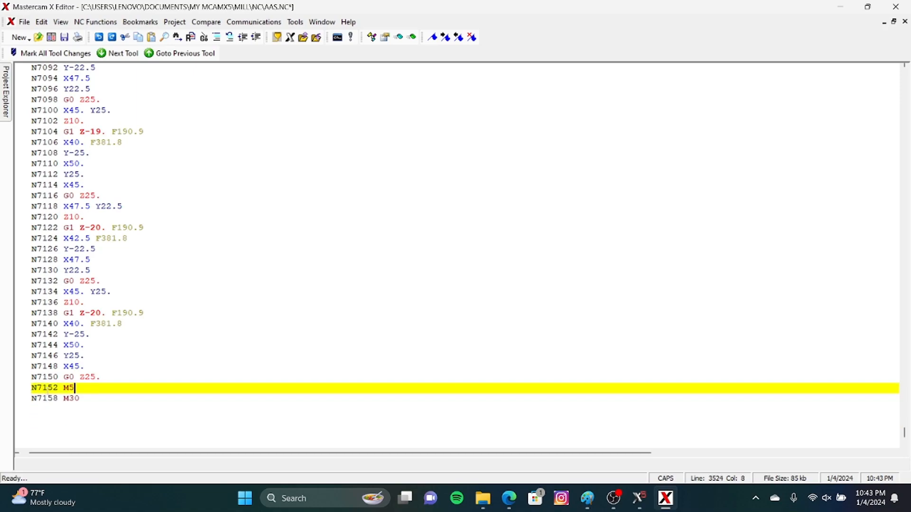
# Step: Save the edited program as a text file named gcodeAAS in the gcode folder on USB Drive (D:)
pyautogui.click(24, 22)
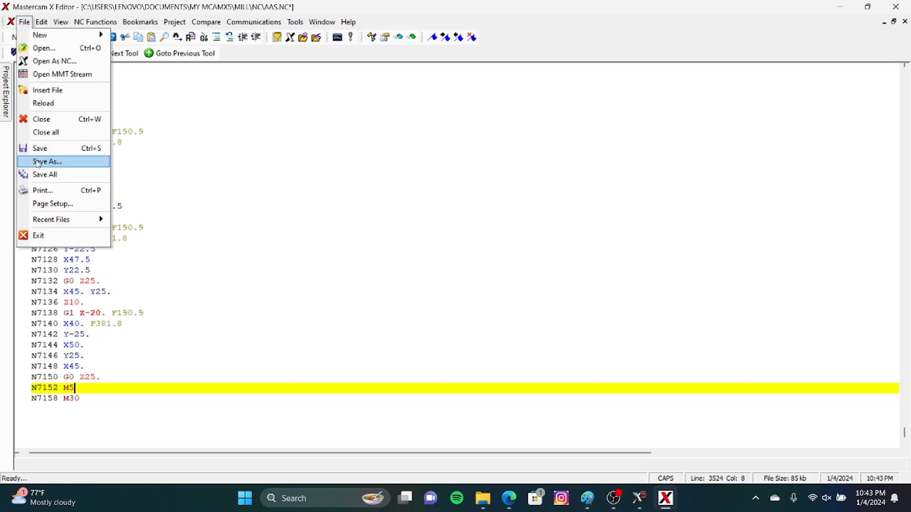
pyautogui.click(38, 162)
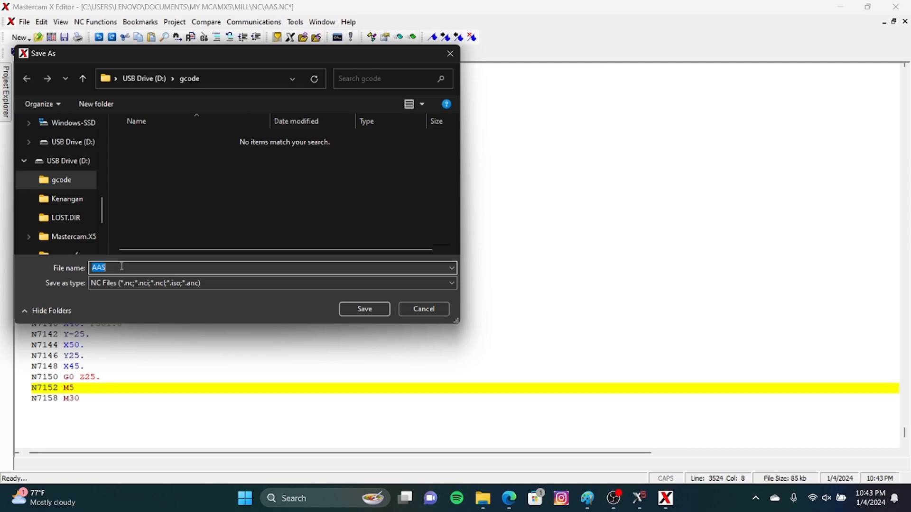
pyautogui.write('g')
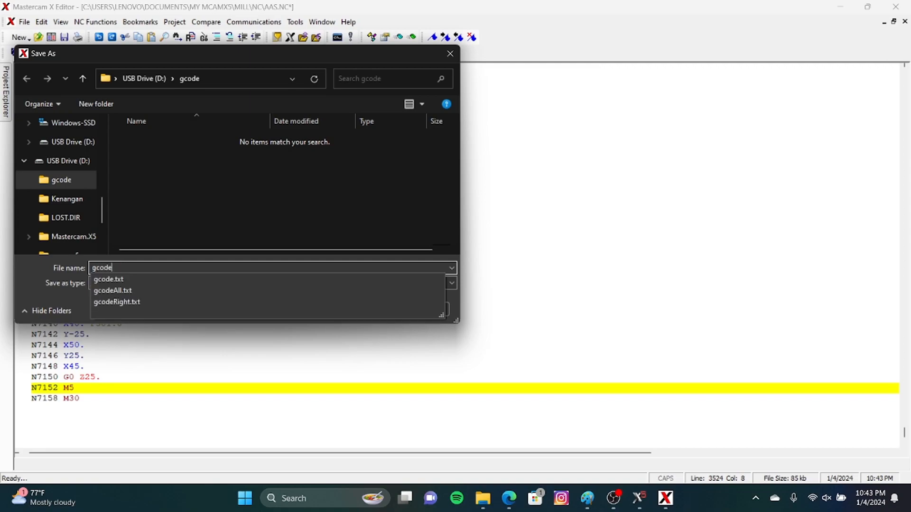
pyautogui.write('codeAAS')
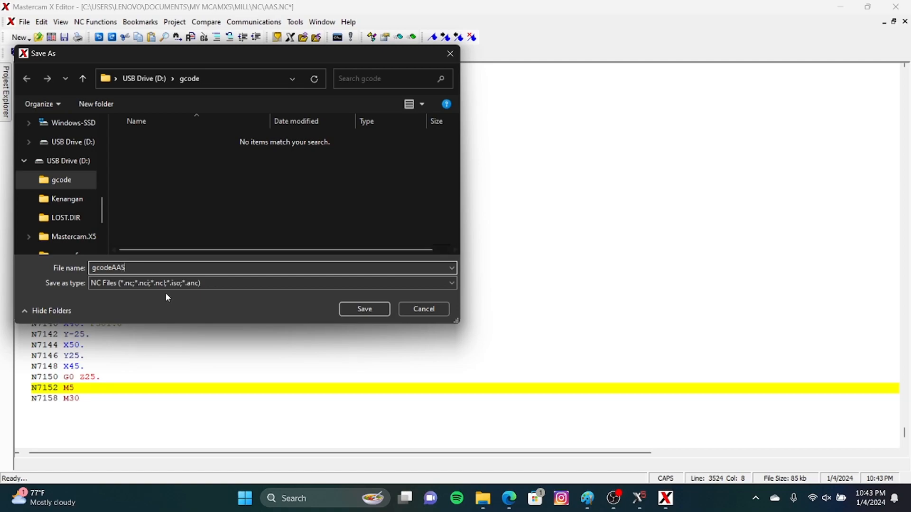
pyautogui.click(201, 282)
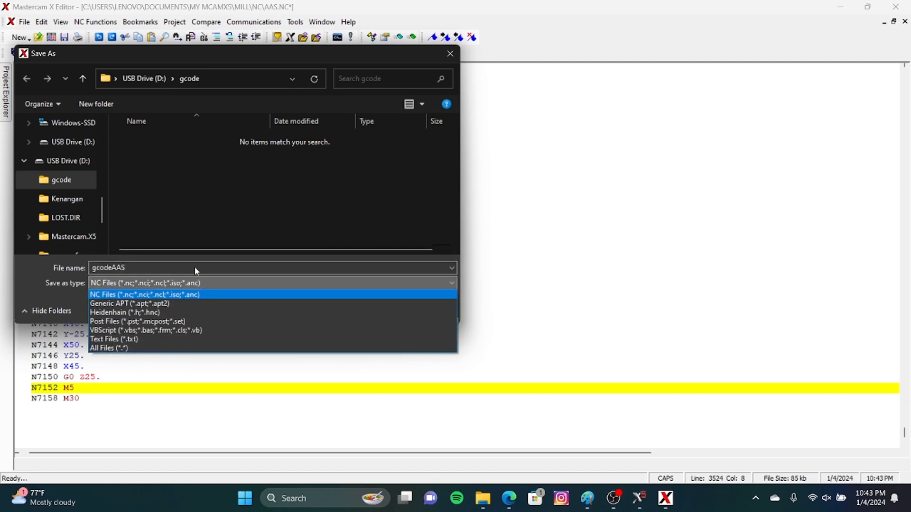
pyautogui.click(130, 340)
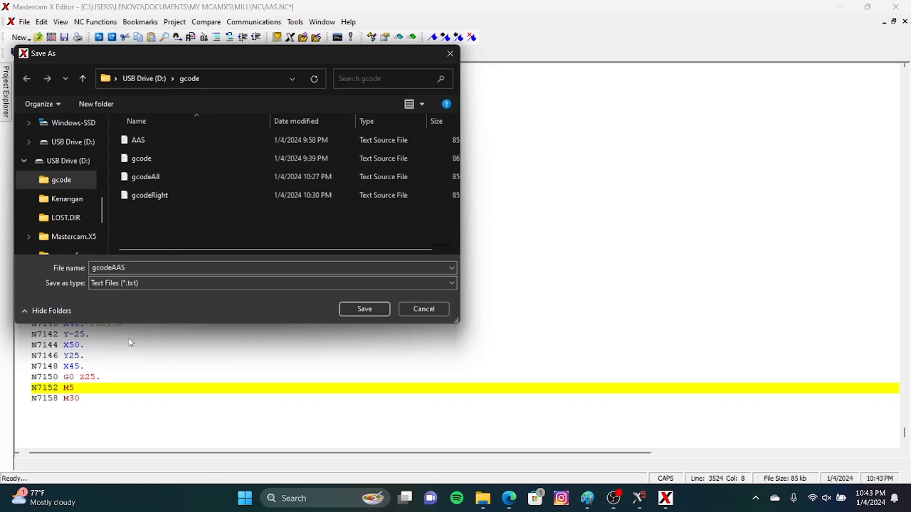
pyautogui.click(362, 311)
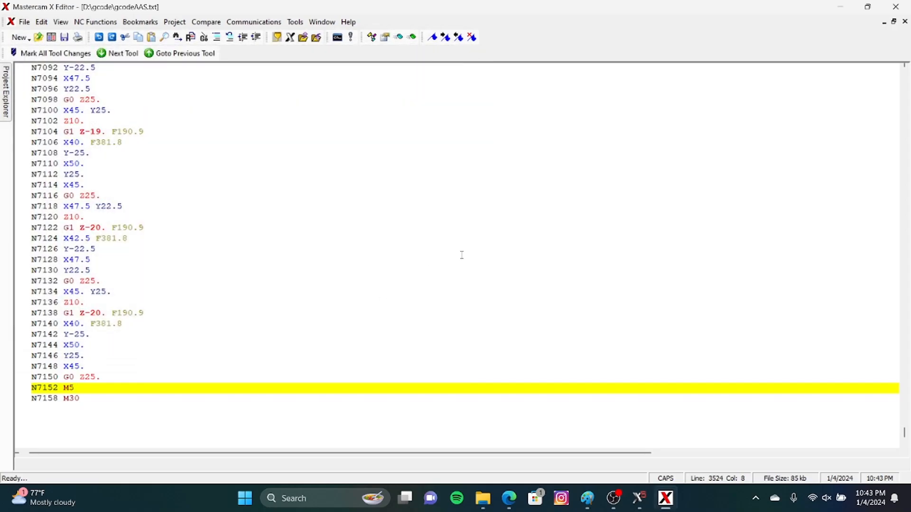
# Step: Minimize the editor, switch to Swansoft CNC Simulation and run it with the SINUMERIK 802DM system
pyautogui.click(841, 6)
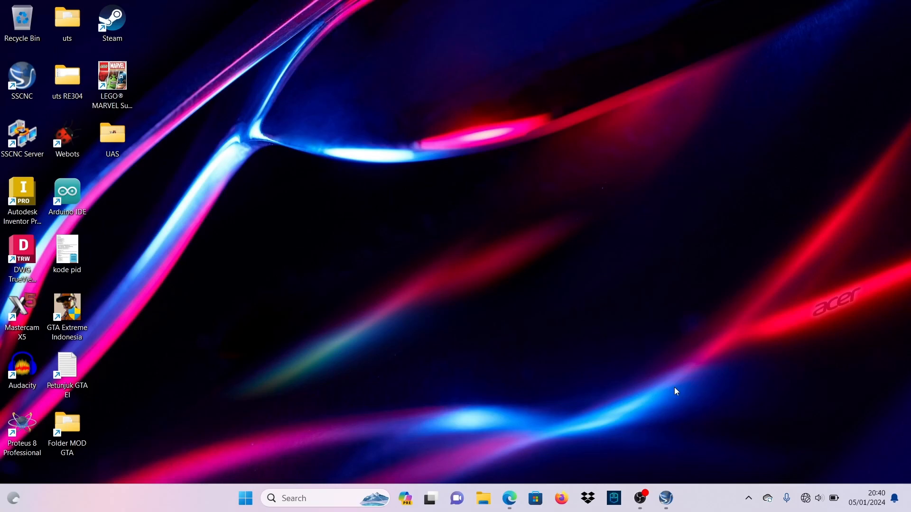
pyautogui.click(666, 498)
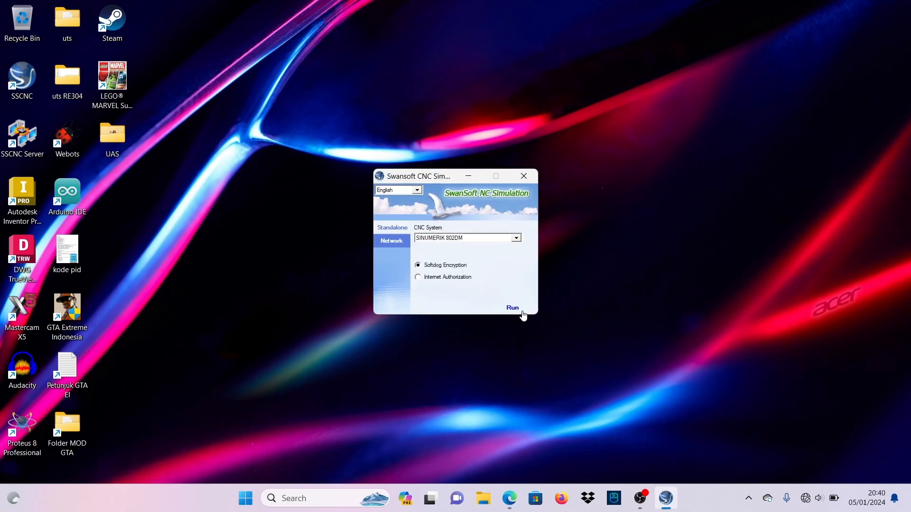
pyautogui.click(516, 308)
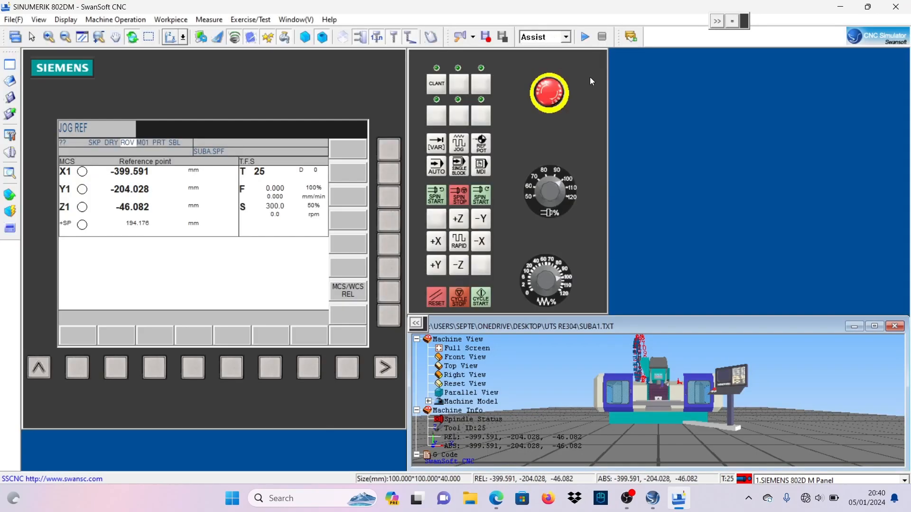
# Step: Move the machine operation panel over the controller screen and enlarge the machine view window to nearly full height
pyautogui.moveTo(590, 77); pyautogui.dragTo(372, 95)
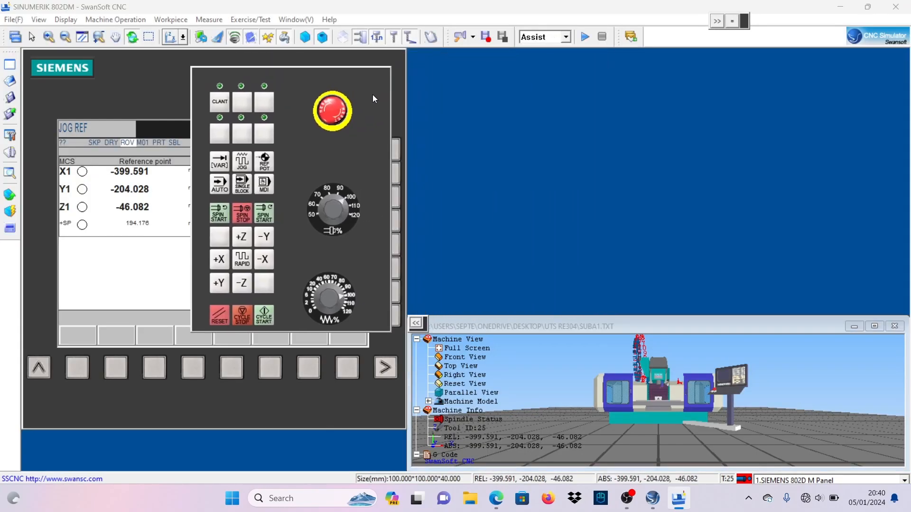
pyautogui.moveTo(624, 317); pyautogui.dragTo(624, 55)
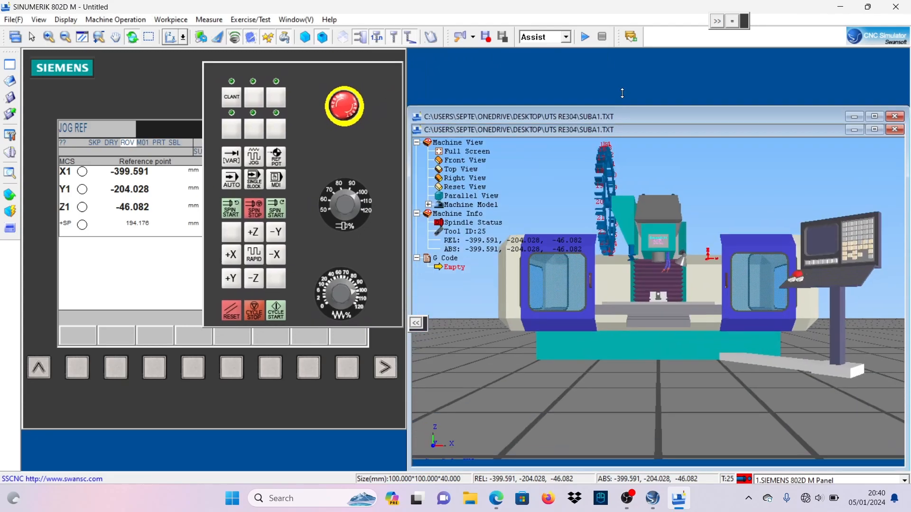
pyautogui.scroll(8, 659, 225)
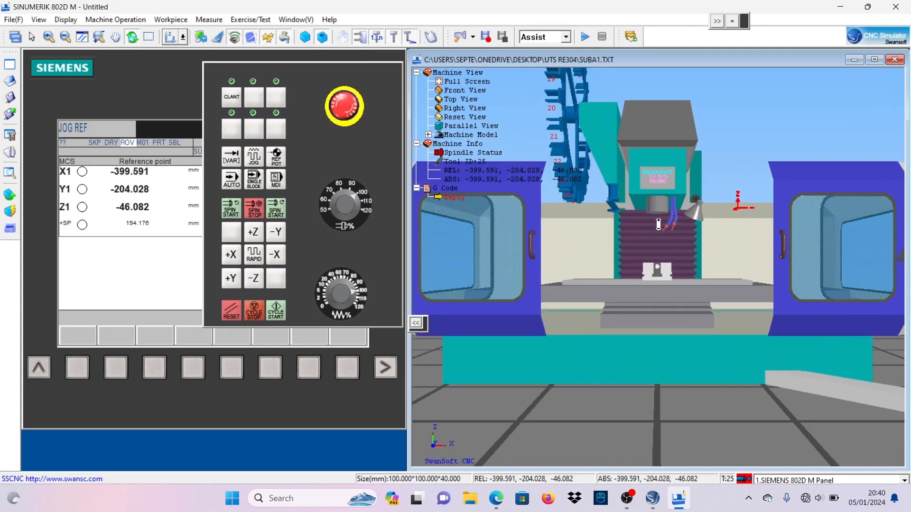
pyautogui.scroll(3, 648, 292)
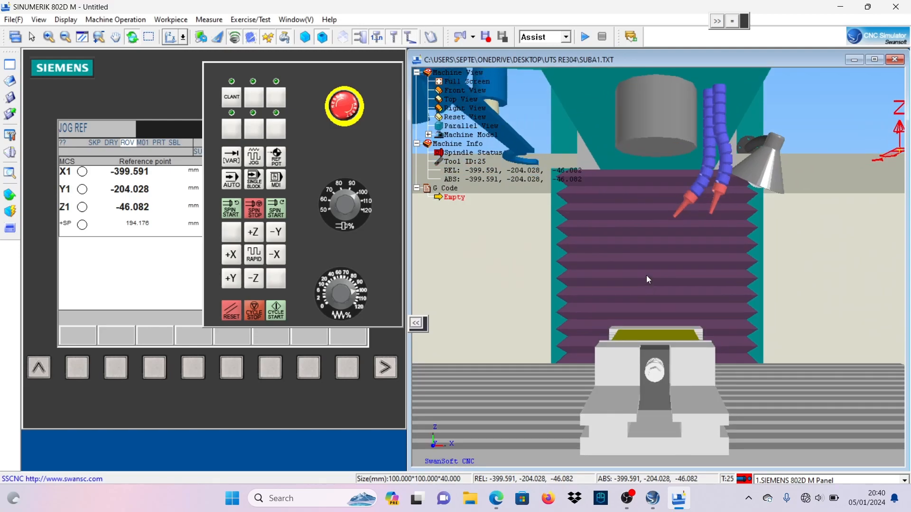
# Step: Set the box workpiece size to 180 x 180 mm with a height of 30 mm, replacing the current workpiece
pyautogui.click(177, 22)
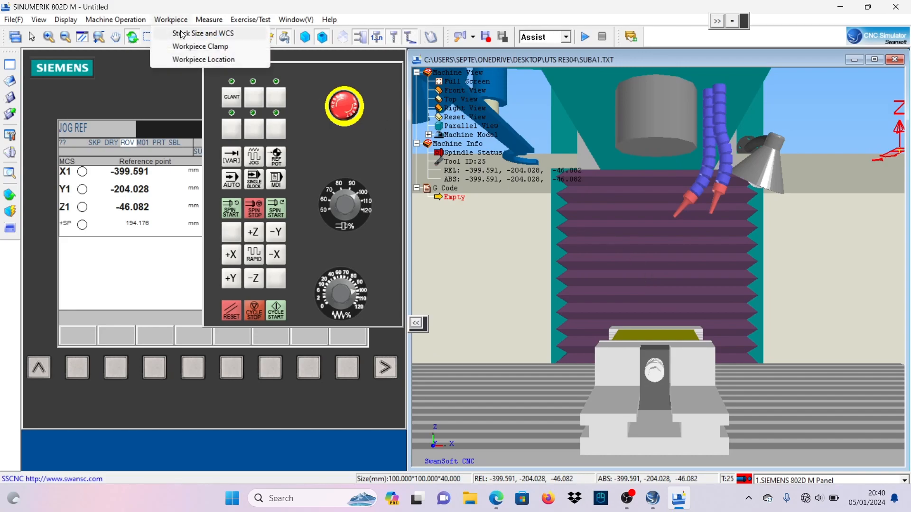
pyautogui.click(183, 32)
pyautogui.doubleClick(395, 223)
pyautogui.write('180')
pyautogui.doubleClick(515, 217)
pyautogui.write('180')
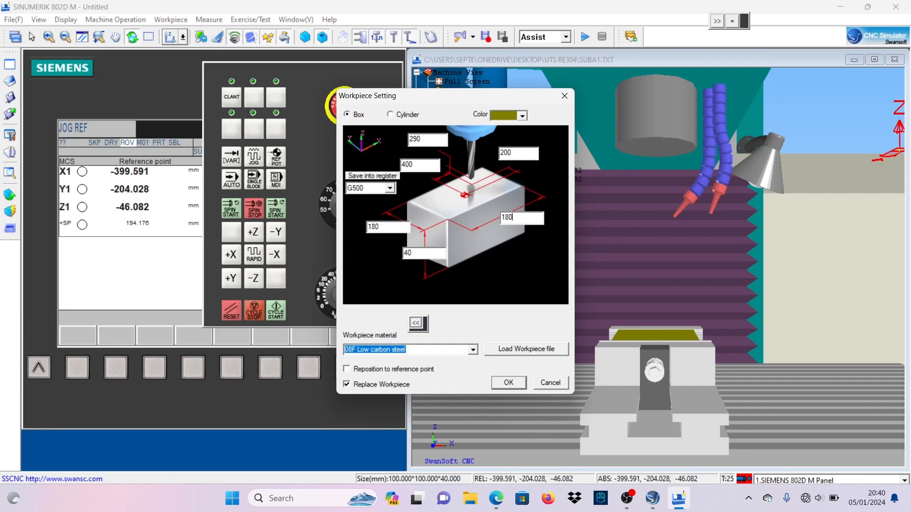
pyautogui.doubleClick(436, 252)
pyautogui.write('30')
pyautogui.click(504, 381)
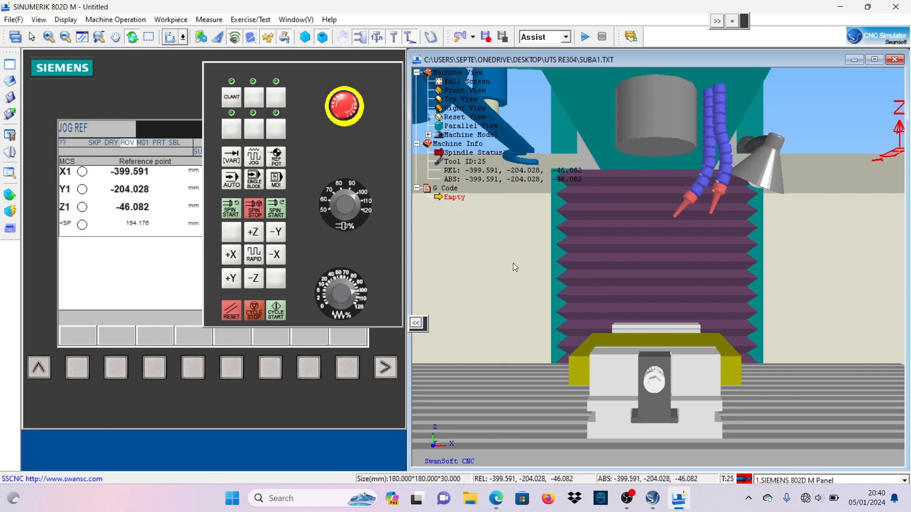
# Step: Raise the workpiece in the vise so it stands above the jaws, and apply the clamp setting
pyautogui.click(171, 19)
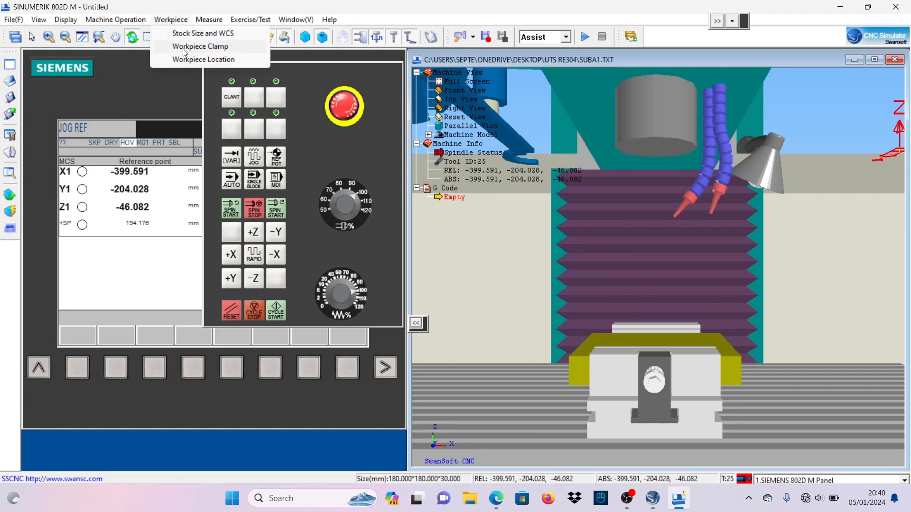
pyautogui.click(183, 48)
pyautogui.click(451, 260)
pyautogui.click(451, 260)
pyautogui.click(451, 260)
pyautogui.click(451, 259)
pyautogui.click(463, 272)
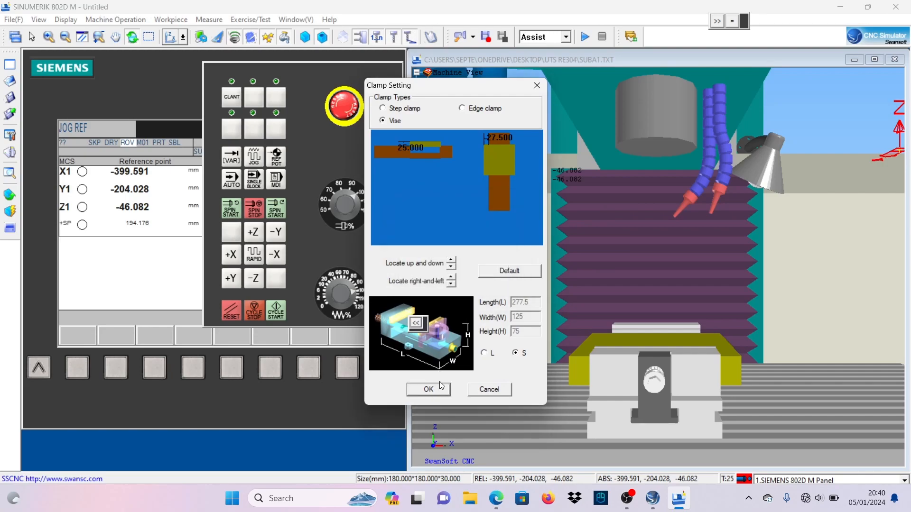
pyautogui.click(439, 388)
pyautogui.scroll(1, 657, 332)
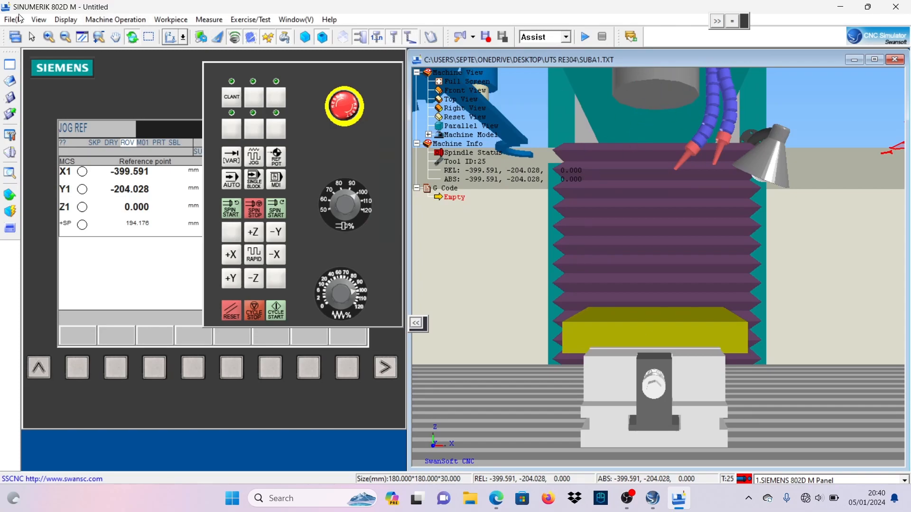
# Step: Add a flat milling tool with a 10 mm diameter and 100 mm length to the tool list
pyautogui.click(115, 20)
pyautogui.click(120, 98)
pyautogui.click(351, 316)
pyautogui.click(397, 130)
pyautogui.doubleClick(510, 227)
pyautogui.write('10')
pyautogui.doubleClick(518, 270)
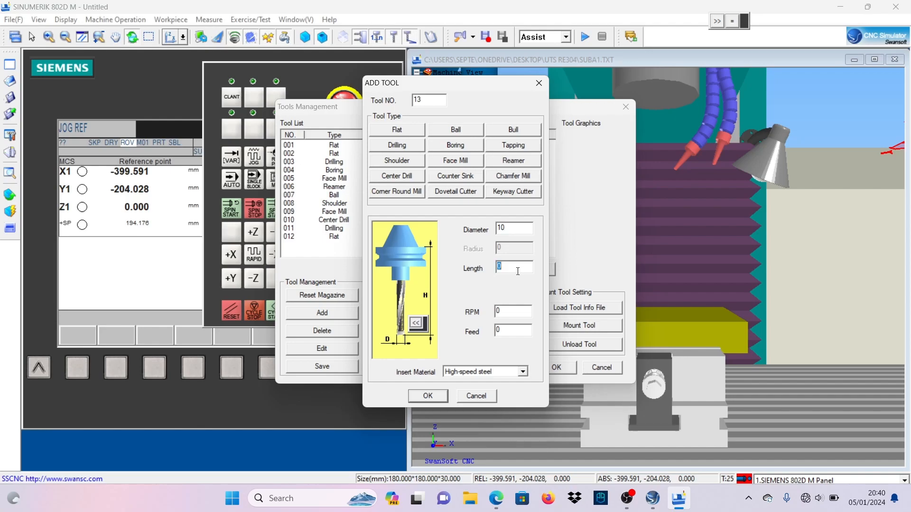
pyautogui.write('100')
pyautogui.click(428, 395)
# Step: Assign the new 10 mm flat tool 013 to the spindle and confirm the tool setup
pyautogui.click(426, 245)
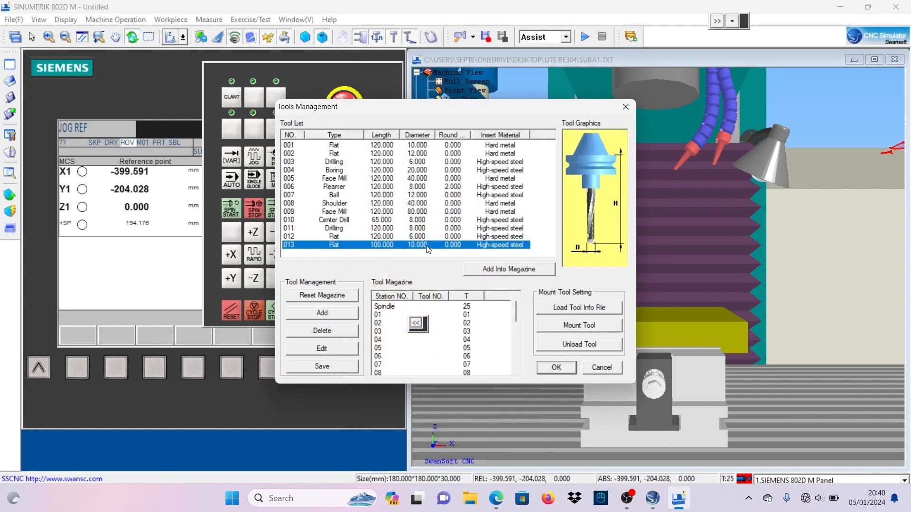
pyautogui.click(496, 269)
pyautogui.click(560, 162)
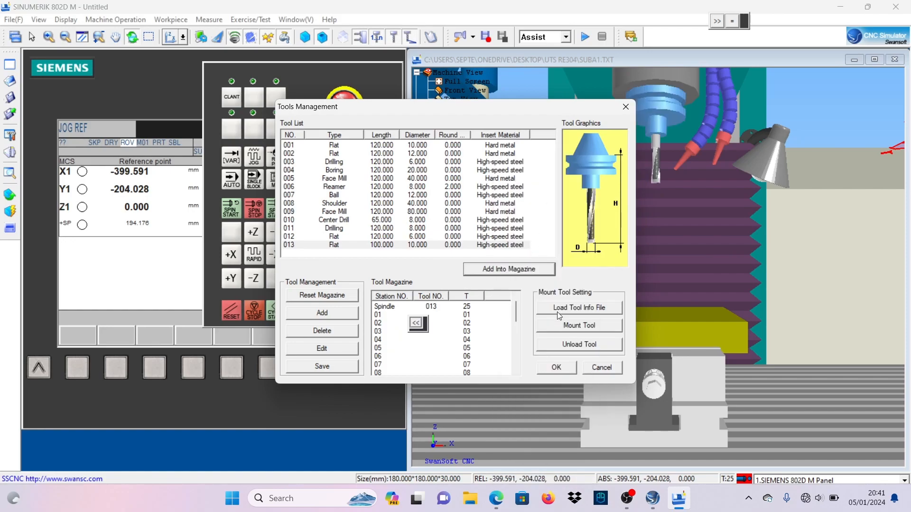
pyautogui.click(565, 367)
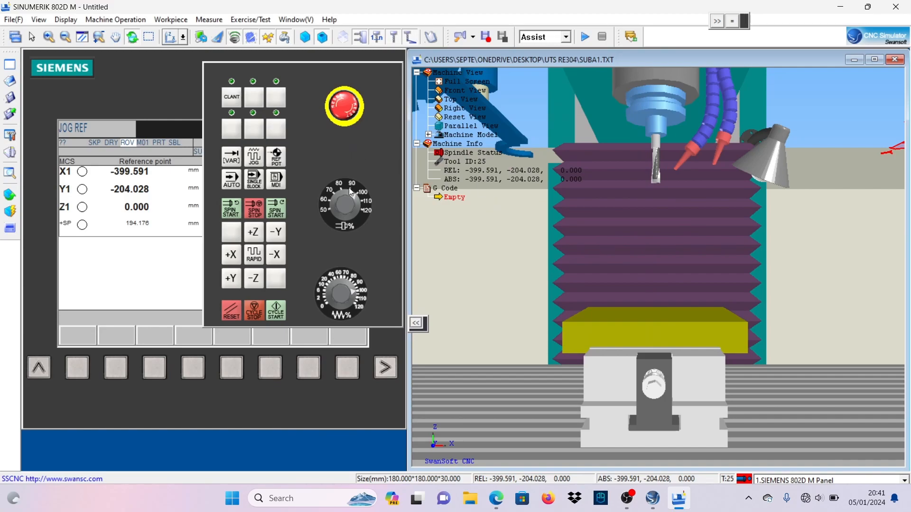
# Step: Switch to reference point mode and home the Z, X and Y axes
pyautogui.click(258, 158)
pyautogui.click(278, 158)
pyautogui.click(255, 232)
pyautogui.click(232, 255)
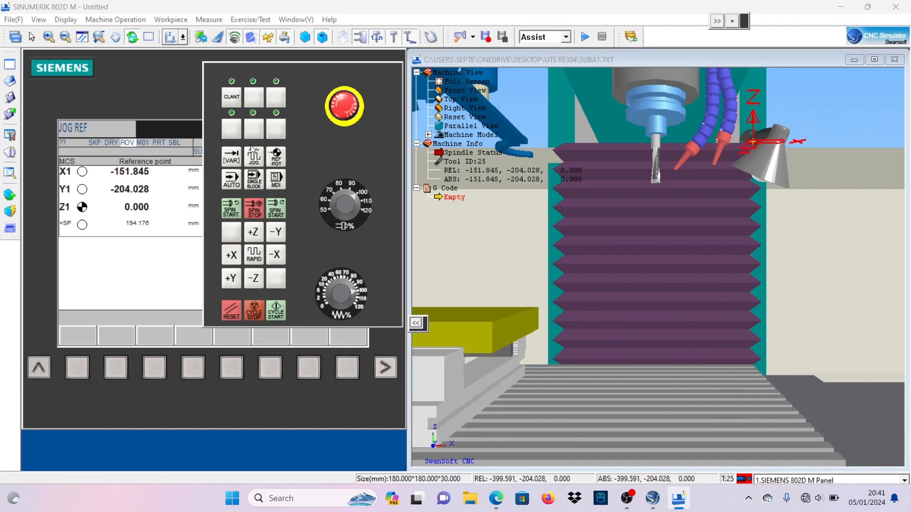
pyautogui.click(232, 278)
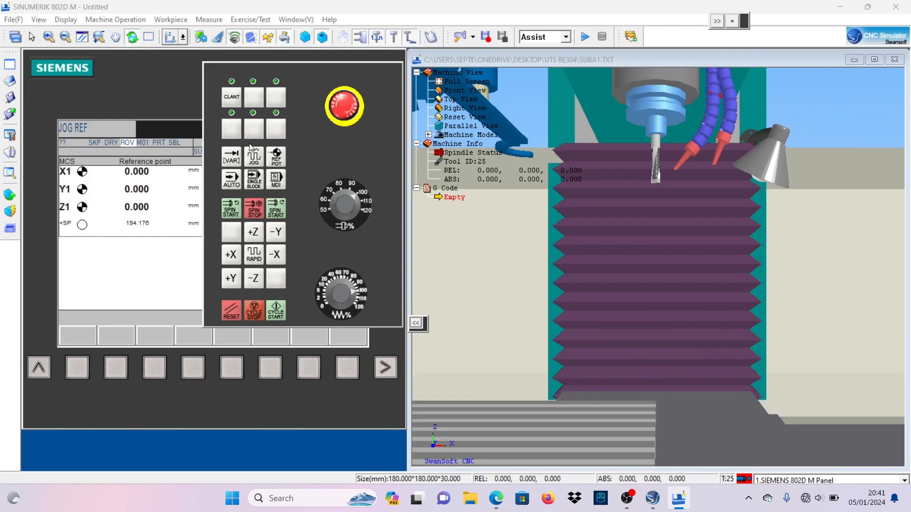
# Step: Move the tool rapidly to the centre of the workpiece's top face
pyautogui.click(11, 194)
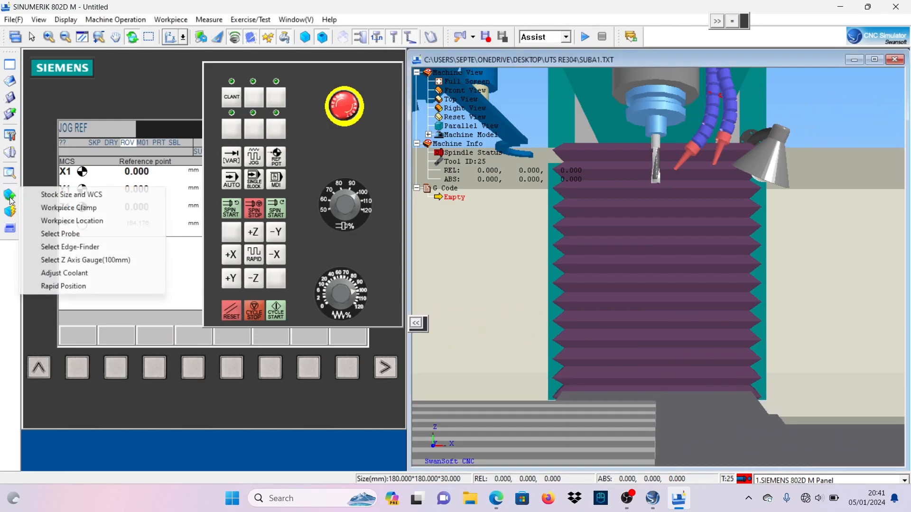
pyautogui.click(98, 287)
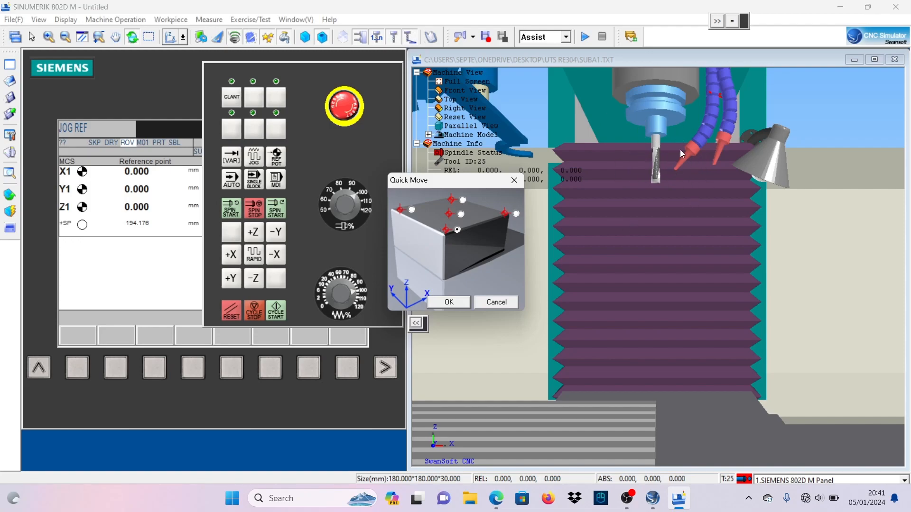
pyautogui.click(455, 215)
pyautogui.click(447, 302)
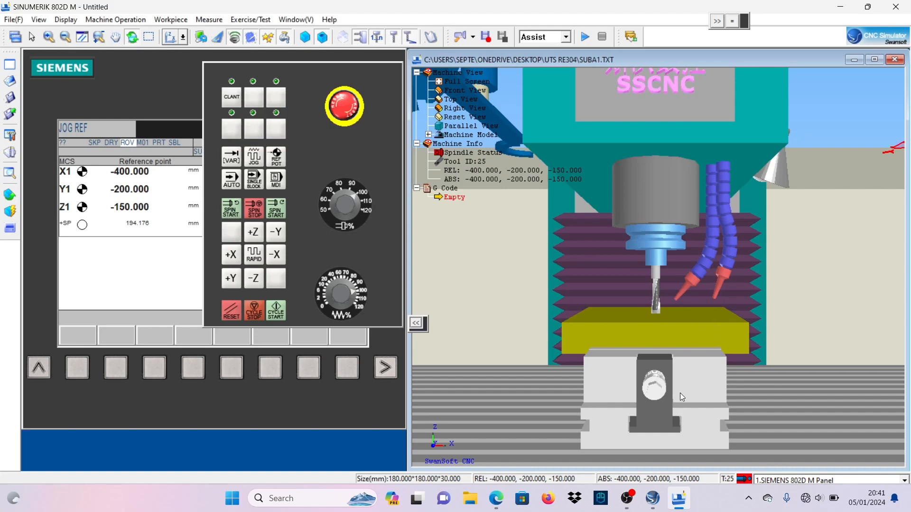
# Step: In JOG mode, measure the workpiece and store the current X, Y and Z positions as the G54 offset
pyautogui.moveTo(379, 167); pyautogui.dragTo(496, 183)
pyautogui.click(413, 183)
pyautogui.click(153, 369)
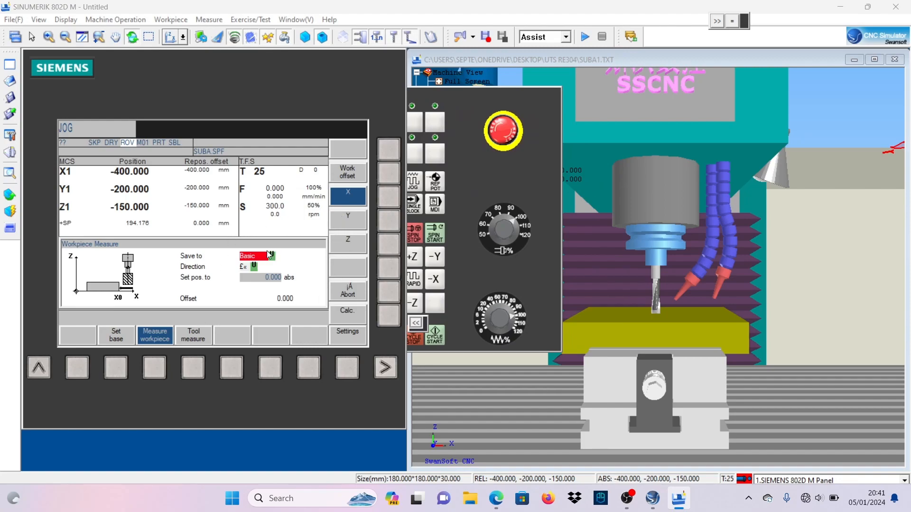
pyautogui.click(734, 20)
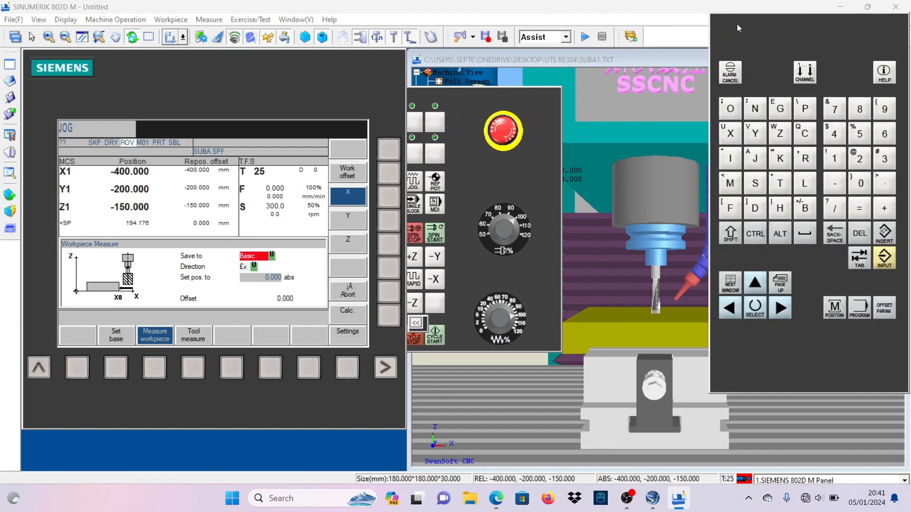
pyautogui.click(760, 307)
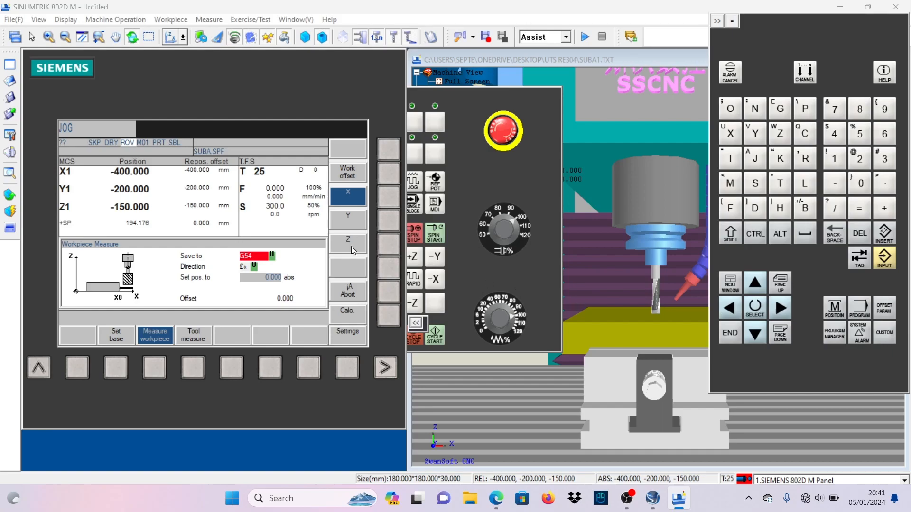
pyautogui.click(398, 311)
pyautogui.click(396, 223)
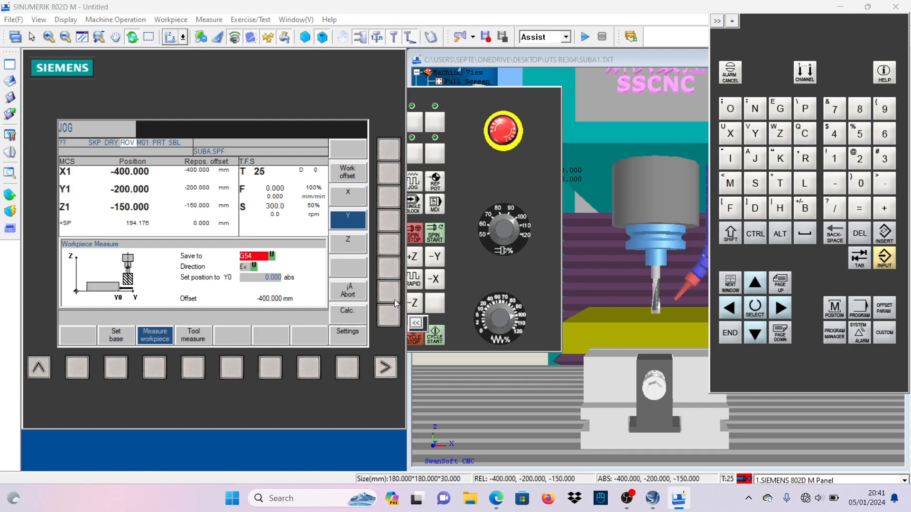
pyautogui.click(392, 250)
pyautogui.click(389, 318)
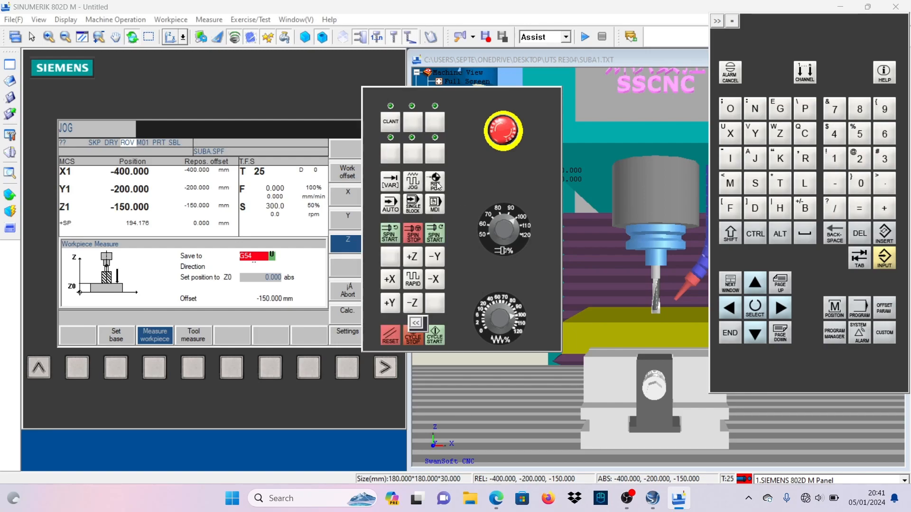
# Step: Return the axes to their reference point and switch the machine to automatic mode
pyautogui.click(435, 181)
pyautogui.click(412, 256)
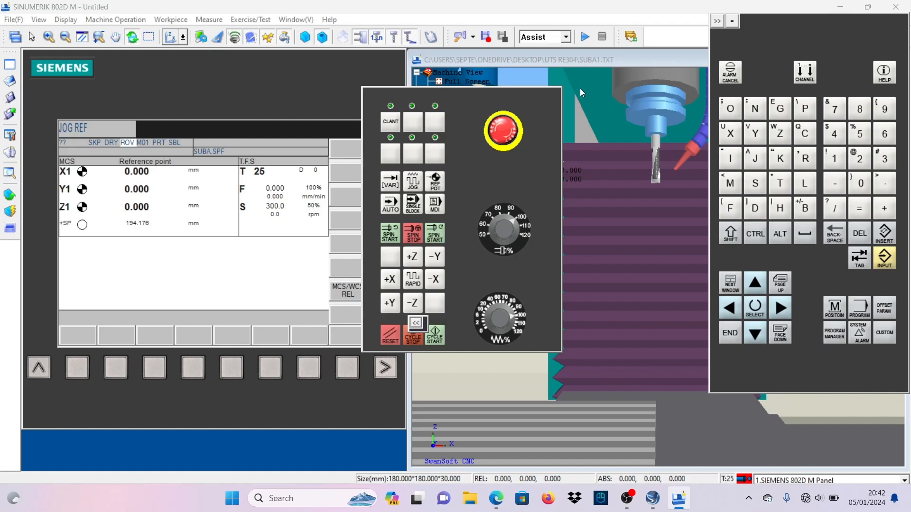
pyautogui.click(390, 204)
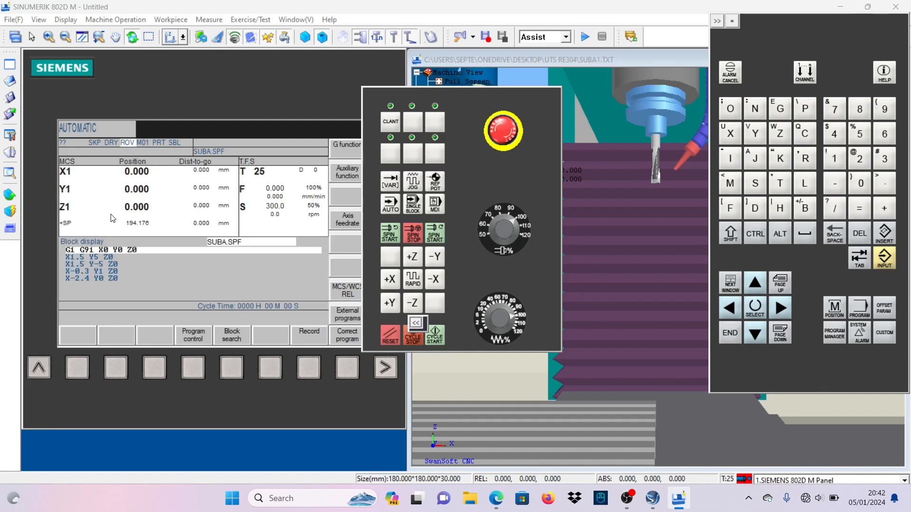
# Step: Create a new part program named AAS in the program manager
pyautogui.click(834, 336)
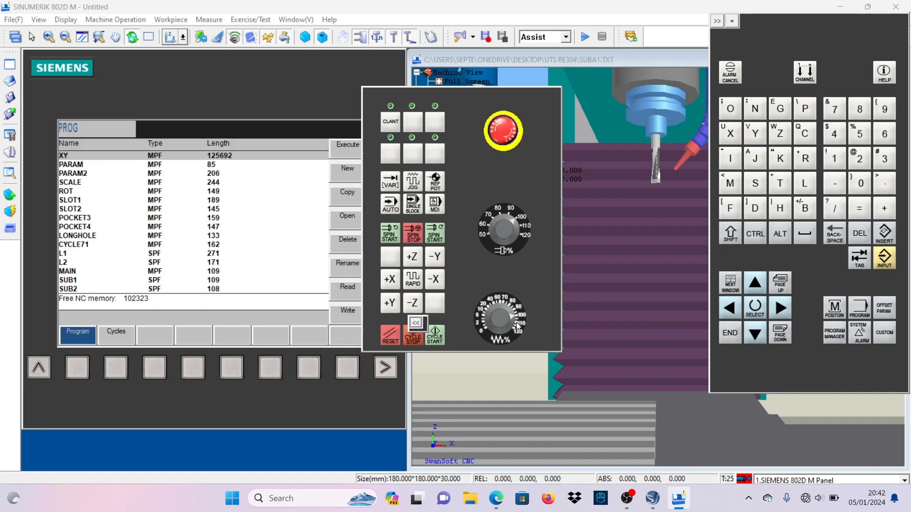
pyautogui.click(317, 76)
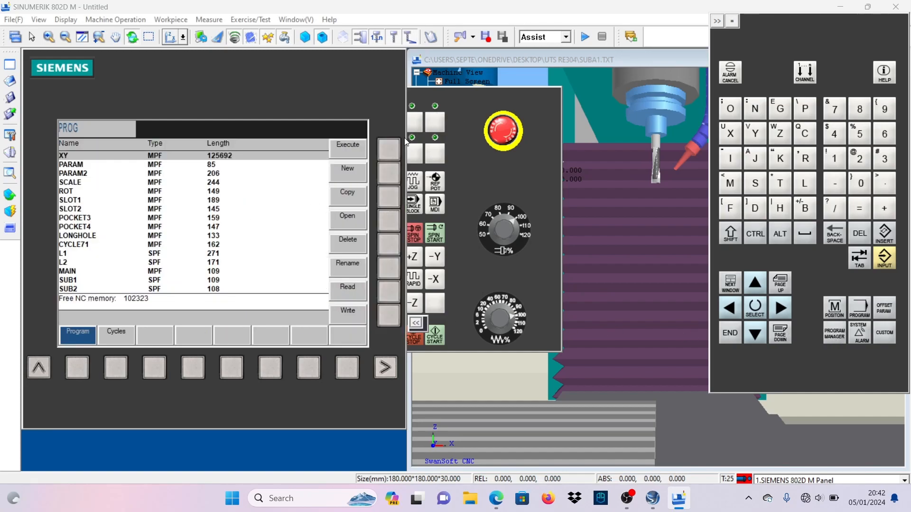
pyautogui.click(388, 178)
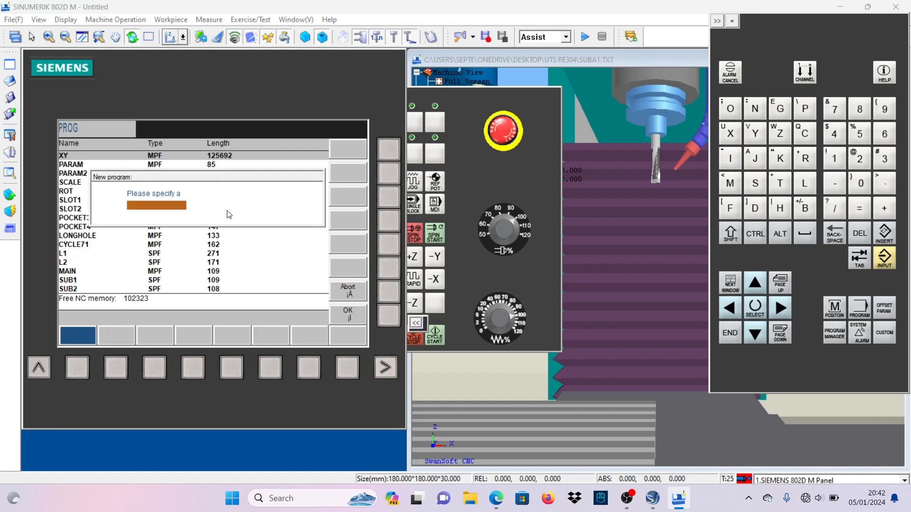
pyautogui.press('capslock')
pyautogui.write('AAS')
pyautogui.click(397, 319)
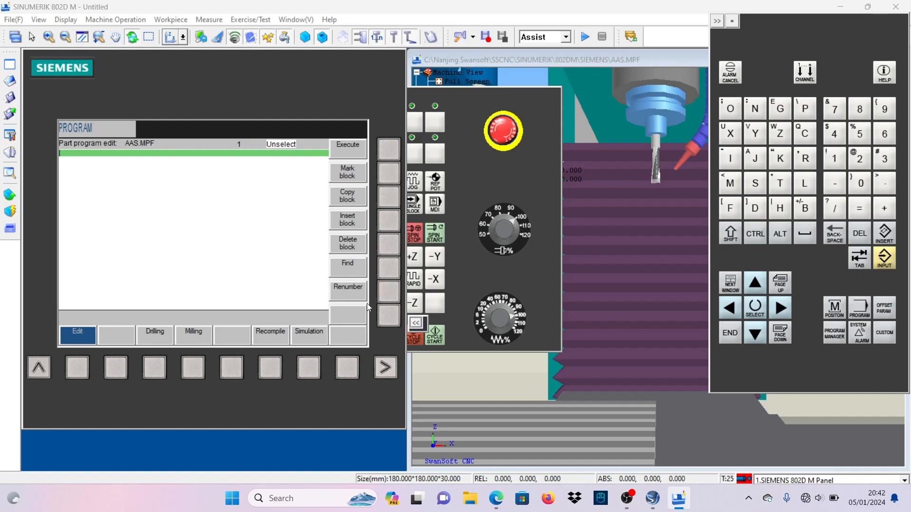
# Step: Save the current file and load the NC code from the AAS text file in the AAS folder, listing all file types
pyautogui.click(13, 19)
pyautogui.click(30, 47)
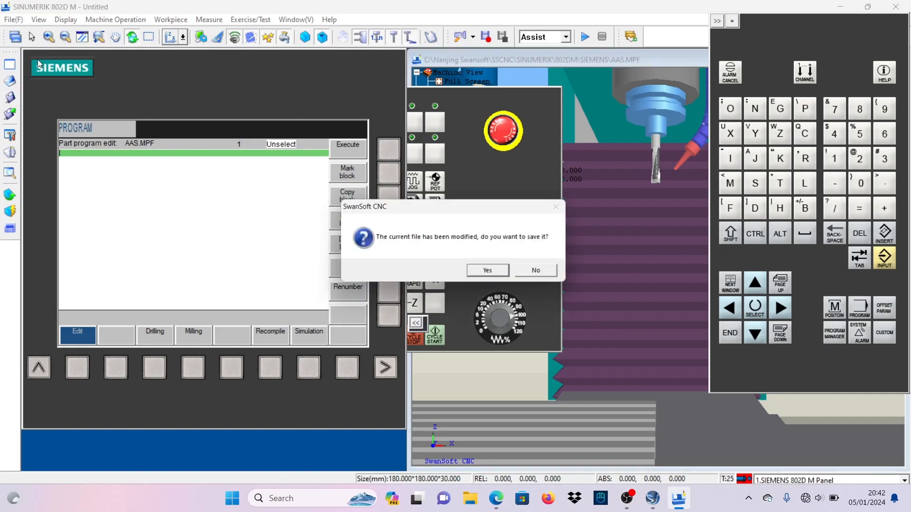
pyautogui.click(495, 271)
pyautogui.click(453, 276)
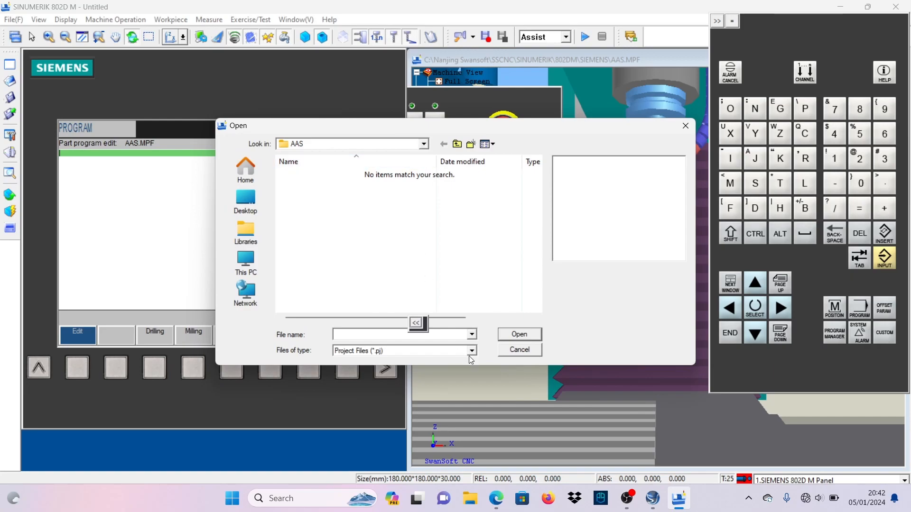
pyautogui.click(472, 351)
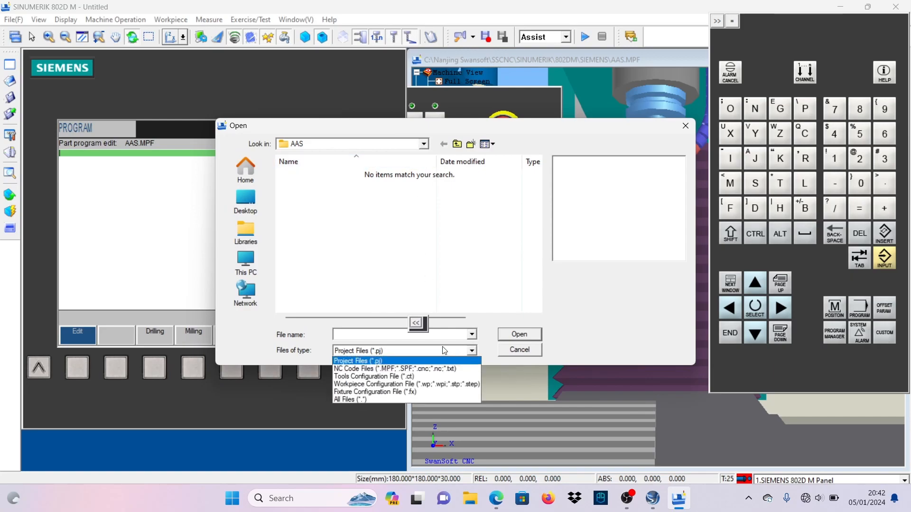
pyautogui.click(391, 398)
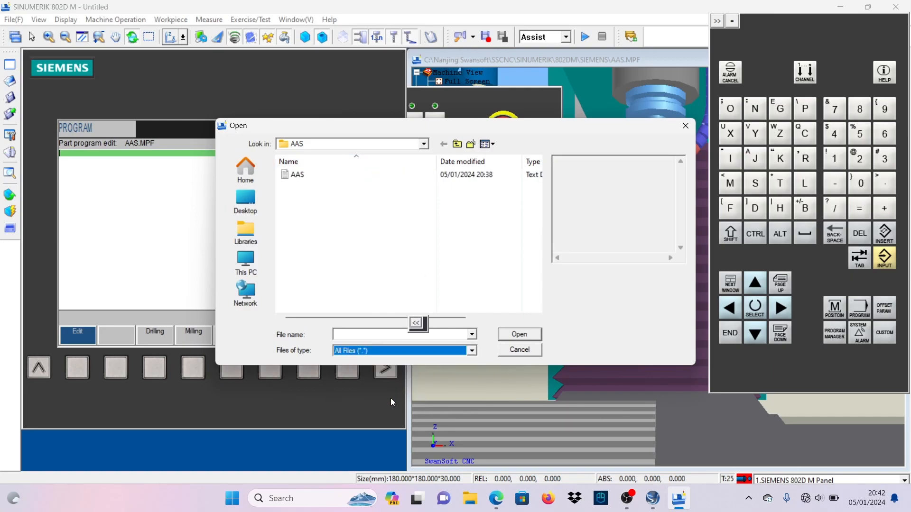
pyautogui.click(331, 177)
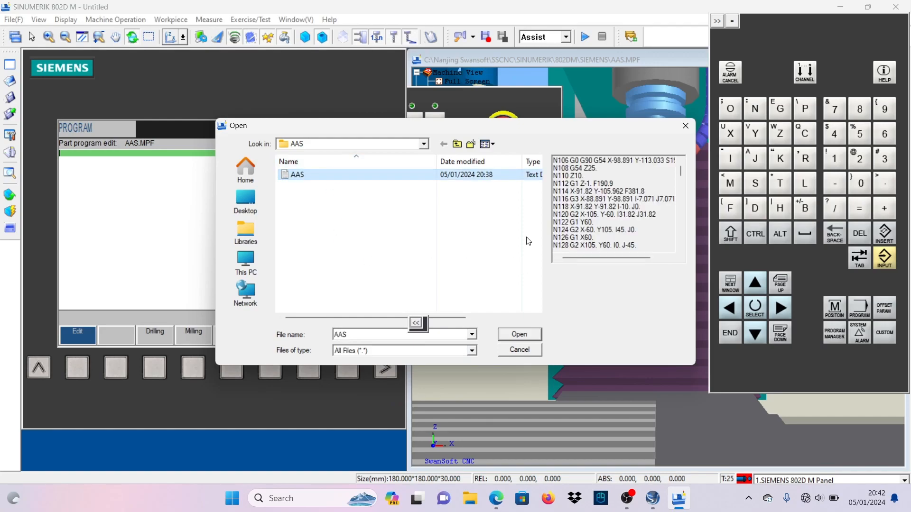
pyautogui.click(526, 335)
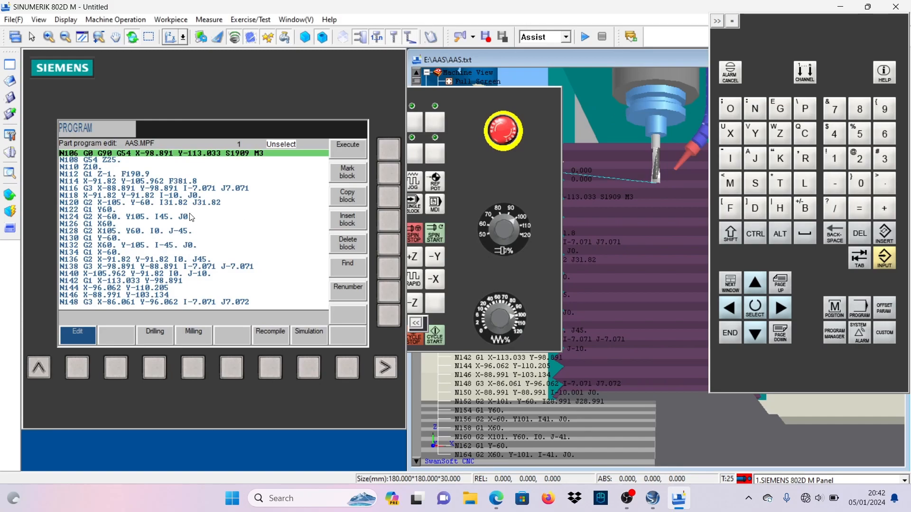
# Step: Select the AAS program for execution, reposition the operation panel, hide the keypad and start the machining cycle
pyautogui.click(390, 151)
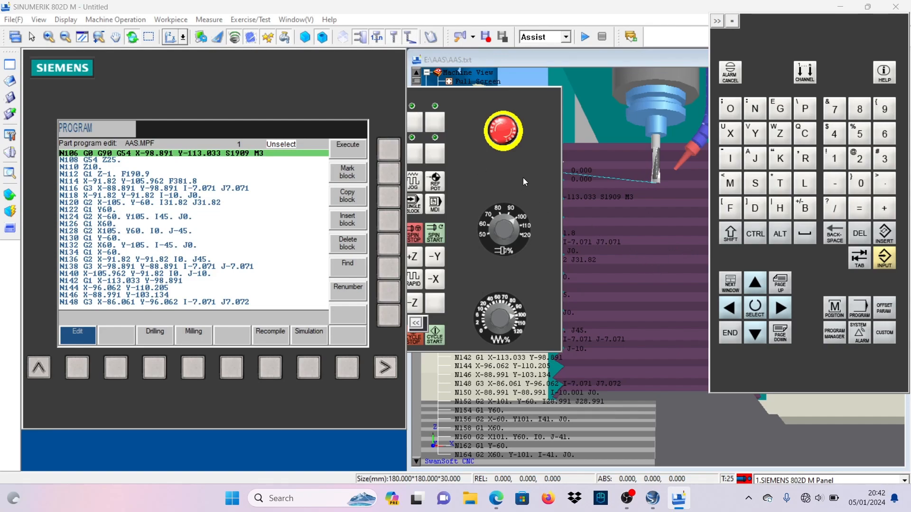
pyautogui.moveTo(522, 177); pyautogui.dragTo(355, 192)
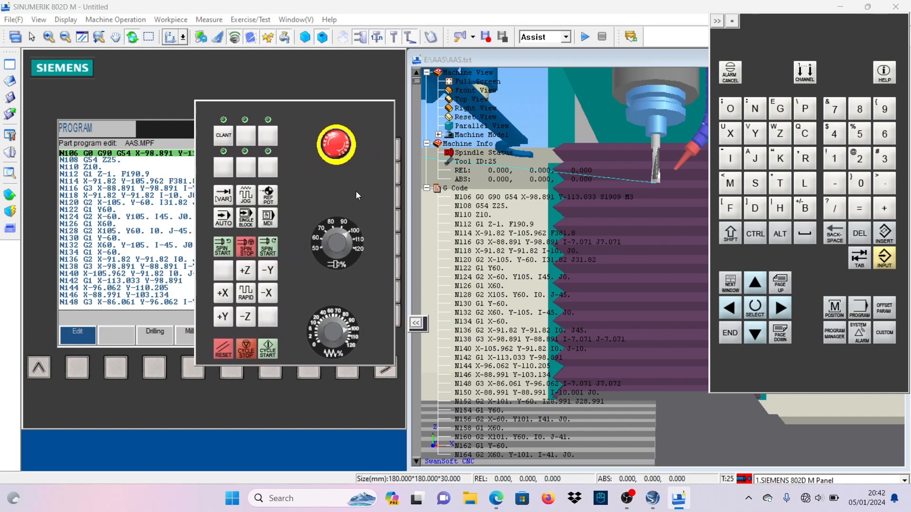
pyautogui.click(734, 23)
pyautogui.click(727, 24)
pyautogui.click(722, 24)
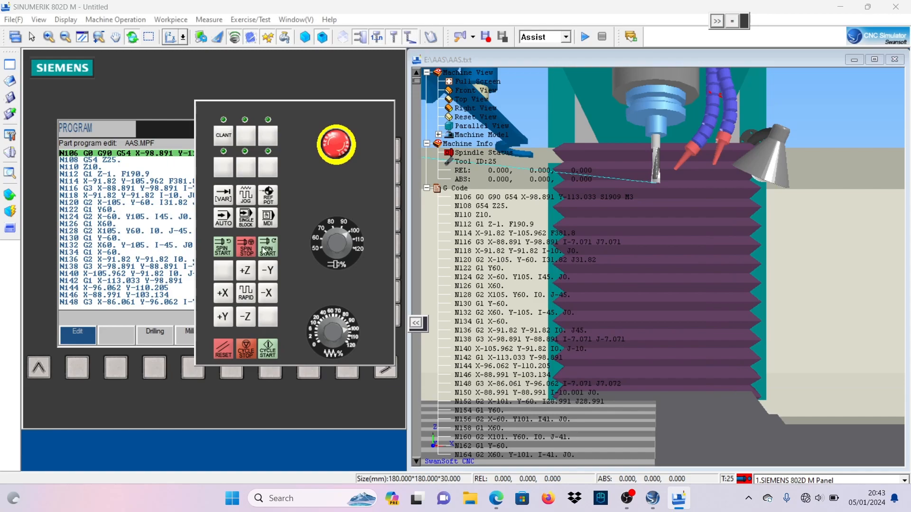
pyautogui.moveTo(314, 181)
pyautogui.mouseDown()
pyautogui.moveTo(543, 160)
pyautogui.moveTo(340, 150)
pyautogui.moveTo(311, 155)
pyautogui.moveTo(307, 168)
pyautogui.mouseUp()
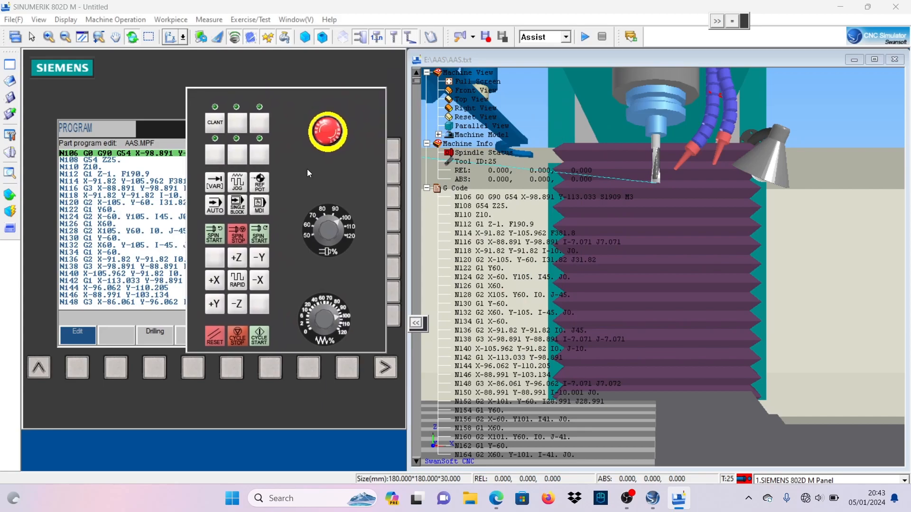
pyautogui.click(265, 340)
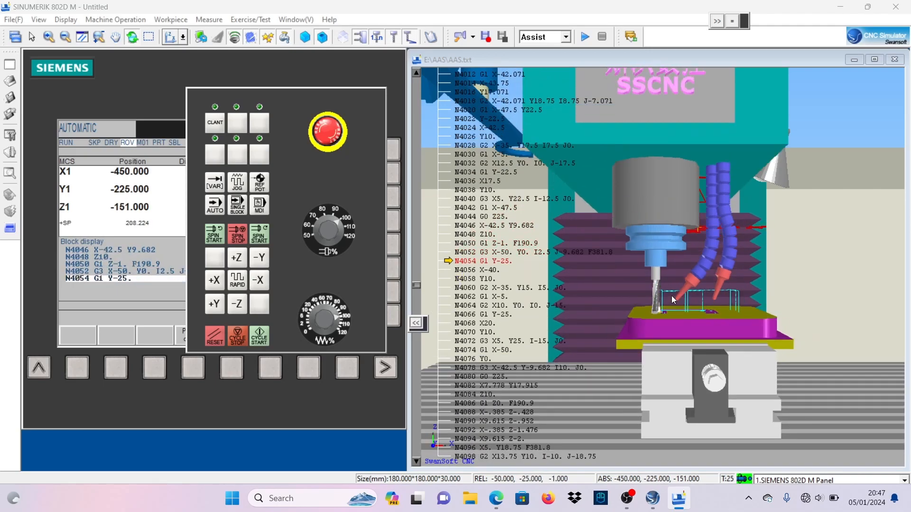
# Step: Collapse the G-code list and hide the tool trace to inspect the machined logo up close
pyautogui.scroll(4, 672, 295)
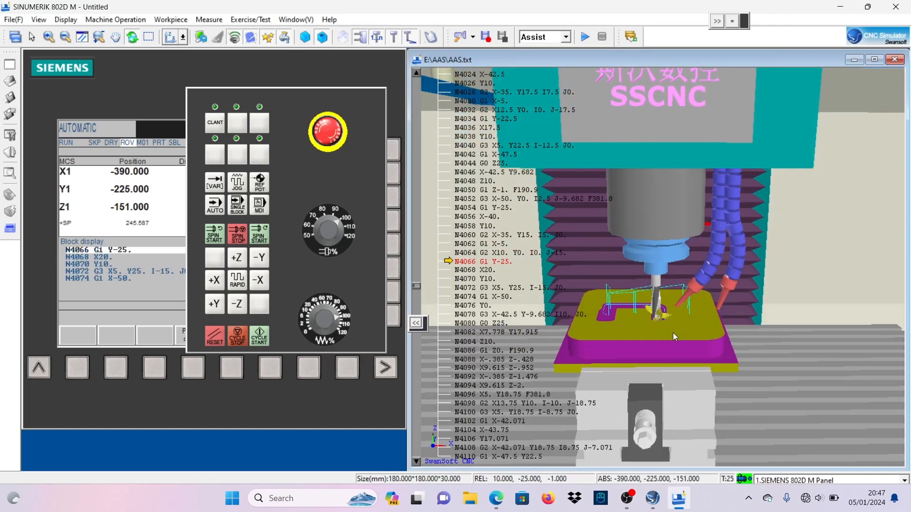
pyautogui.scroll(3, 664, 299)
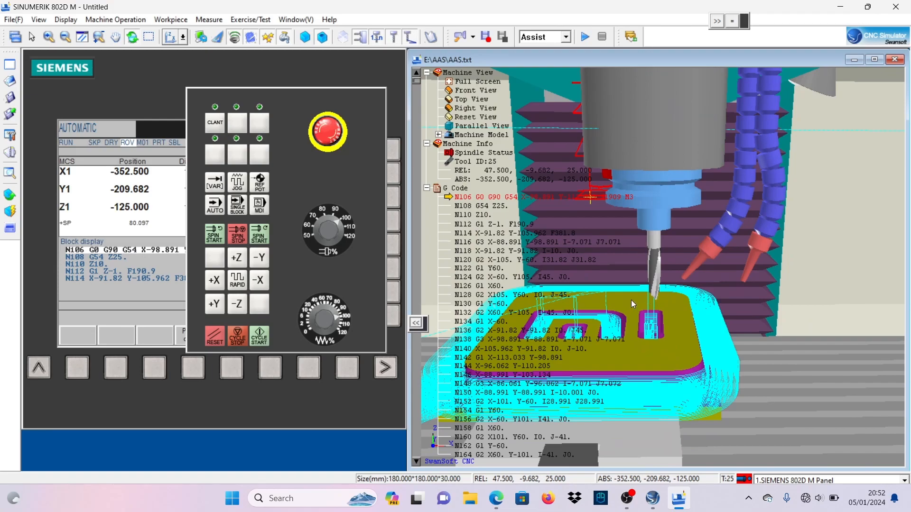
pyautogui.click(427, 187)
pyautogui.moveTo(492, 275); pyautogui.dragTo(498, 328)
pyautogui.click(61, 21)
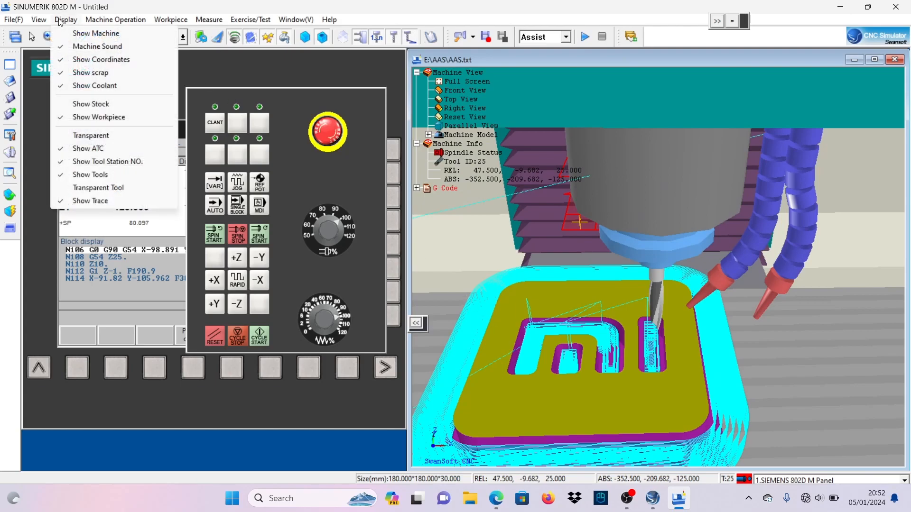
pyautogui.click(90, 201)
pyautogui.moveTo(498, 352); pyautogui.dragTo(506, 376)
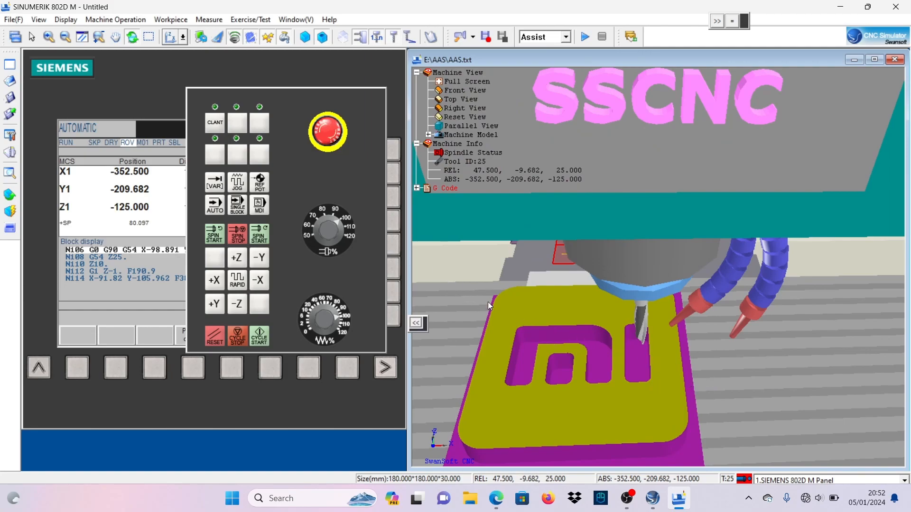
pyautogui.moveTo(494, 361); pyautogui.dragTo(494, 362)
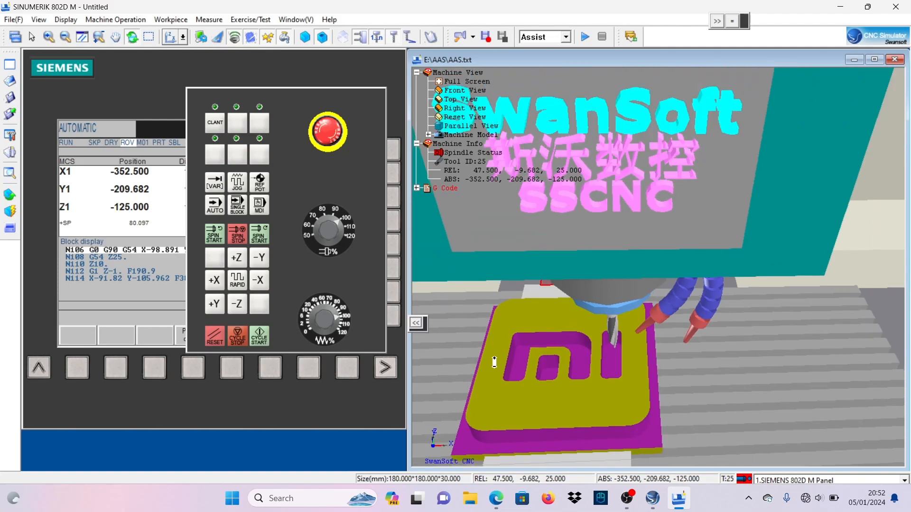